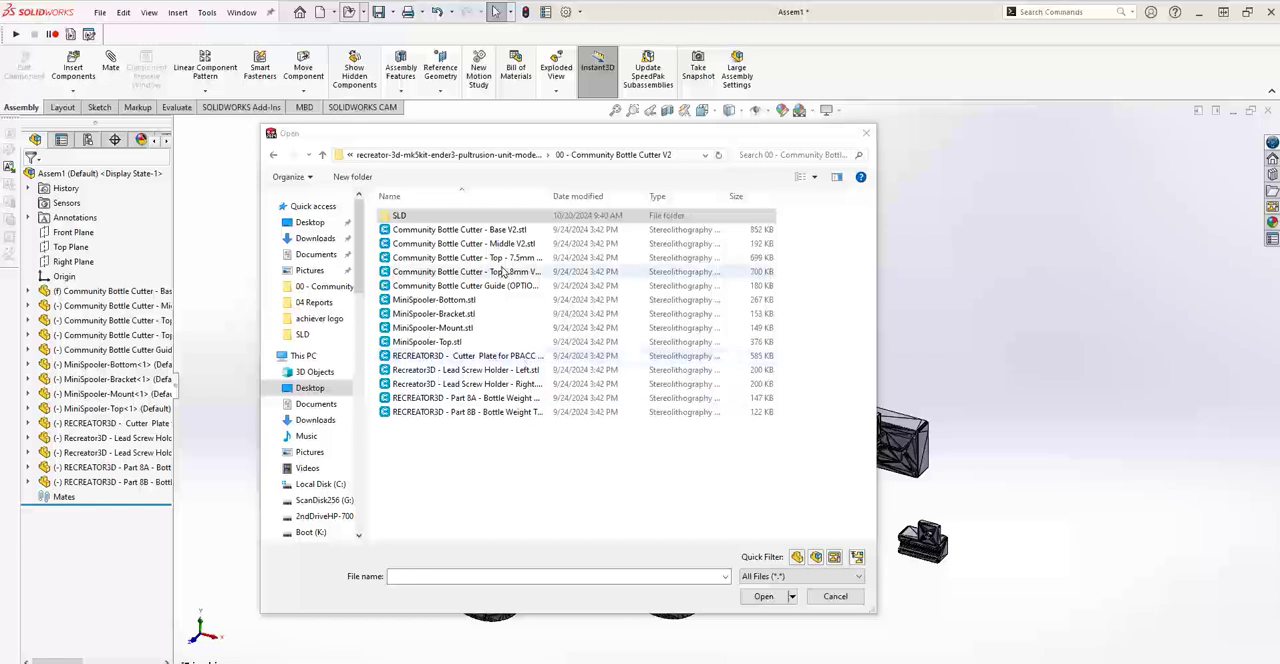
Import Community Bottle Cutter - Base V2.stl as a solid body with the unit set to millimeters.
click(494, 236)
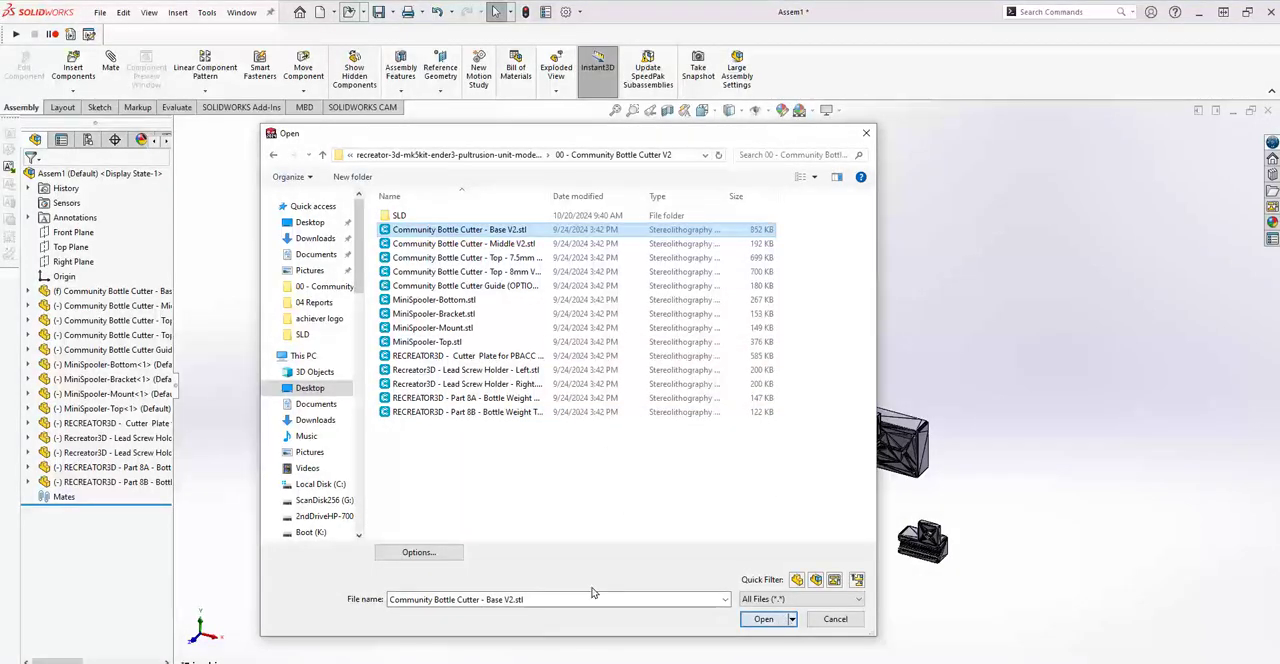
click(410, 555)
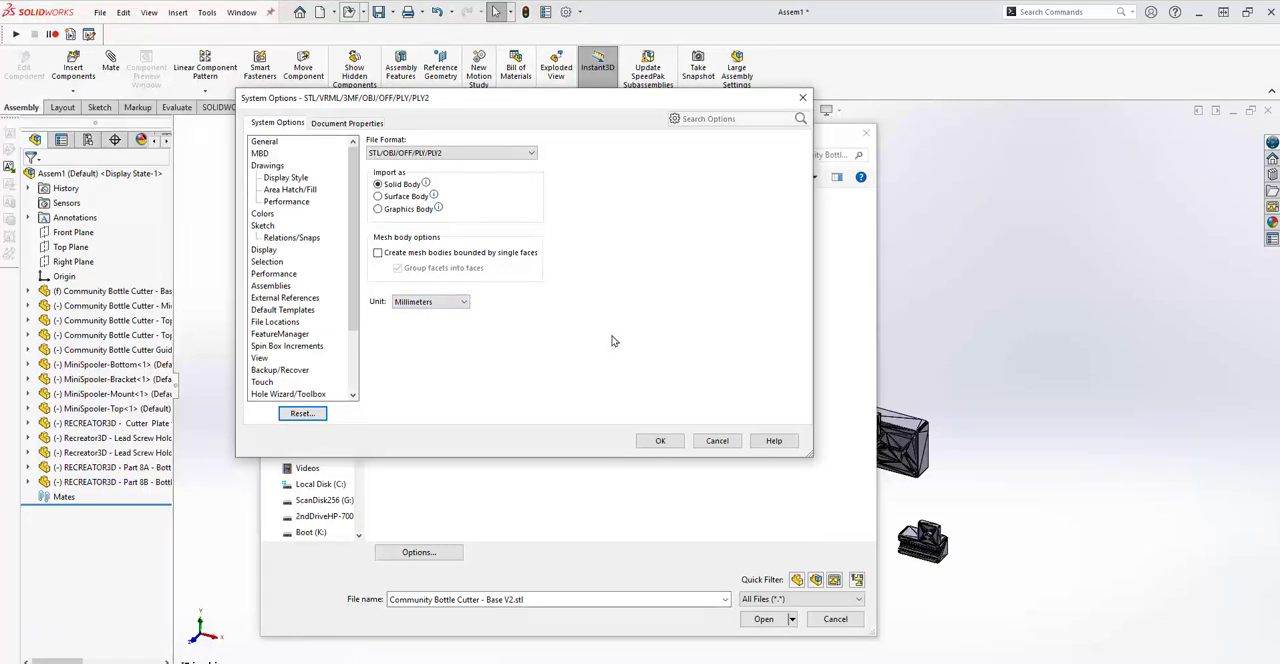
click(661, 441)
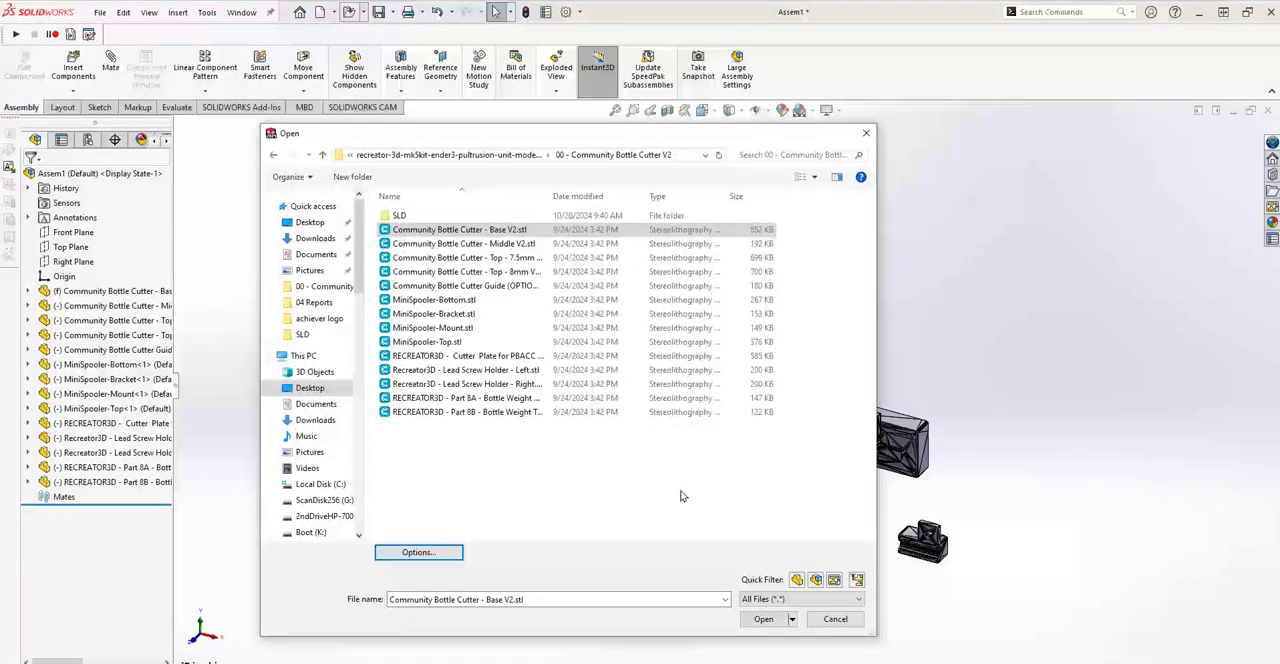
click(763, 619)
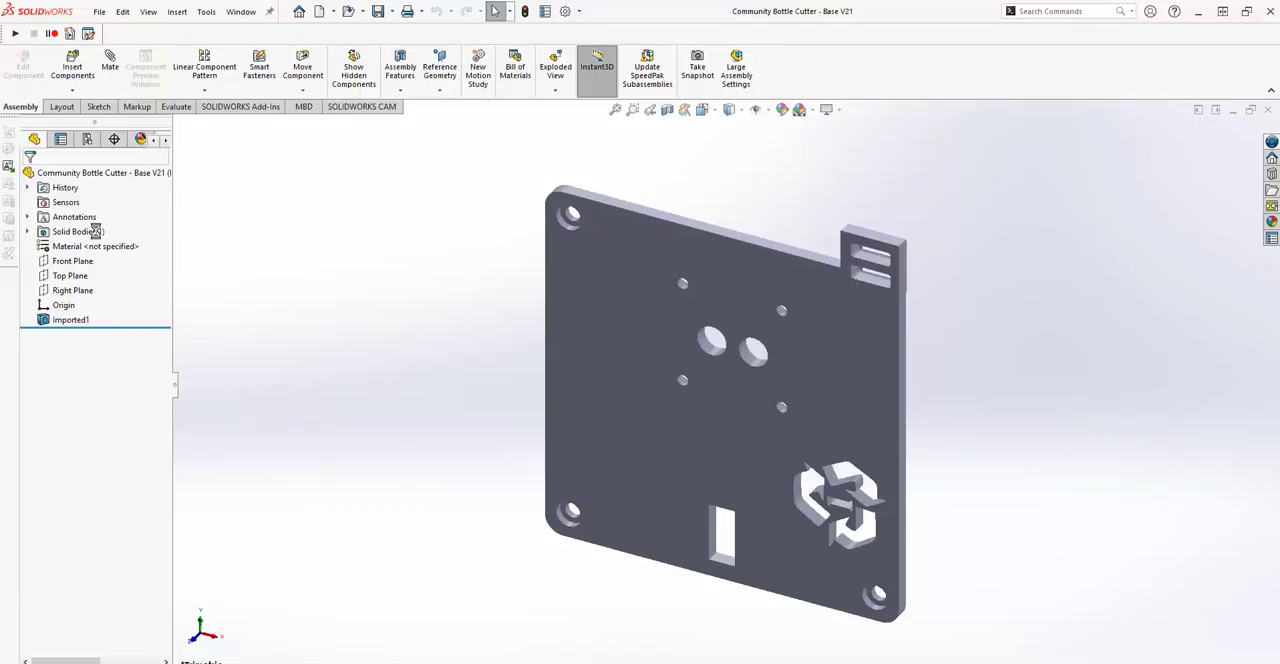
Examine the imported solid body's triangulated facets from several angles, including the holes, recycling symbol and corner tab.
click(28, 231)
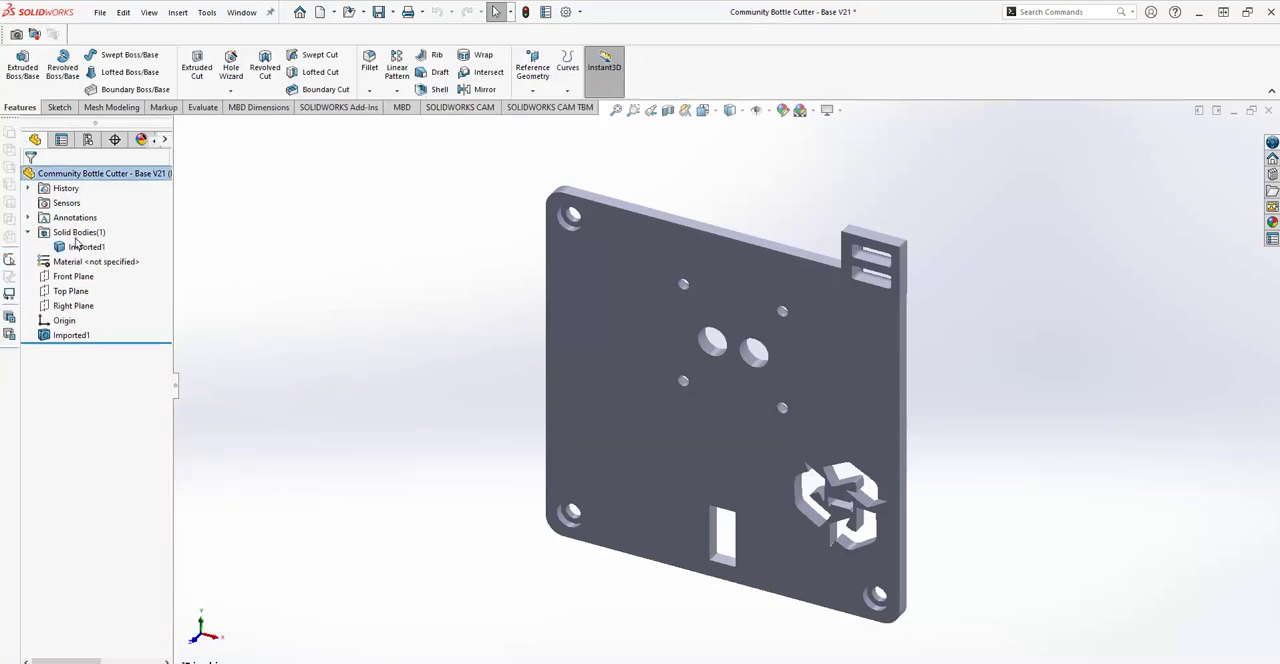
click(86, 246)
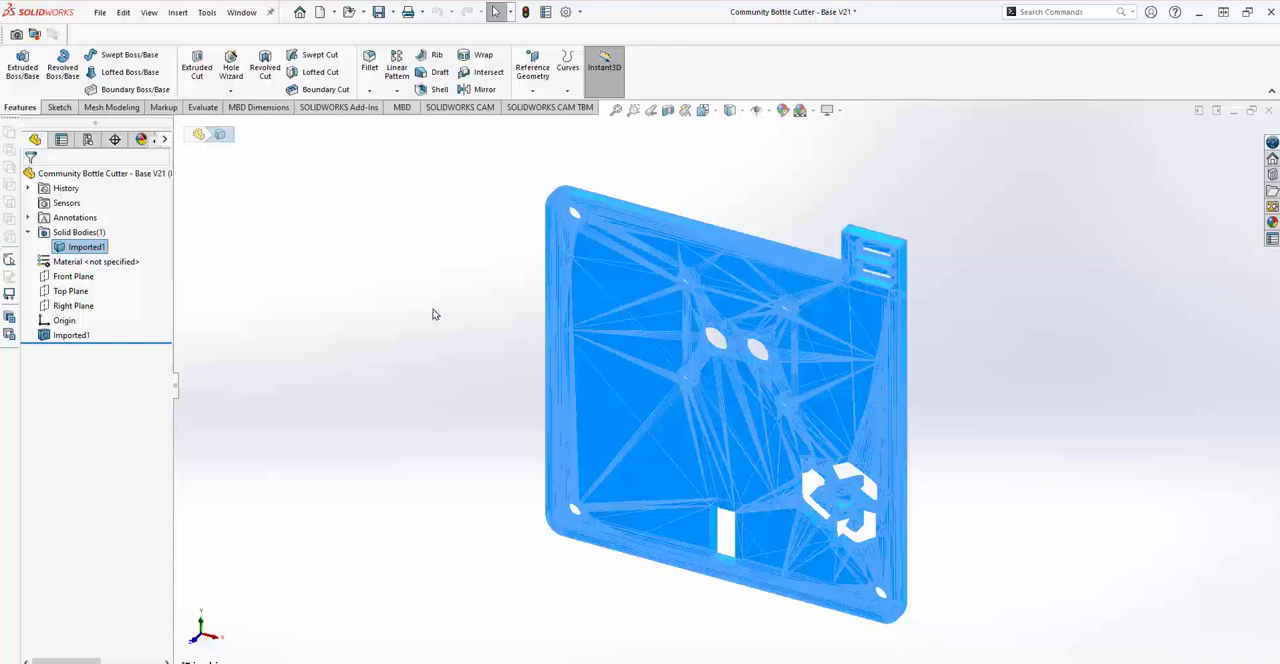
middle_drag(690, 390, 735, 303)
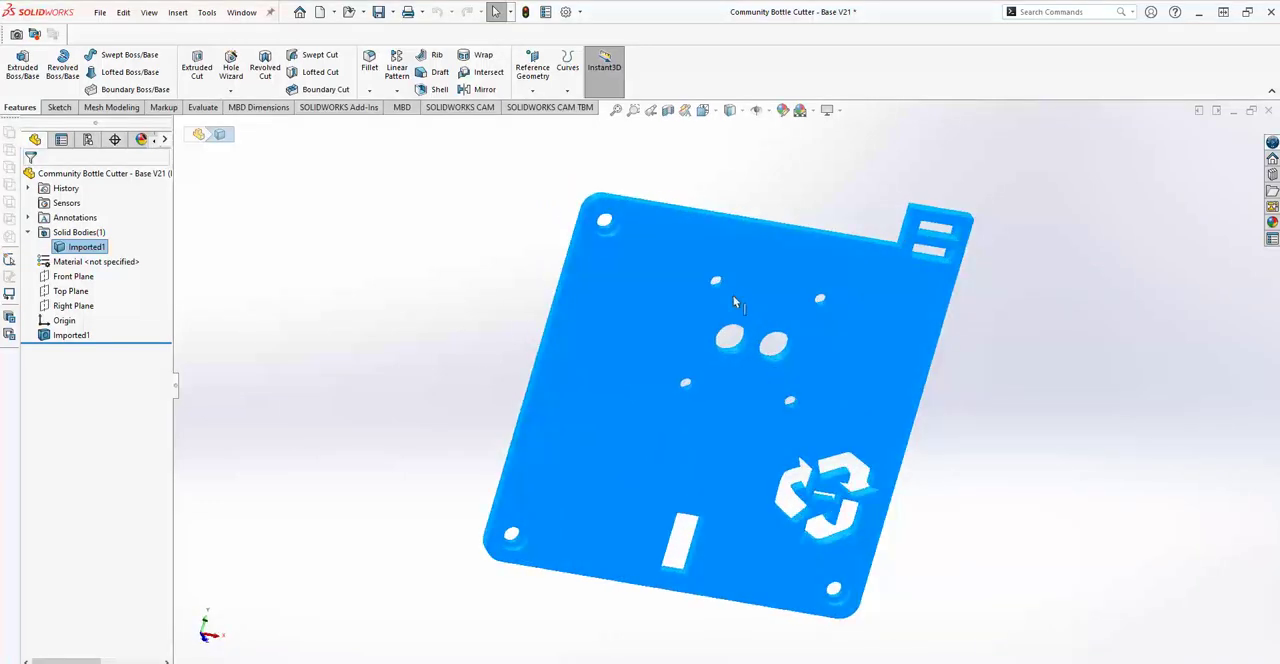
middle_drag(470, 253, 478, 300)
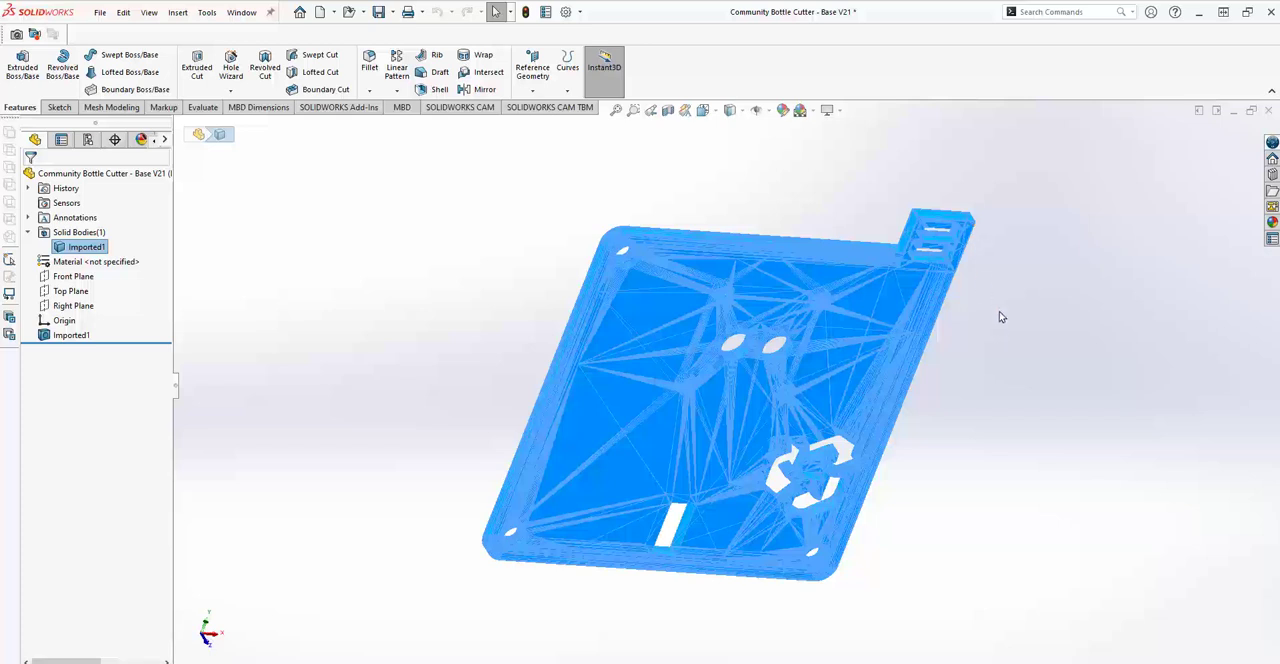
scroll(808, 264, down, 2)
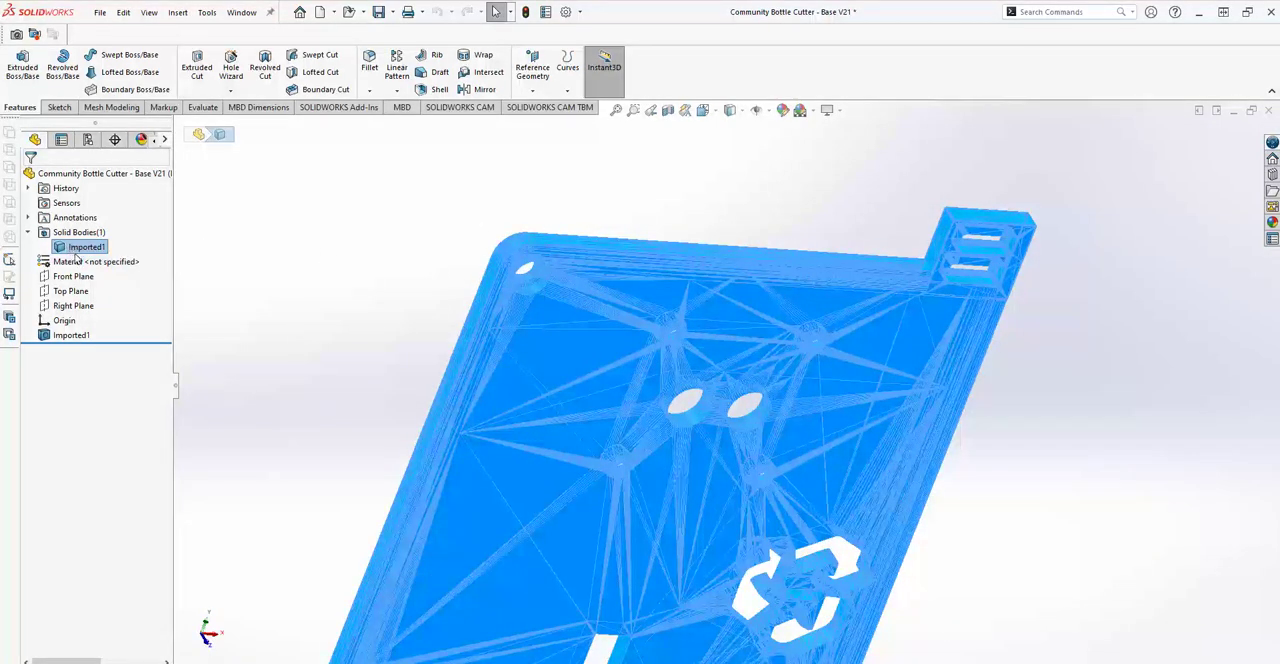
scroll(366, 312, up, 3)
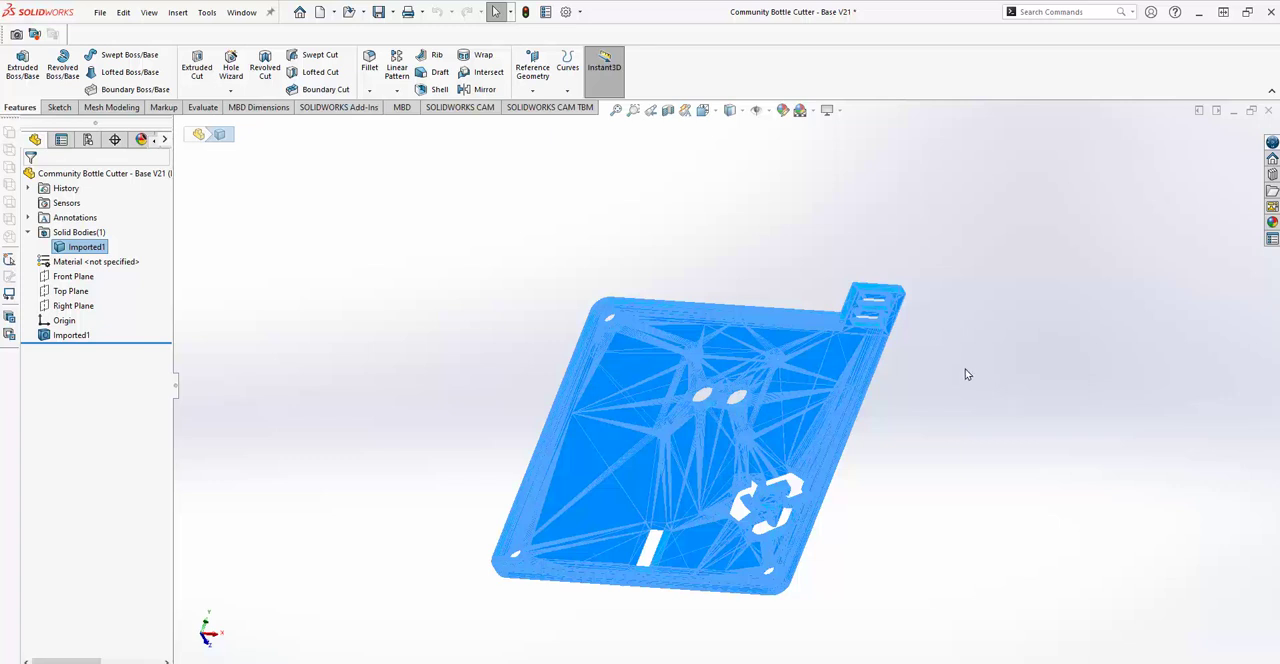
mouse_move(960, 380)
middle_down()
mouse_move(950, 473)
mouse_move(946, 449)
middle_up()
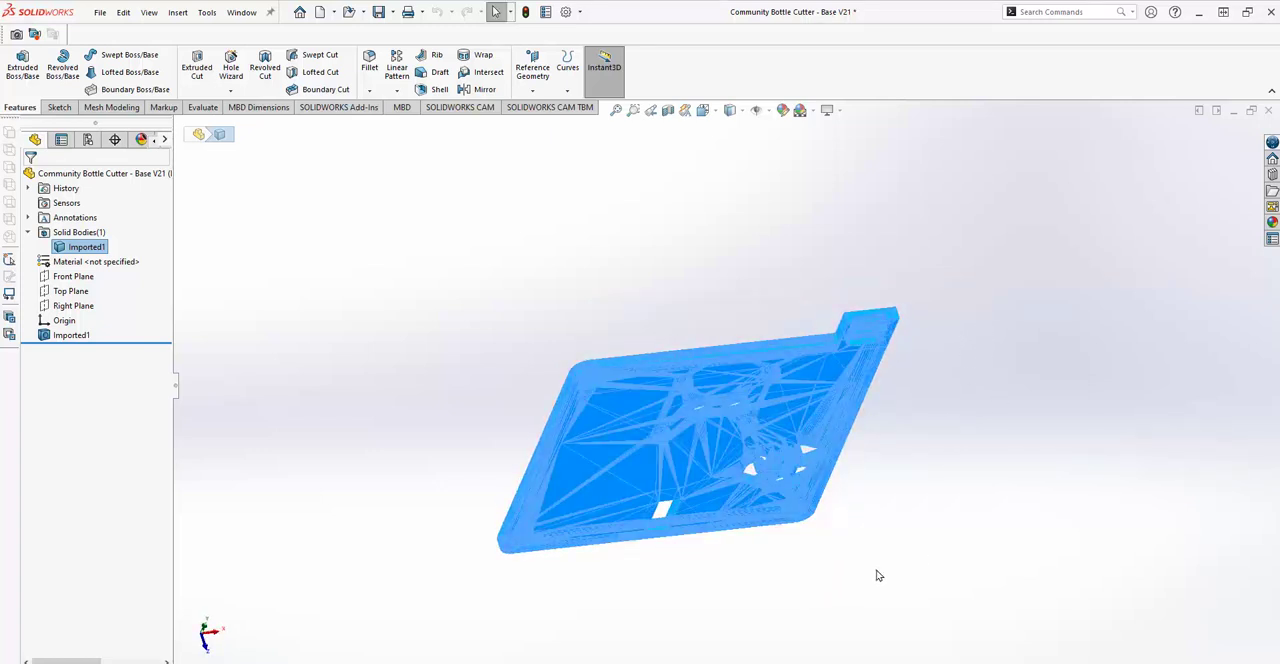
mouse_move(1000, 406)
middle_down()
mouse_move(1000, 295)
mouse_move(1023, 257)
middle_up()
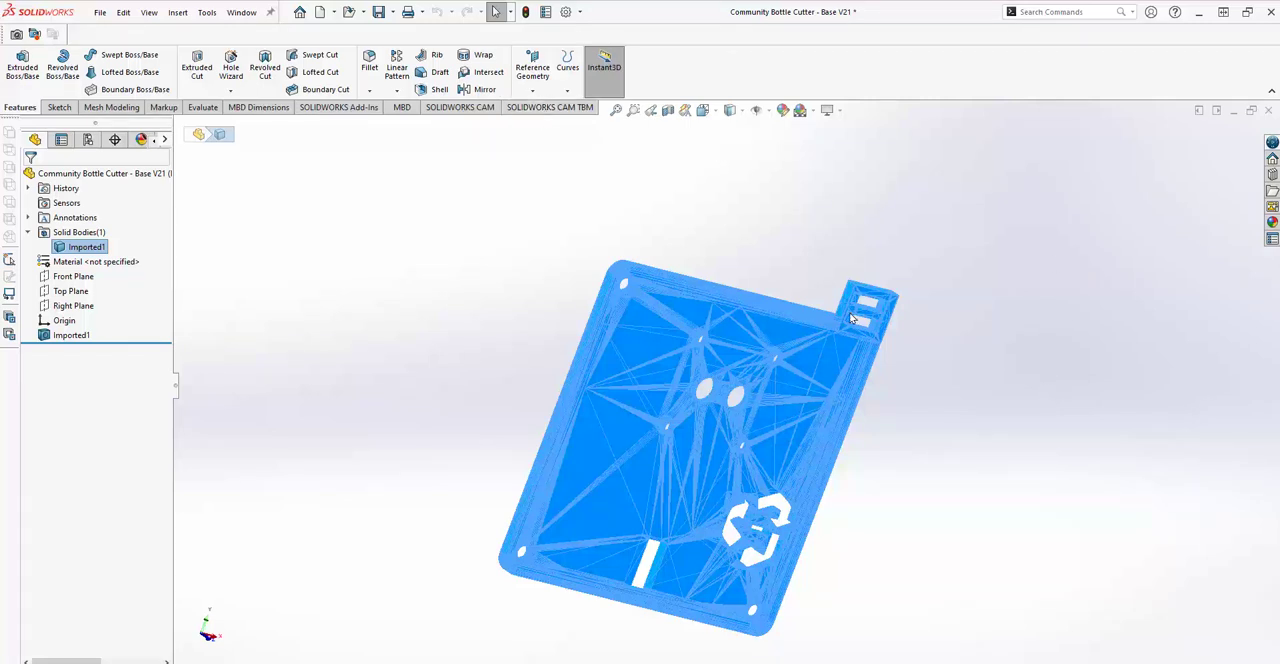
Set the part's units to MMGS and try to save it as Community Bottle Cutter - Base V21.SLDPRT in the SLD folder.
click(1215, 662)
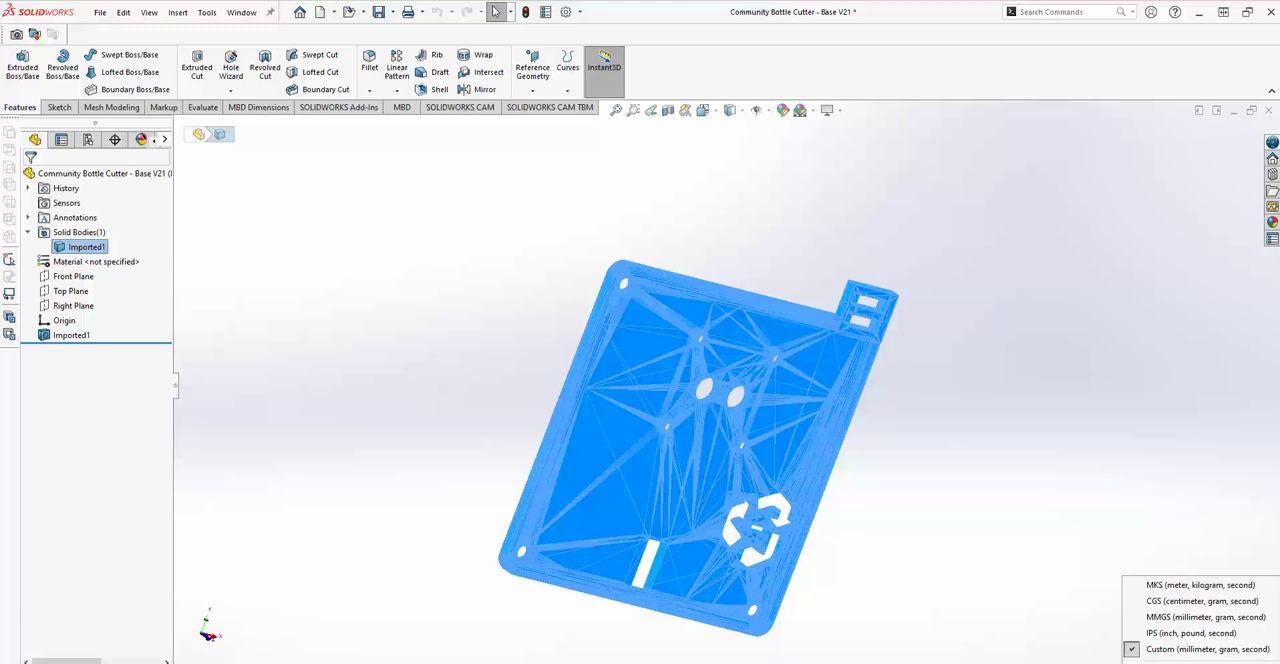
click(1212, 618)
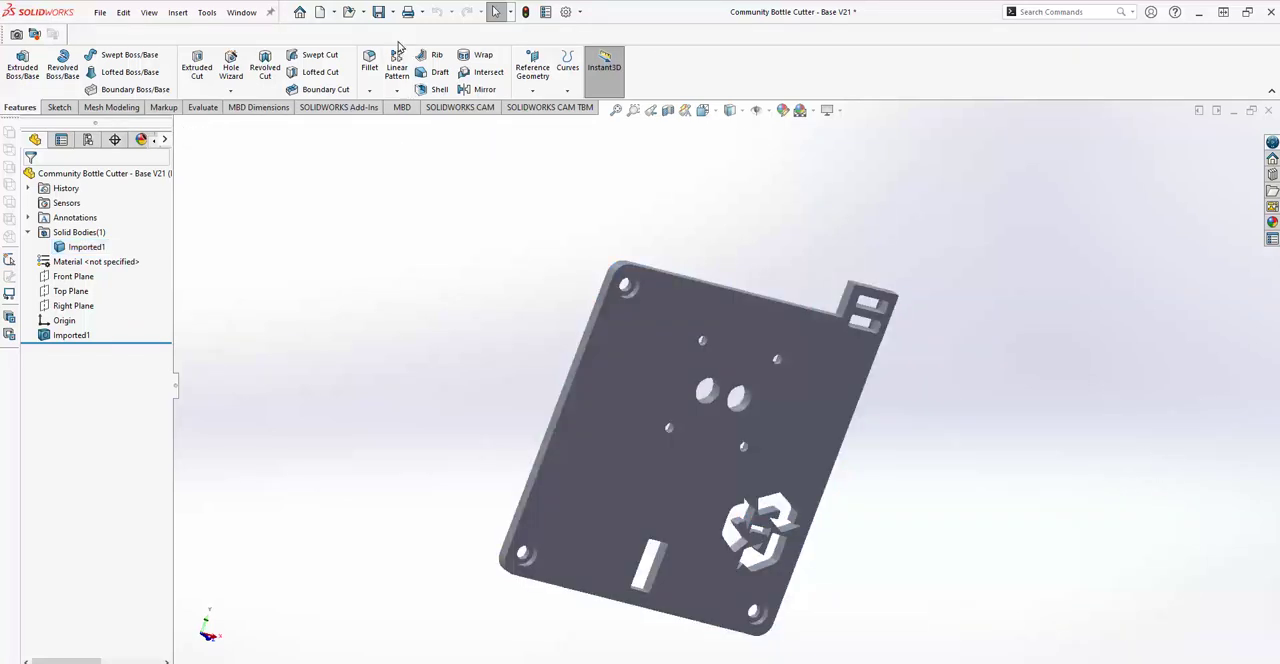
click(392, 12)
click(393, 47)
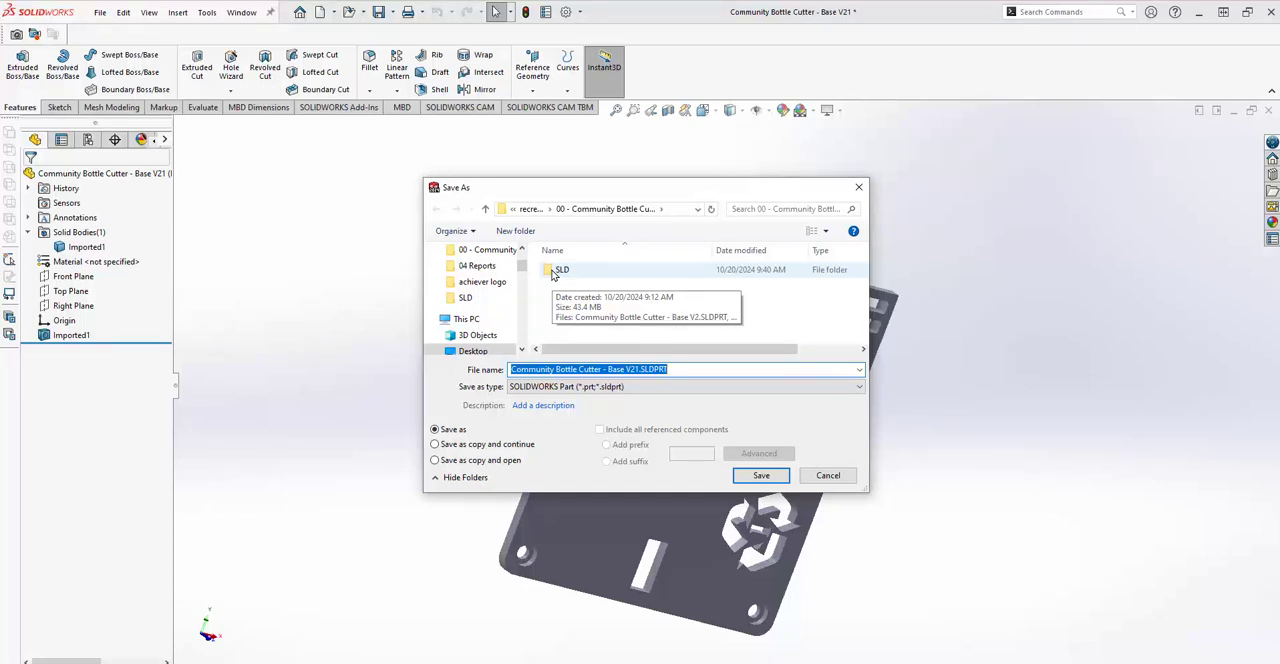
double_click(558, 270)
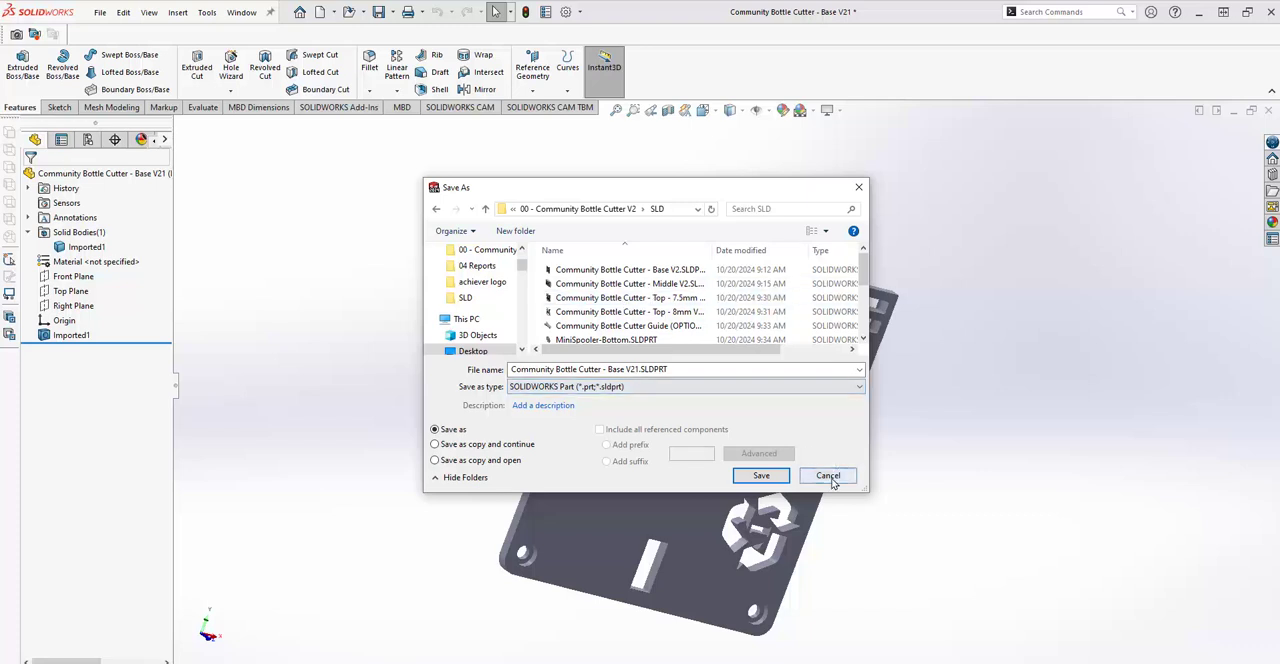
click(763, 477)
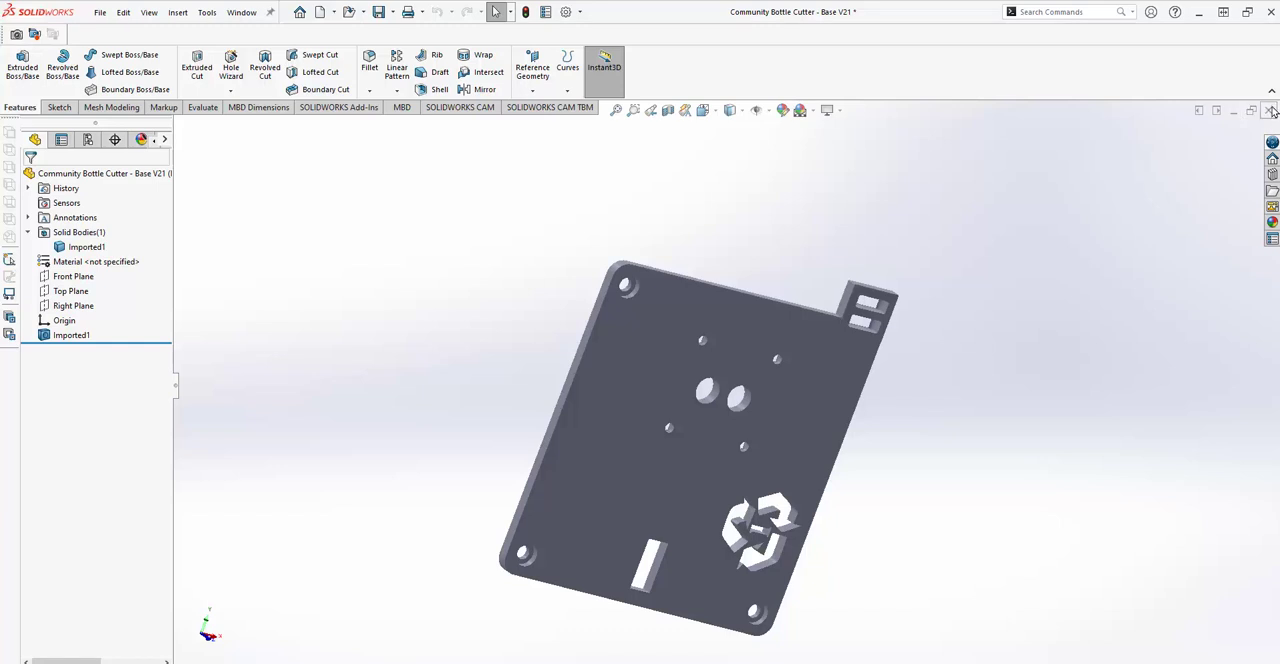
Close the imported bottle cutter base part and return to the Assem1 assembly.
click(1268, 111)
click(605, 374)
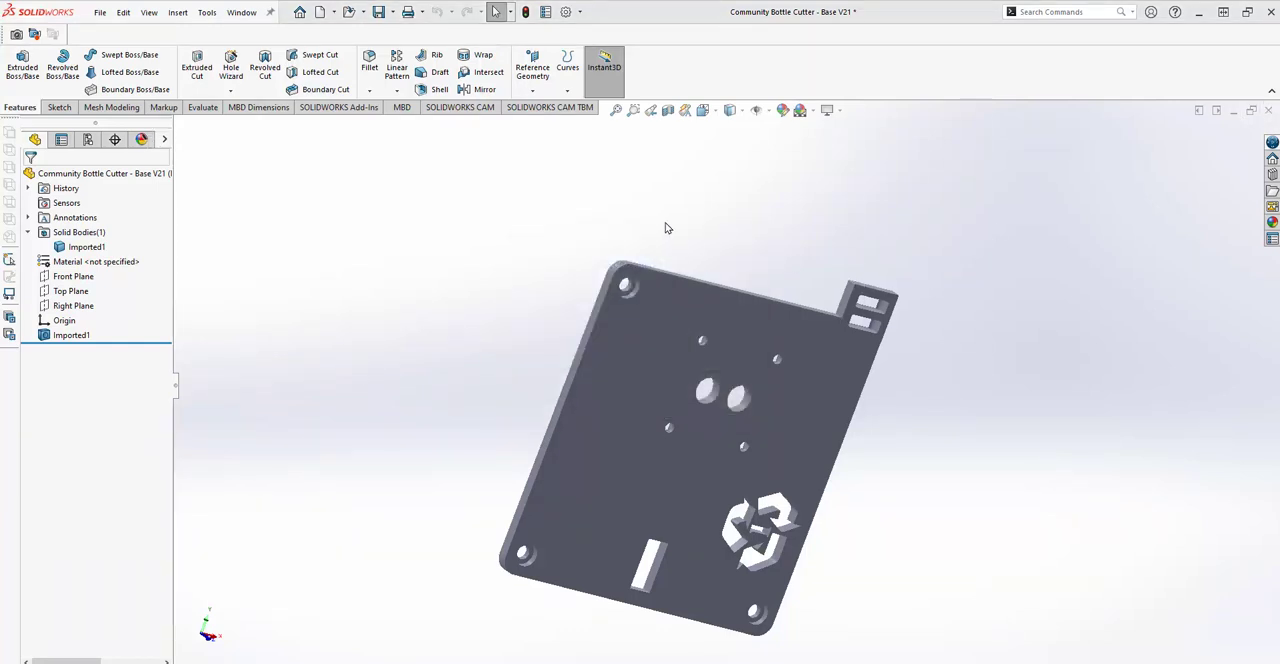
click(1270, 110)
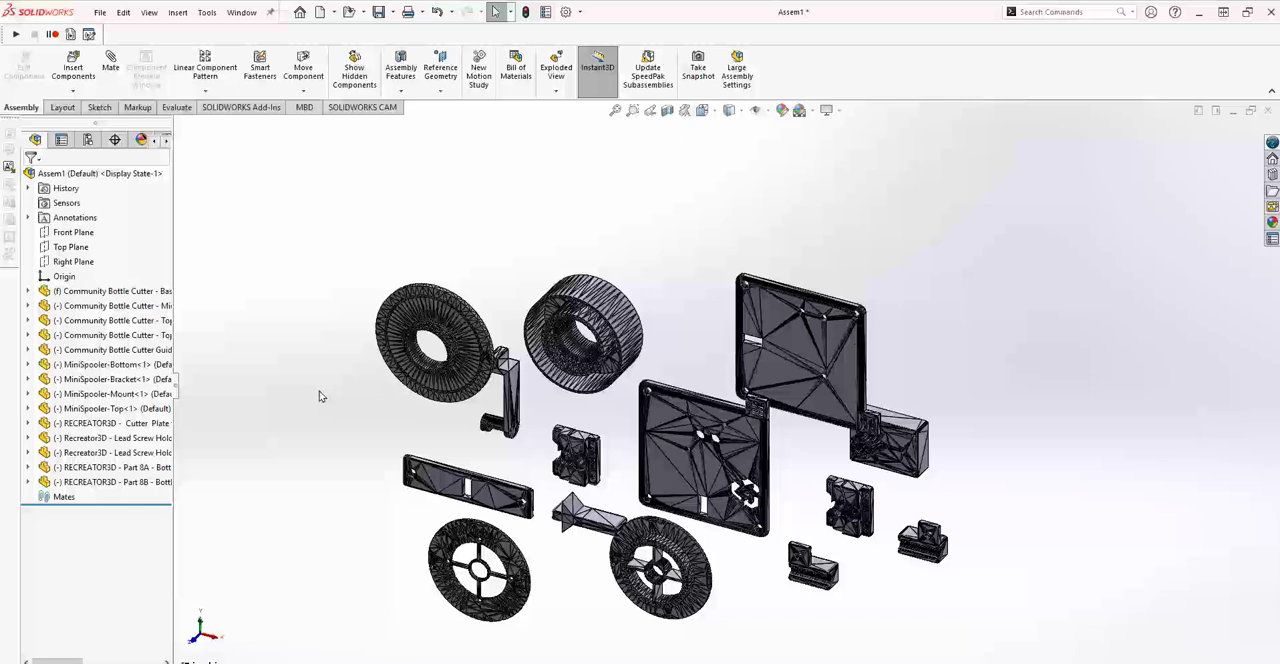
Examine the mesh facets of the converted components in the assembly, especially the two spoked mini spooler discs.
scroll(435, 390, down, 3)
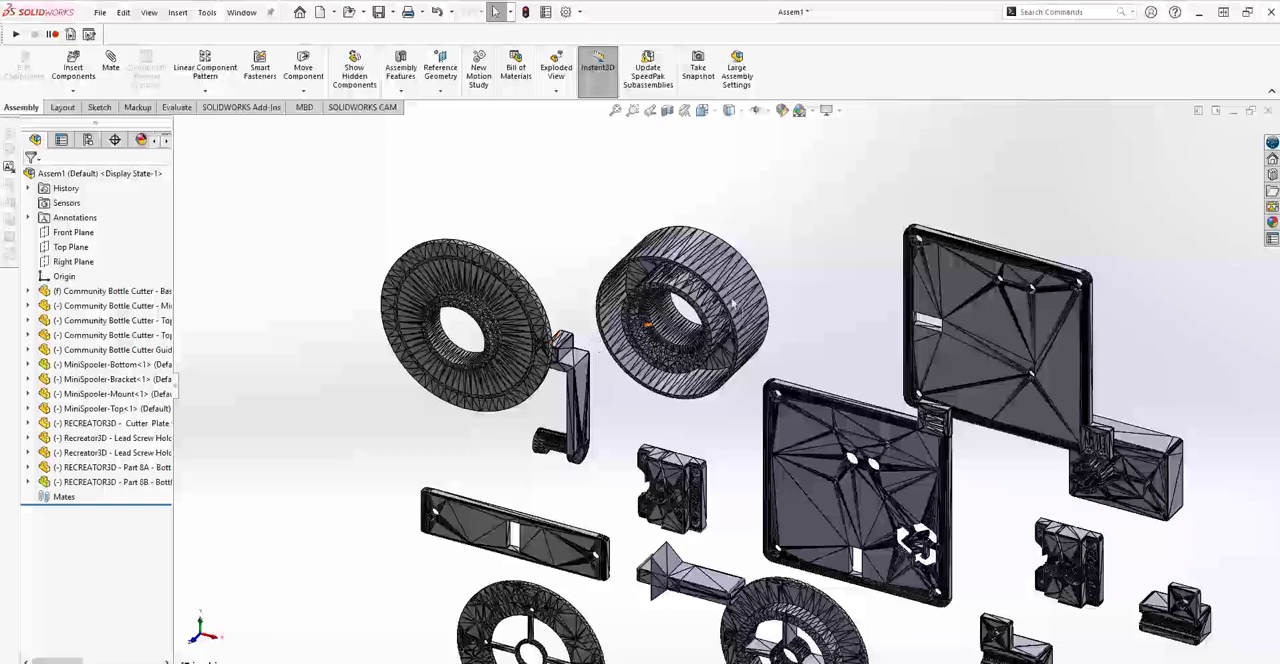
scroll(638, 318, up, 2)
scroll(638, 318, up, 1)
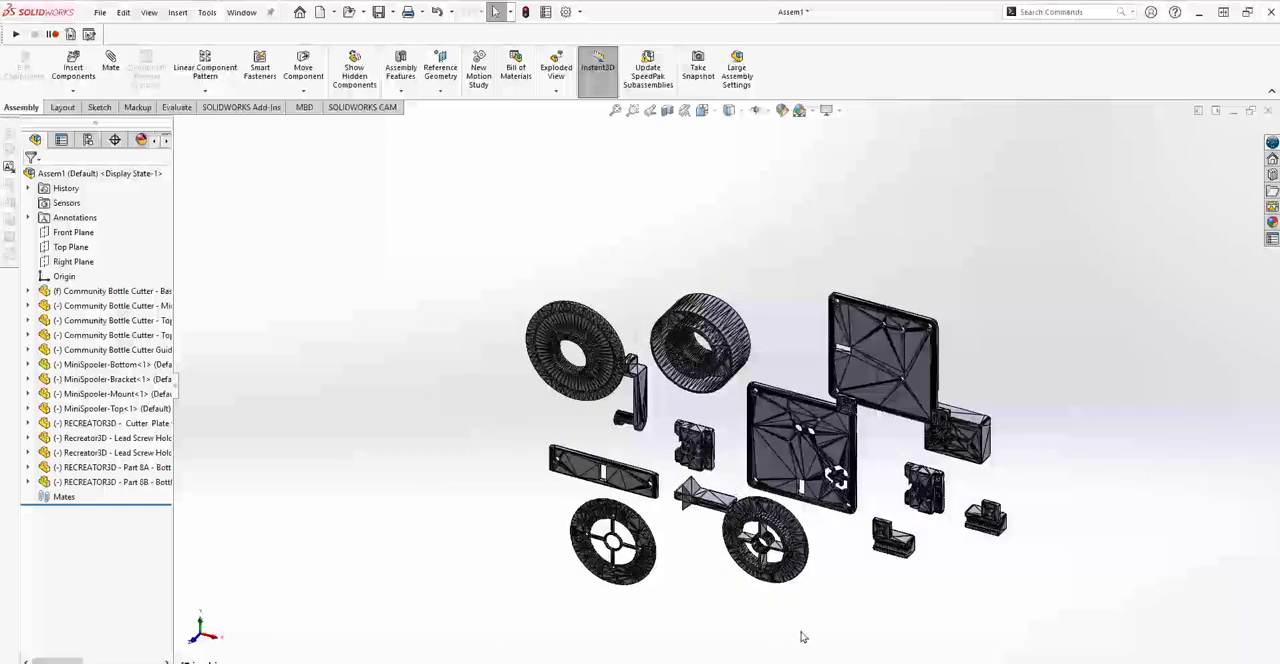
scroll(794, 600, down, 4)
scroll(735, 537, down, 3)
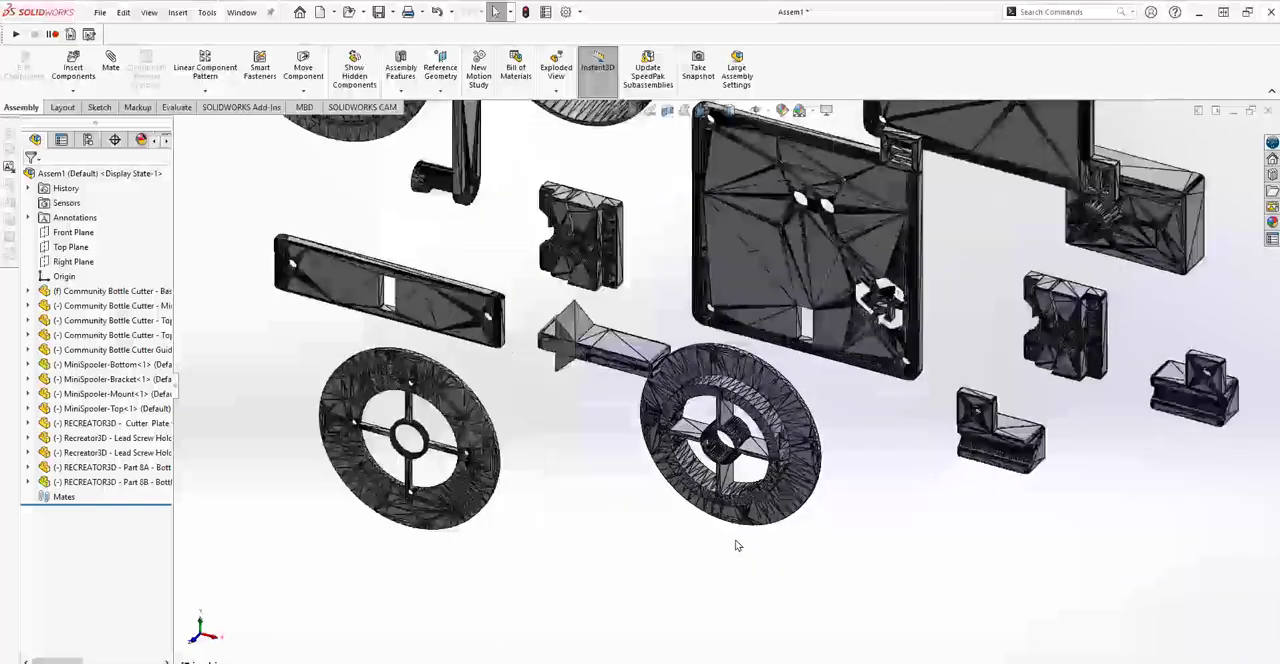
scroll(739, 527, down, 2)
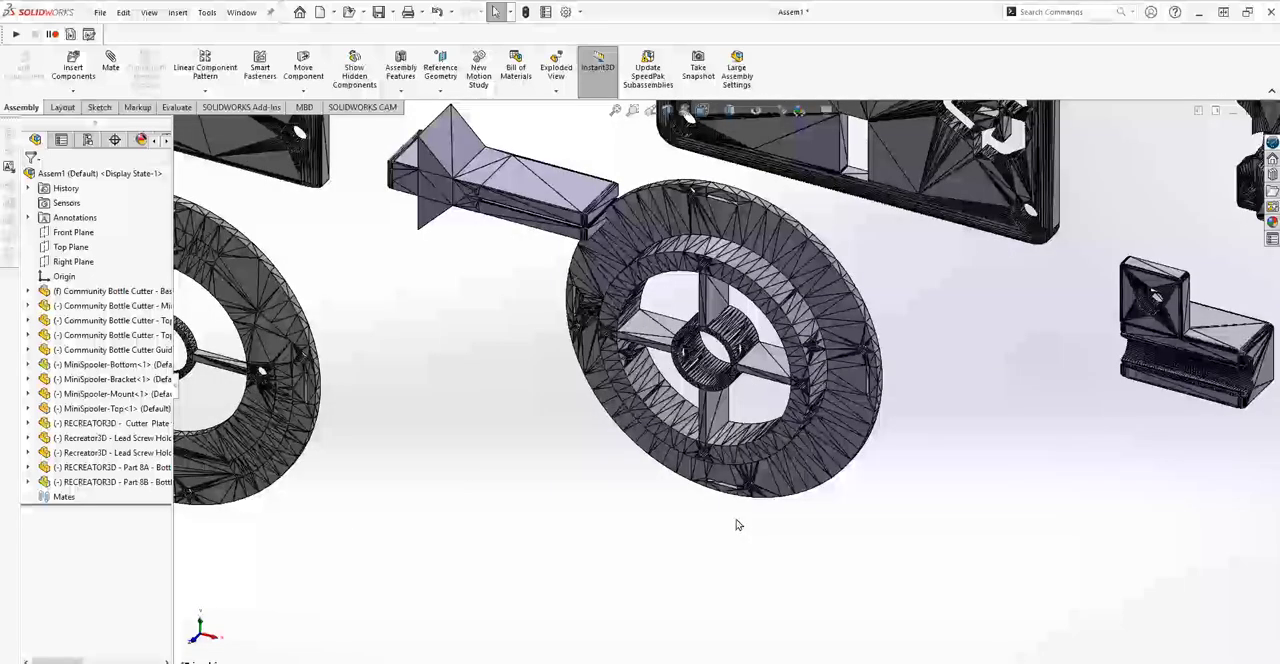
scroll(736, 518, up, 5)
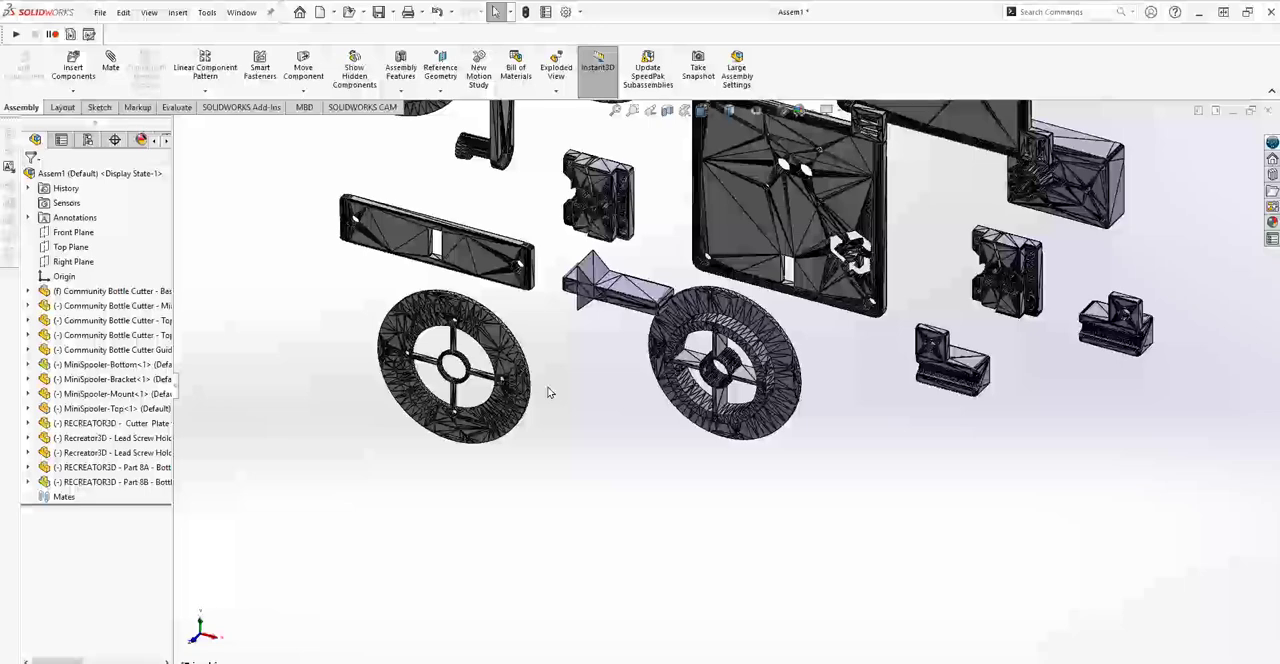
scroll(460, 372, down, 4)
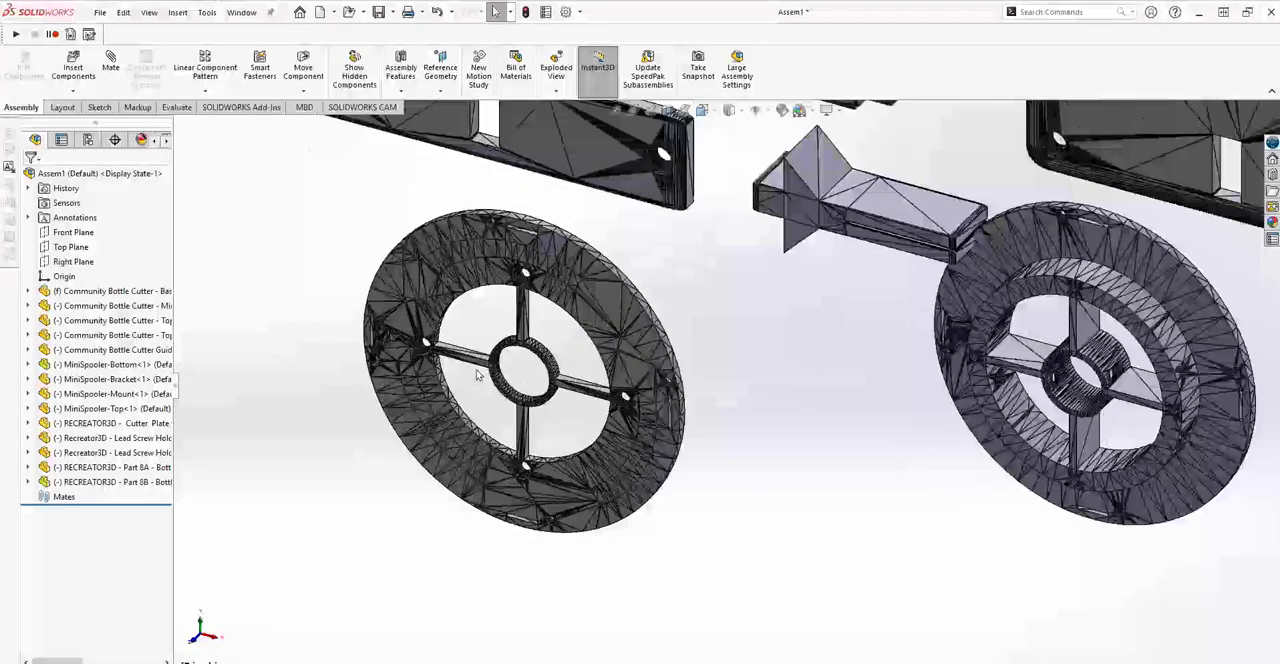
scroll(484, 376, down, 2)
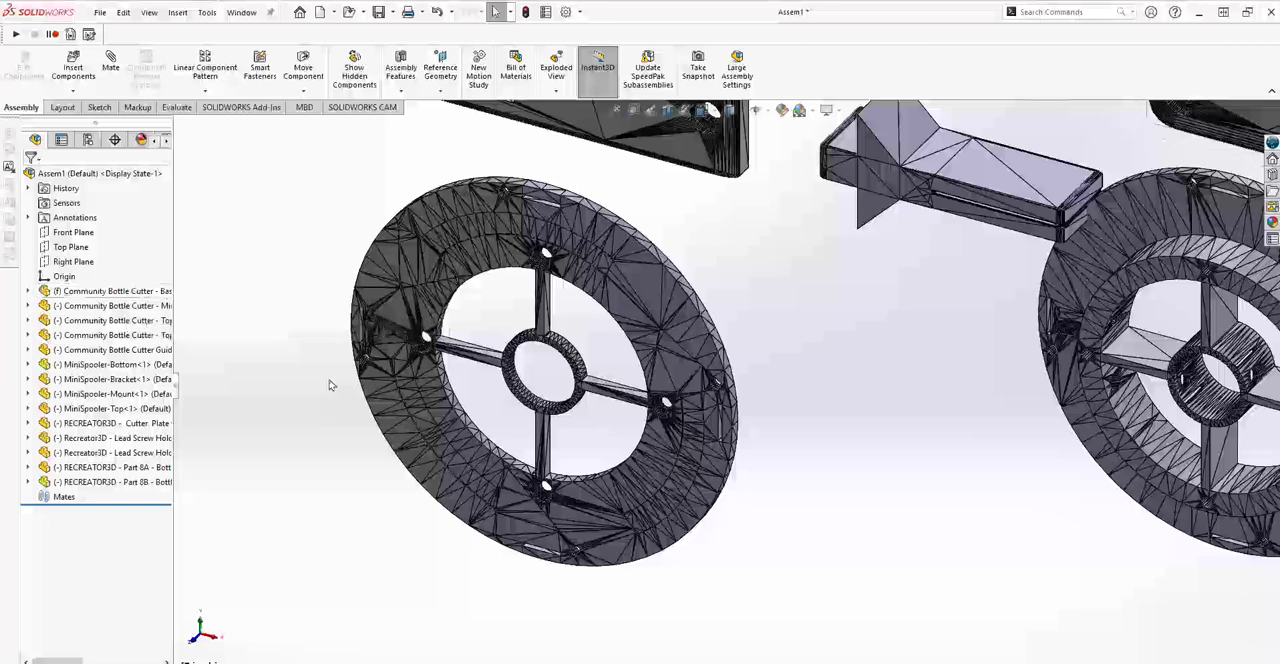
Start editing the MiniSpooler-Top component in the context of the assembly.
click(405, 378)
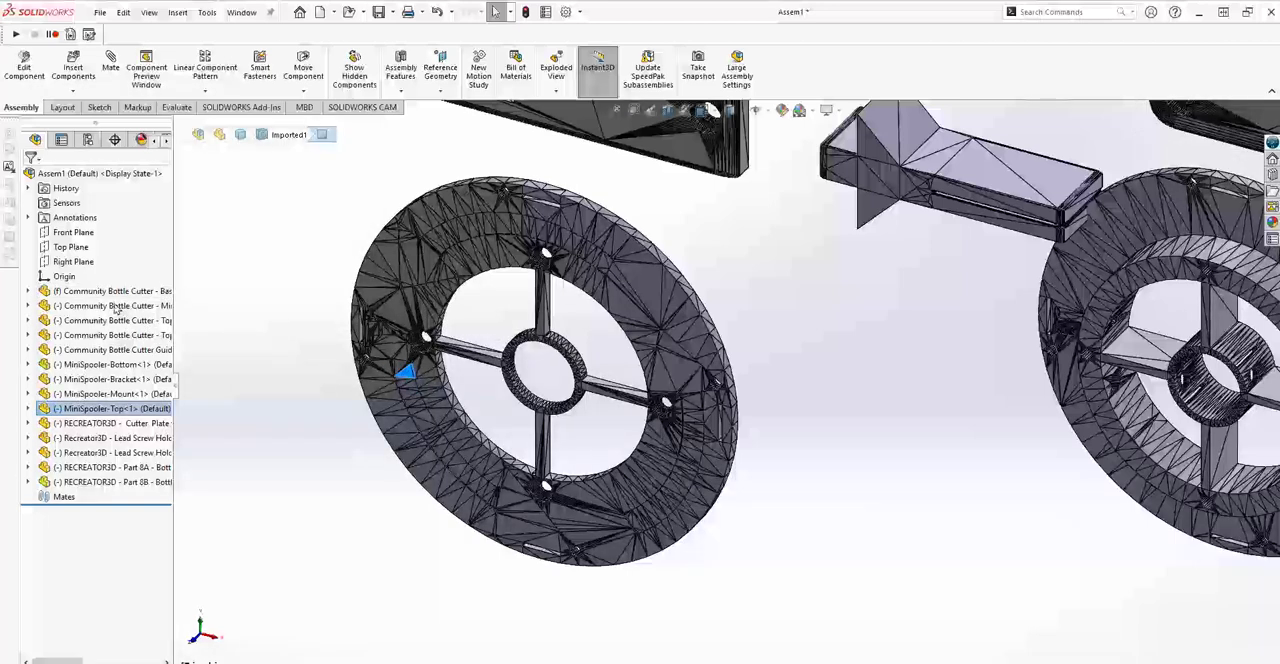
right_click(88, 410)
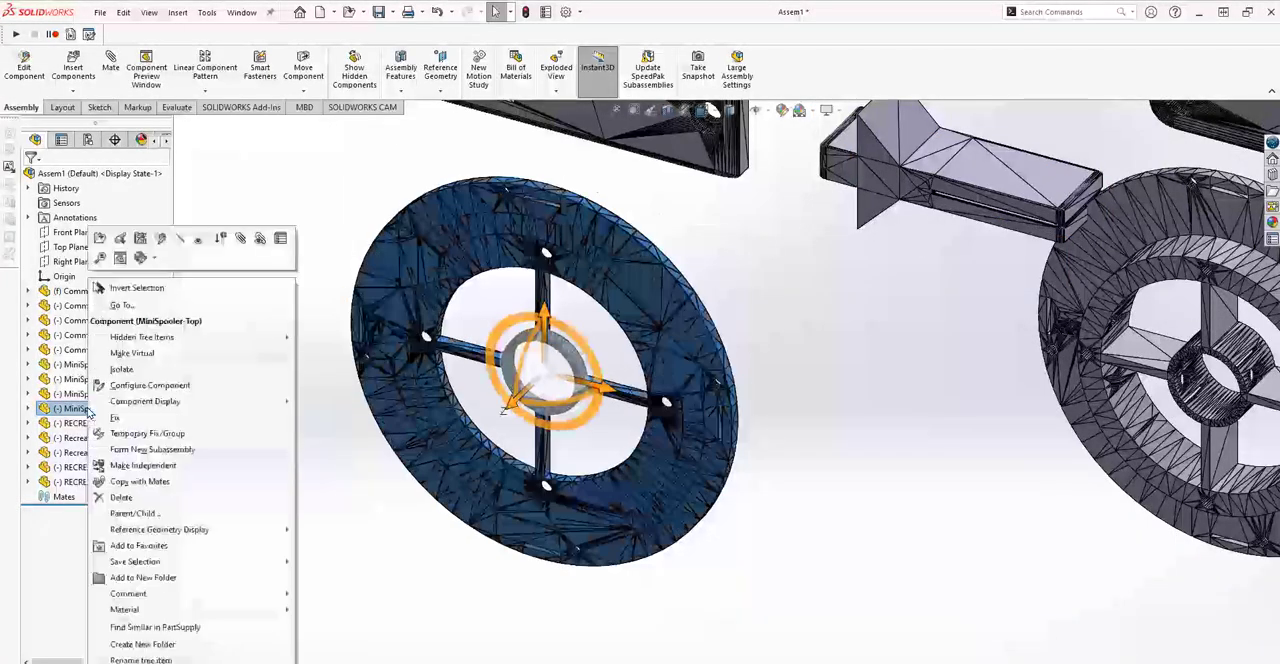
click(161, 238)
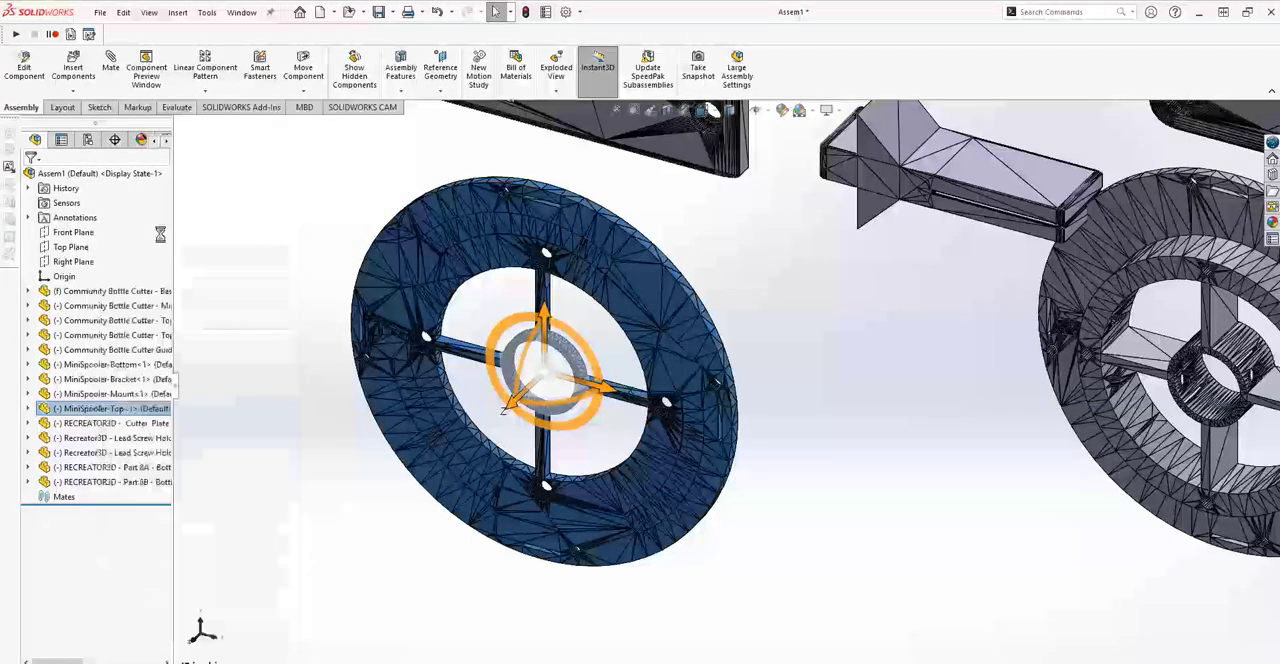
Save the assembly as Assem1.SLDASM in the SLD folder to allow in-context part editing.
click(645, 366)
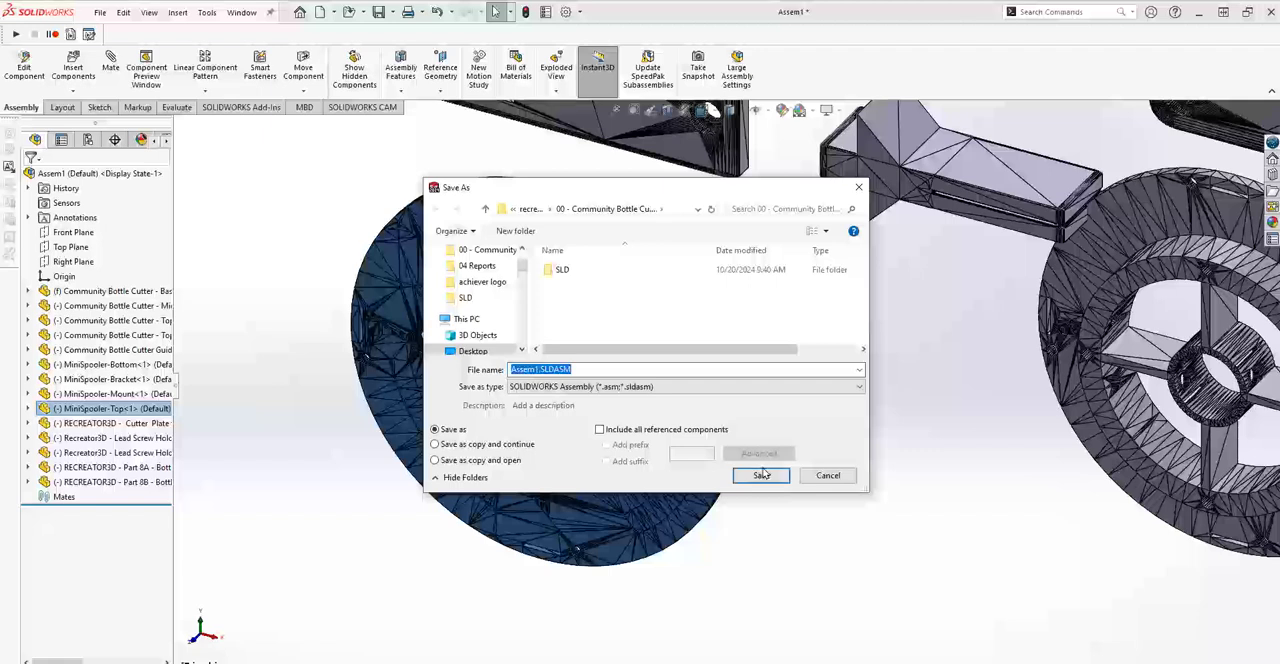
click(761, 476)
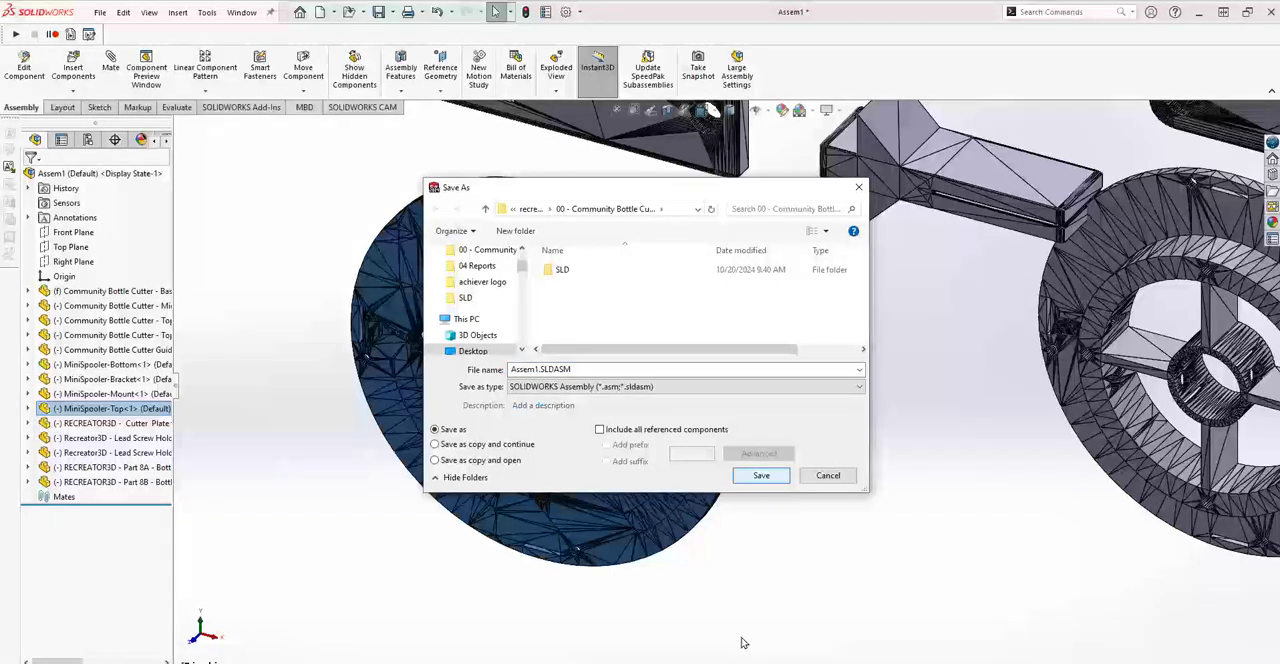
double_click(558, 269)
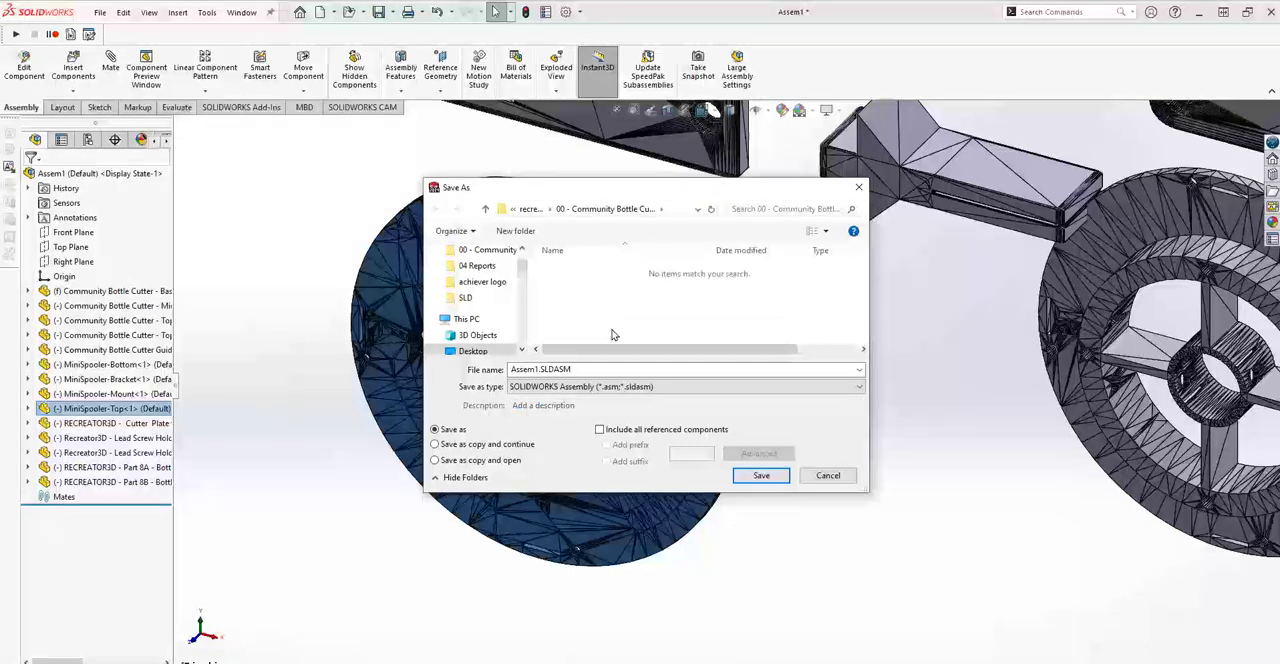
click(760, 476)
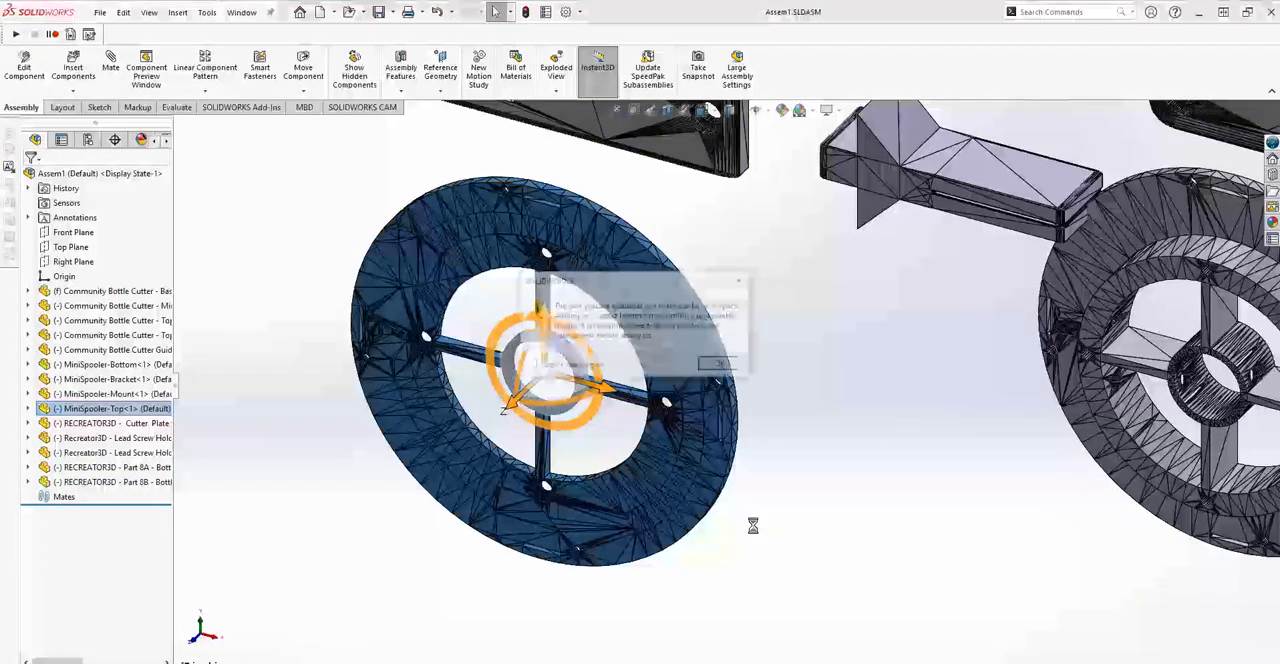
click(722, 364)
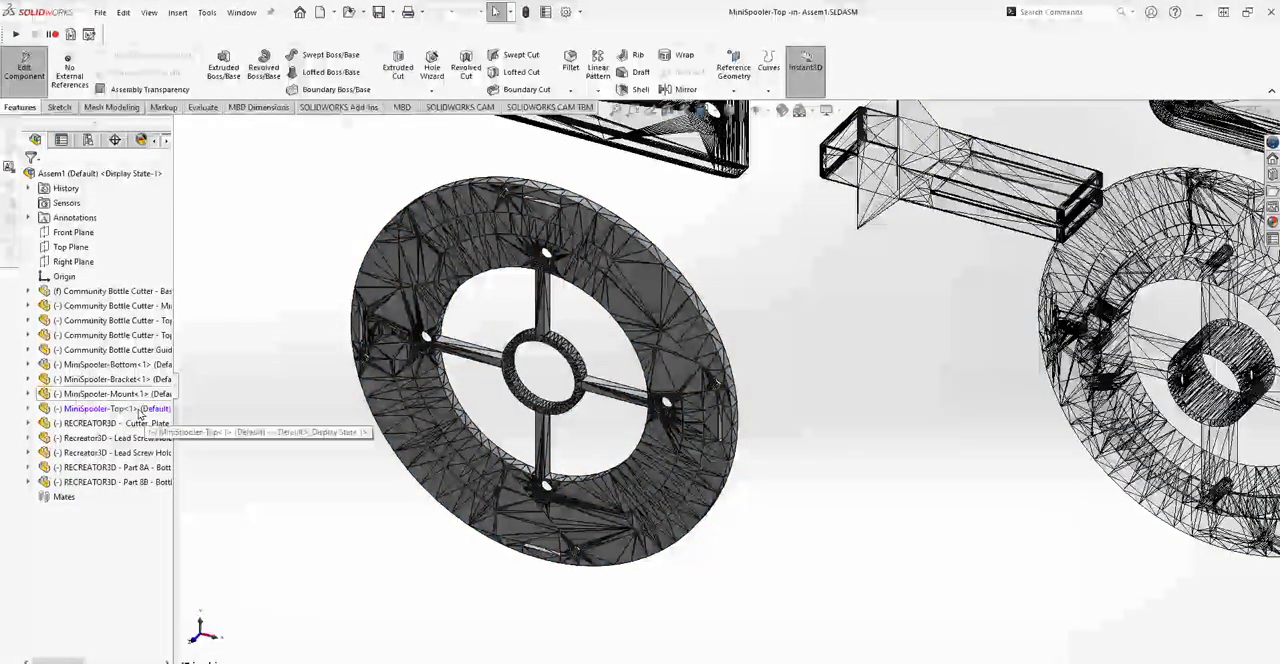
Isolate the MiniSpooler-Top component so only the spoked disc is shown in the assembly.
right_click(88, 412)
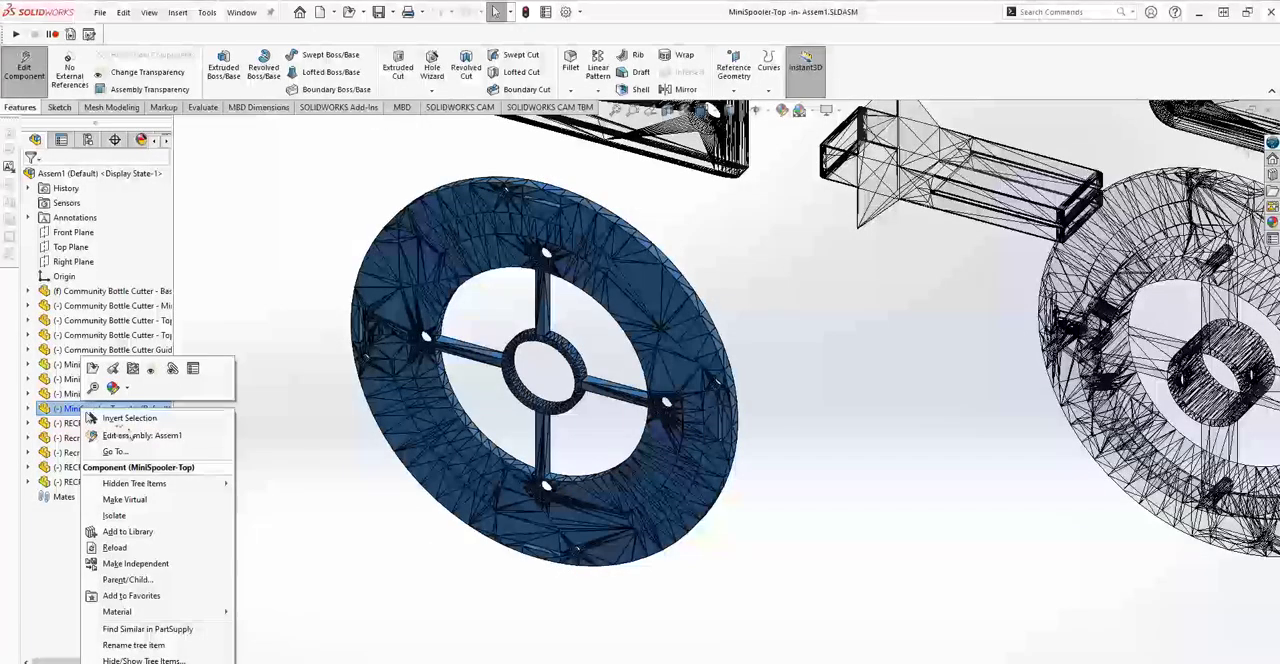
click(118, 515)
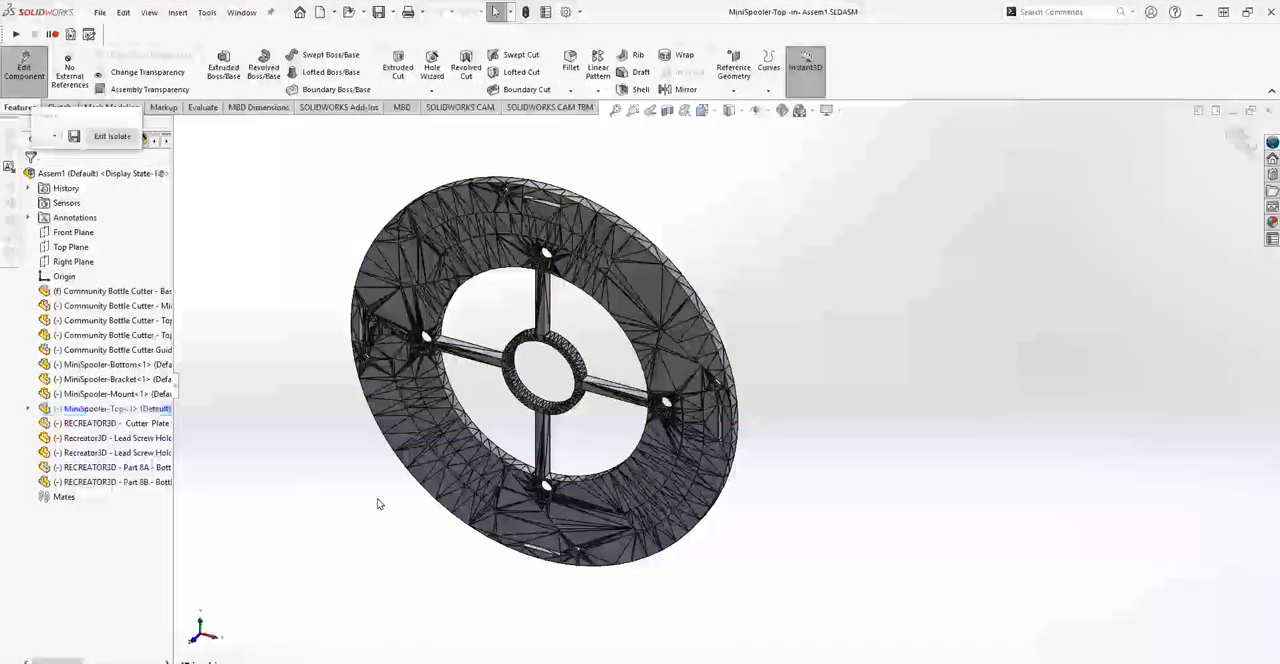
scroll(549, 411, up, 1)
scroll(545, 431, down, 5)
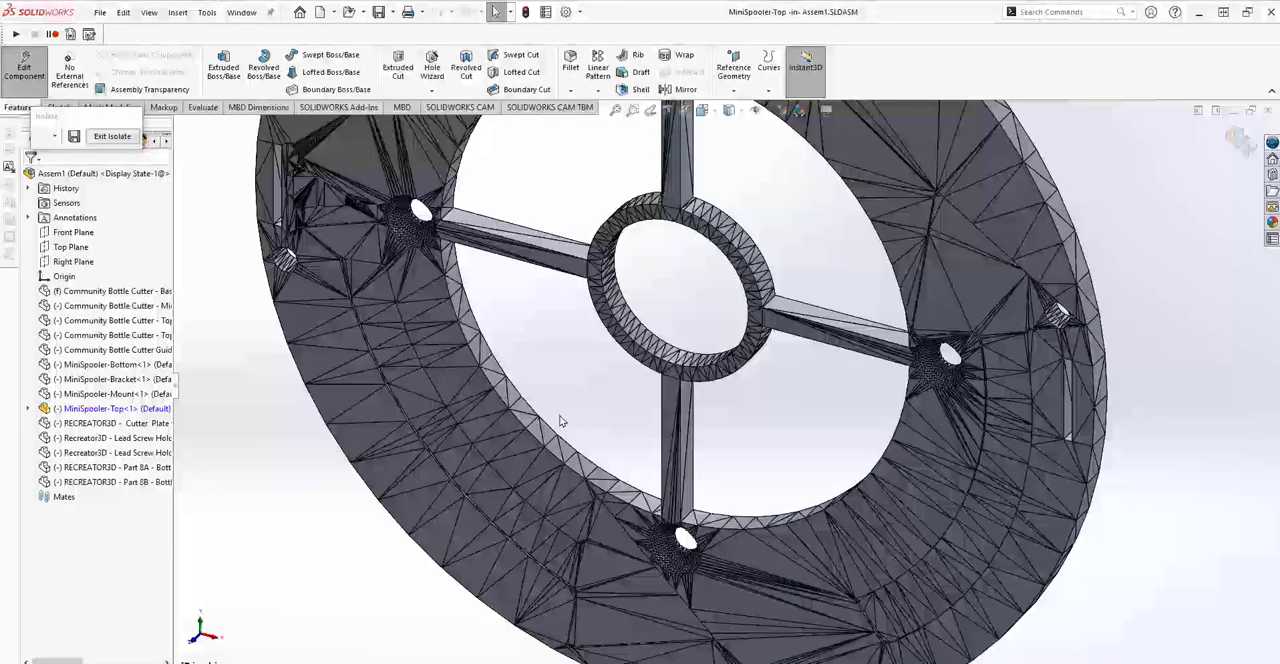
Create a reference plane parallel to a triangular facet on the disc's flat face and coincident with a nearby mesh vertex.
click(386, 417)
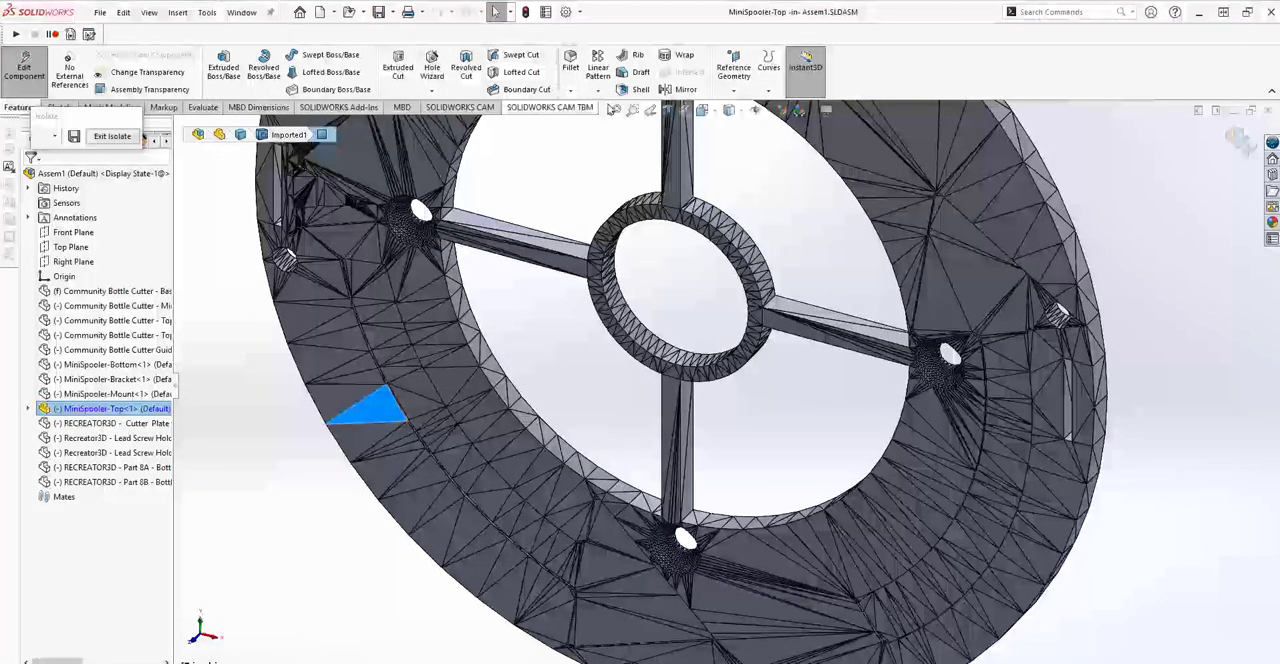
click(734, 88)
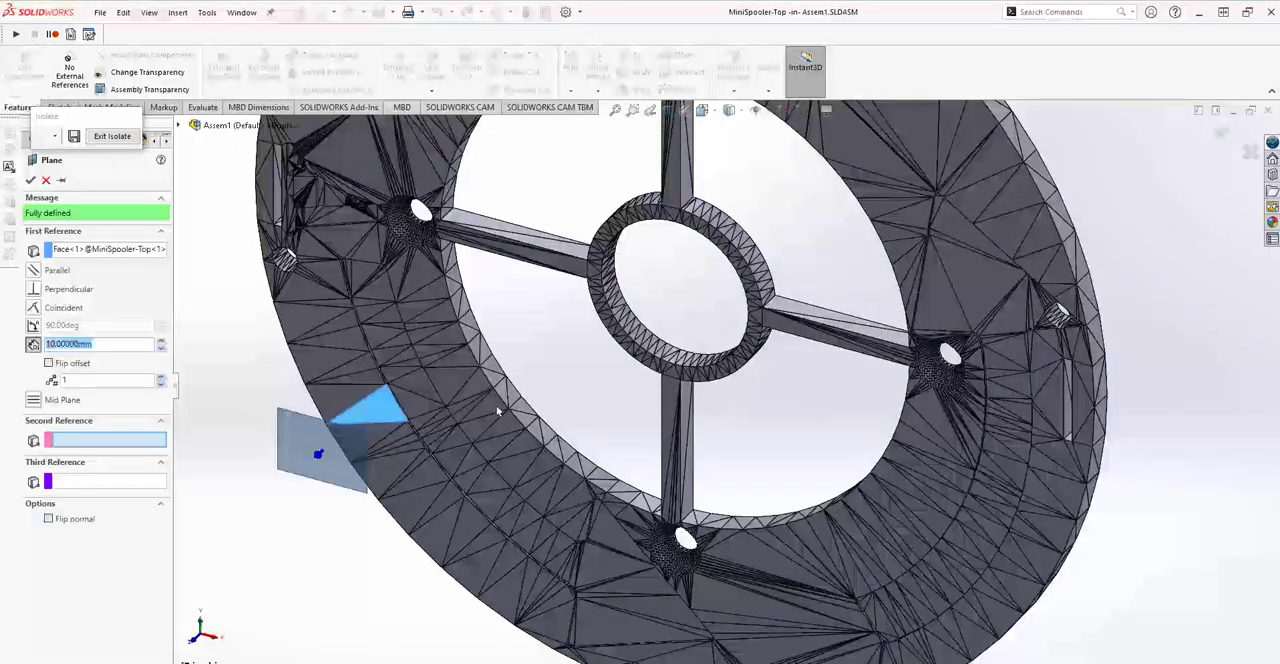
middle_drag(345, 505, 306, 506)
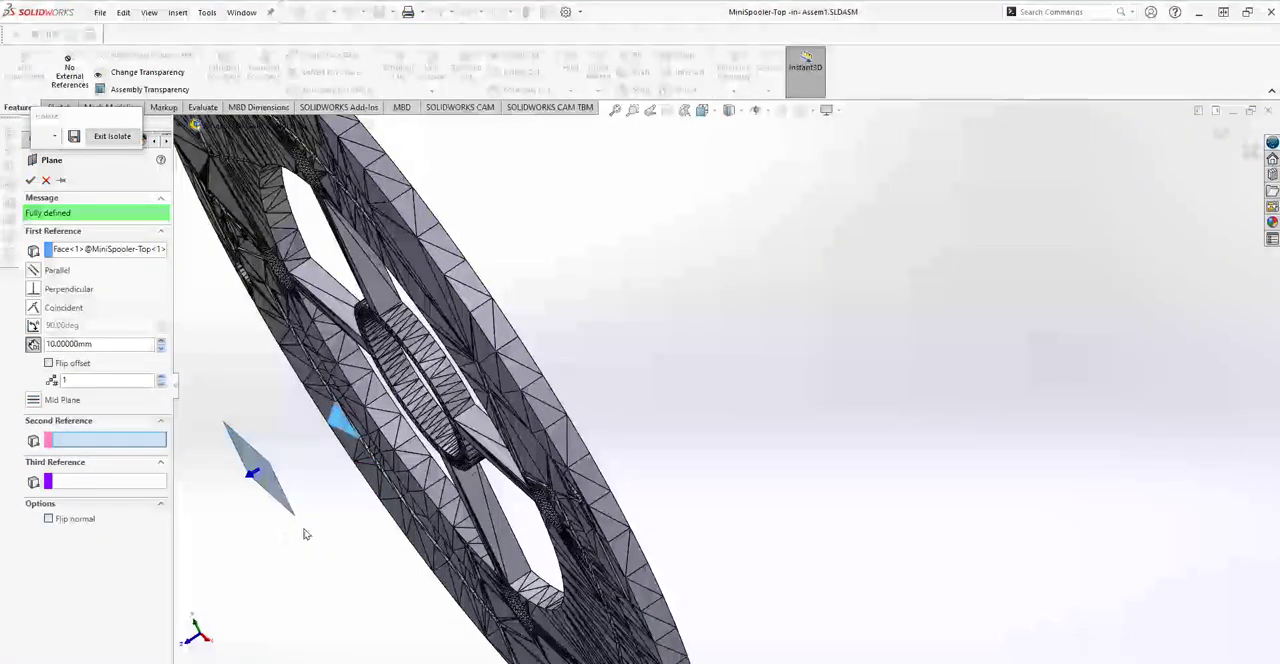
mouse_move(335, 536)
middle_down()
mouse_move(350, 512)
mouse_move(345, 523)
middle_up()
scroll(346, 526, down, 1)
scroll(350, 525, down, 2)
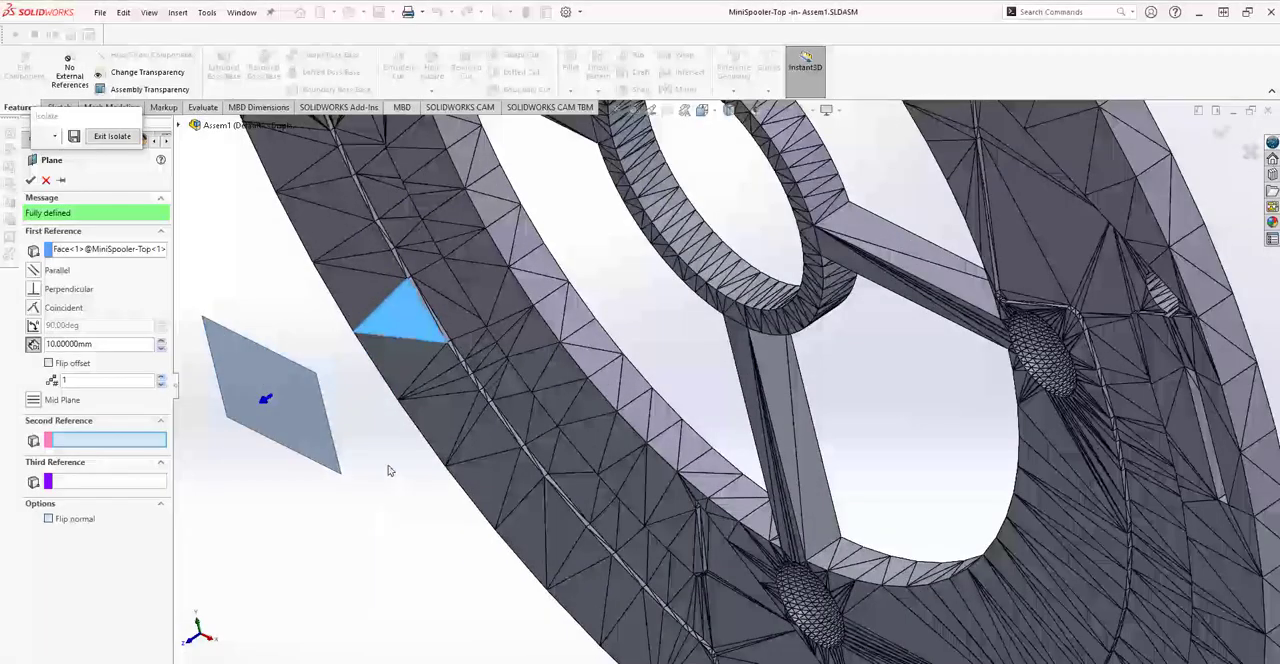
click(520, 448)
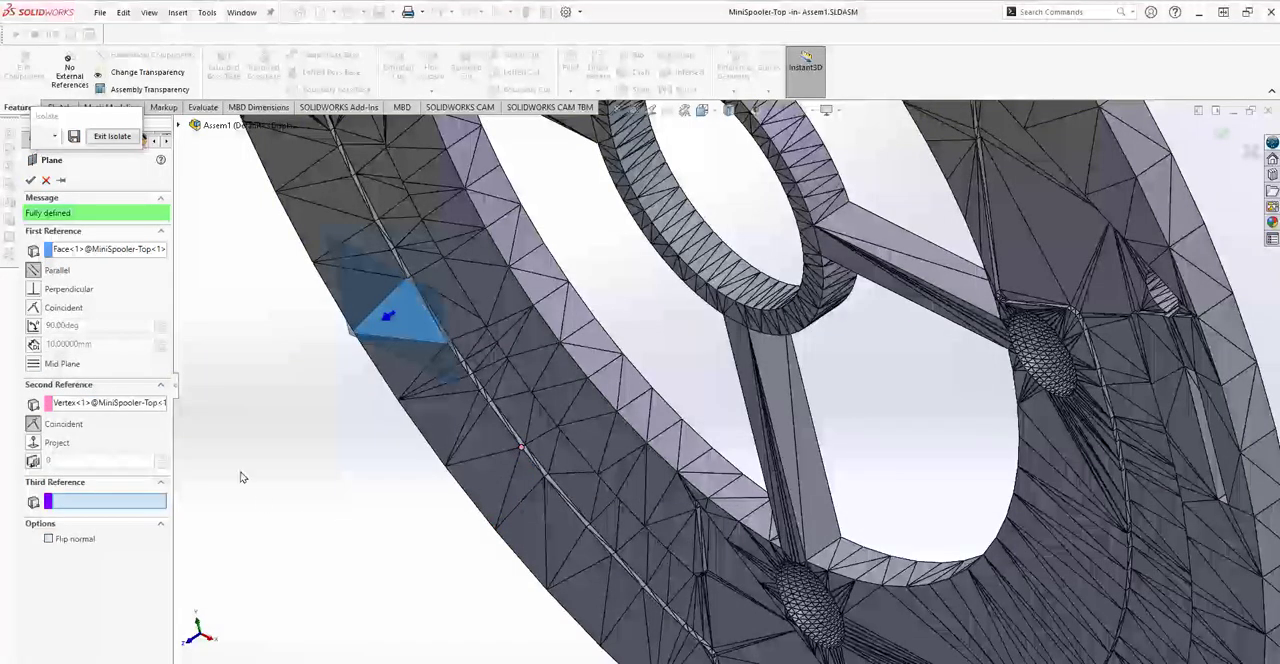
click(33, 180)
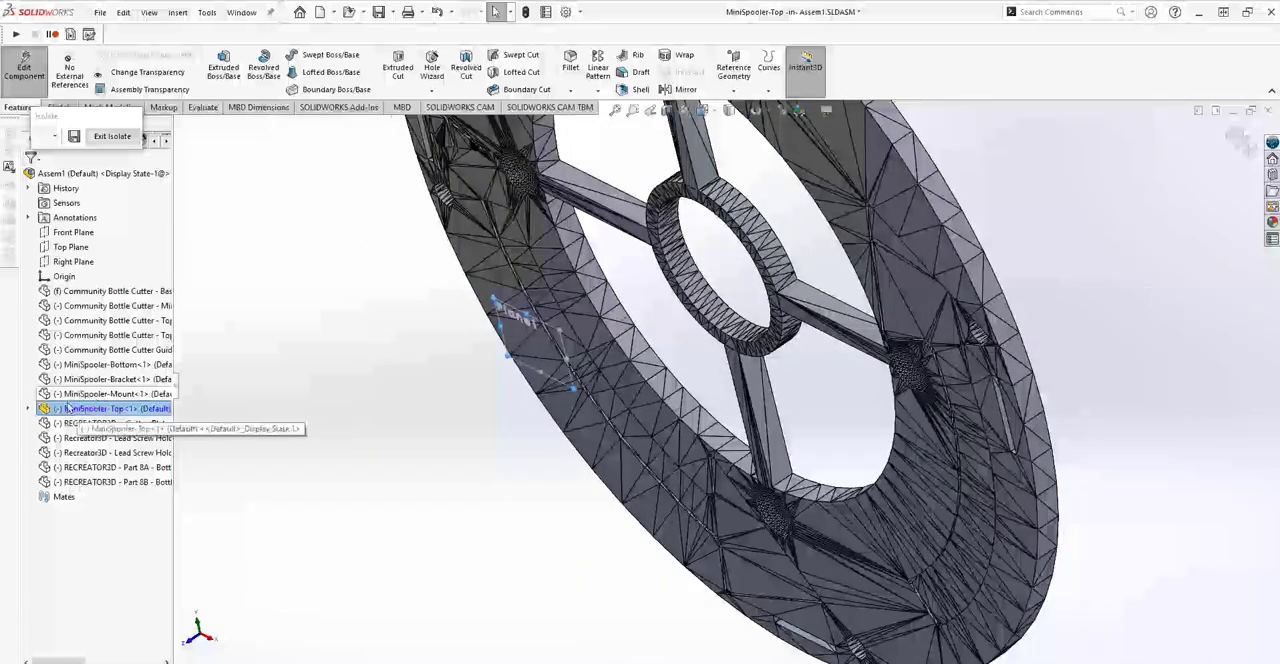
Start a sketch on the new plane and draw a circle of about 66.3 mm radius, centred beside the disc and overlapping it.
click(28, 408)
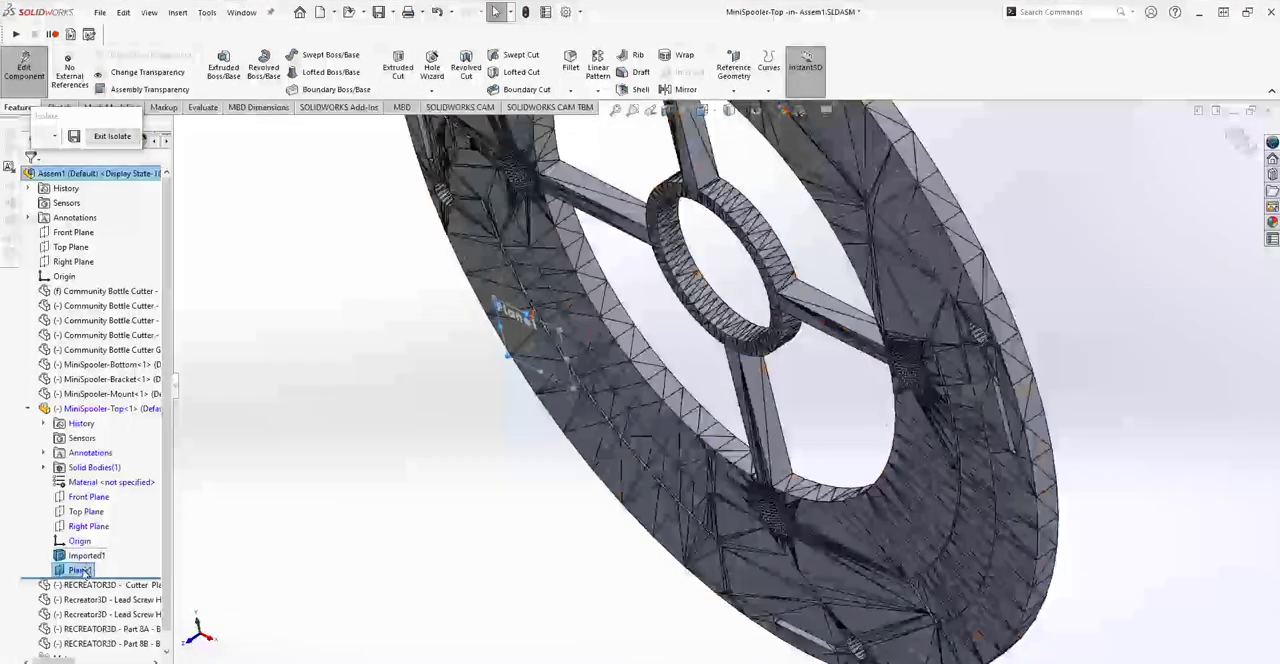
right_click(82, 571)
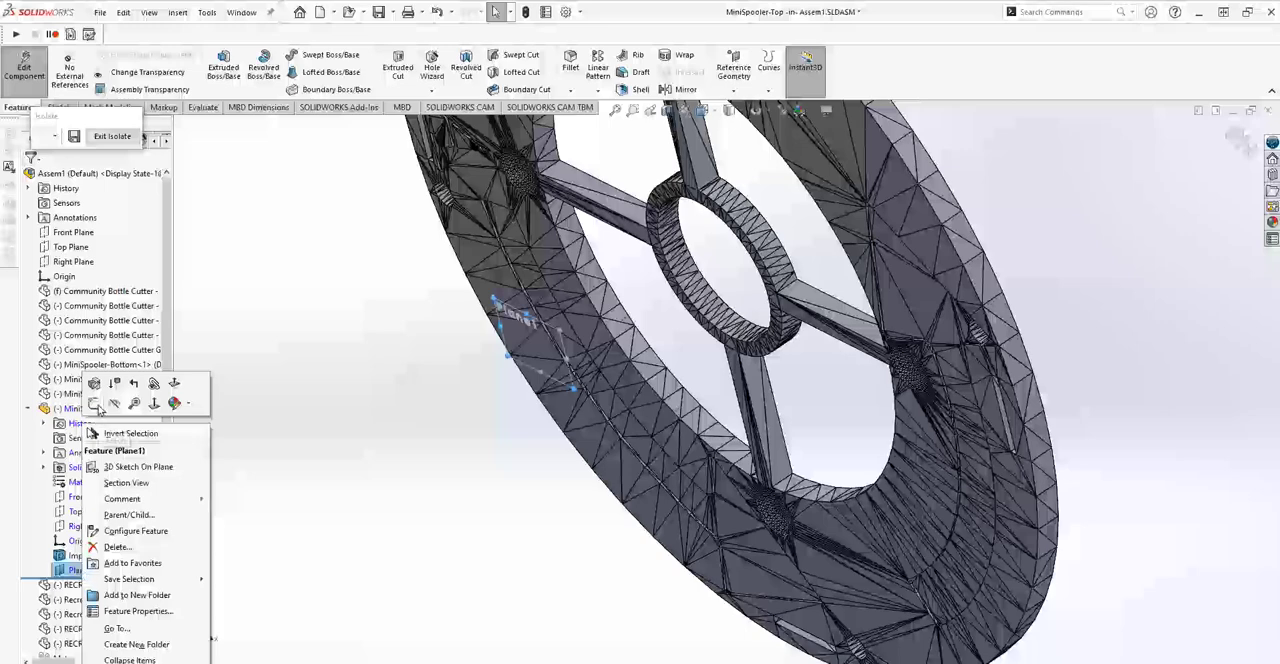
click(97, 403)
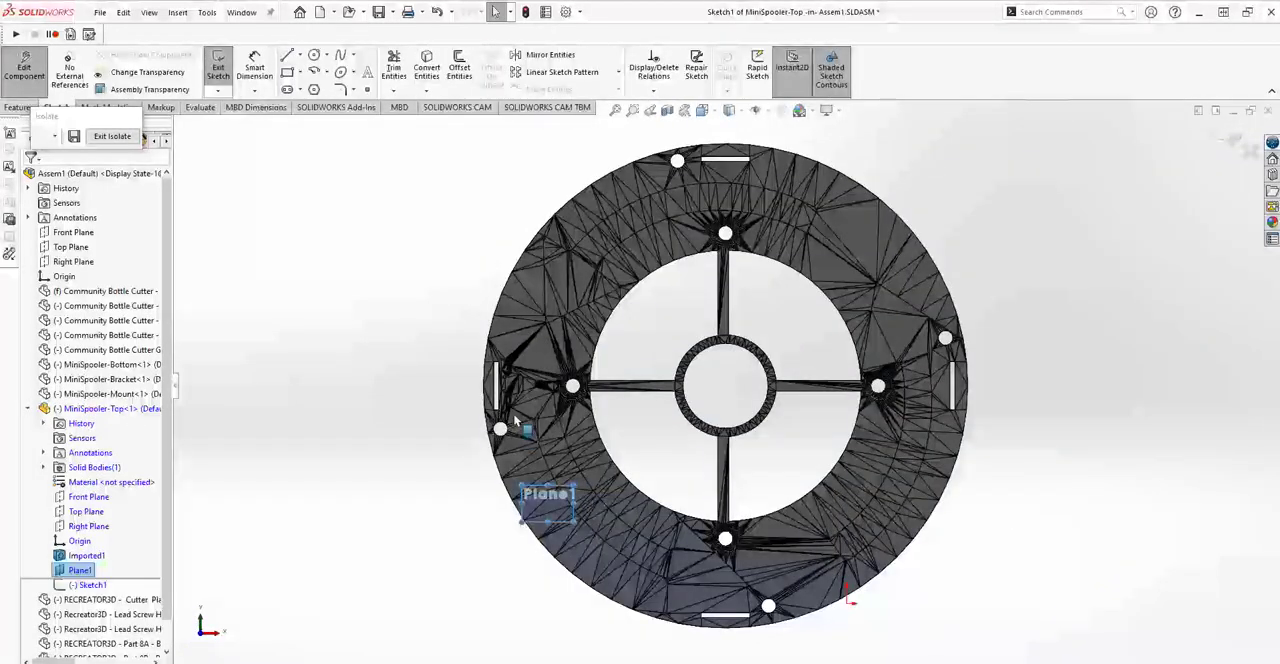
click(315, 57)
click(376, 348)
click(397, 466)
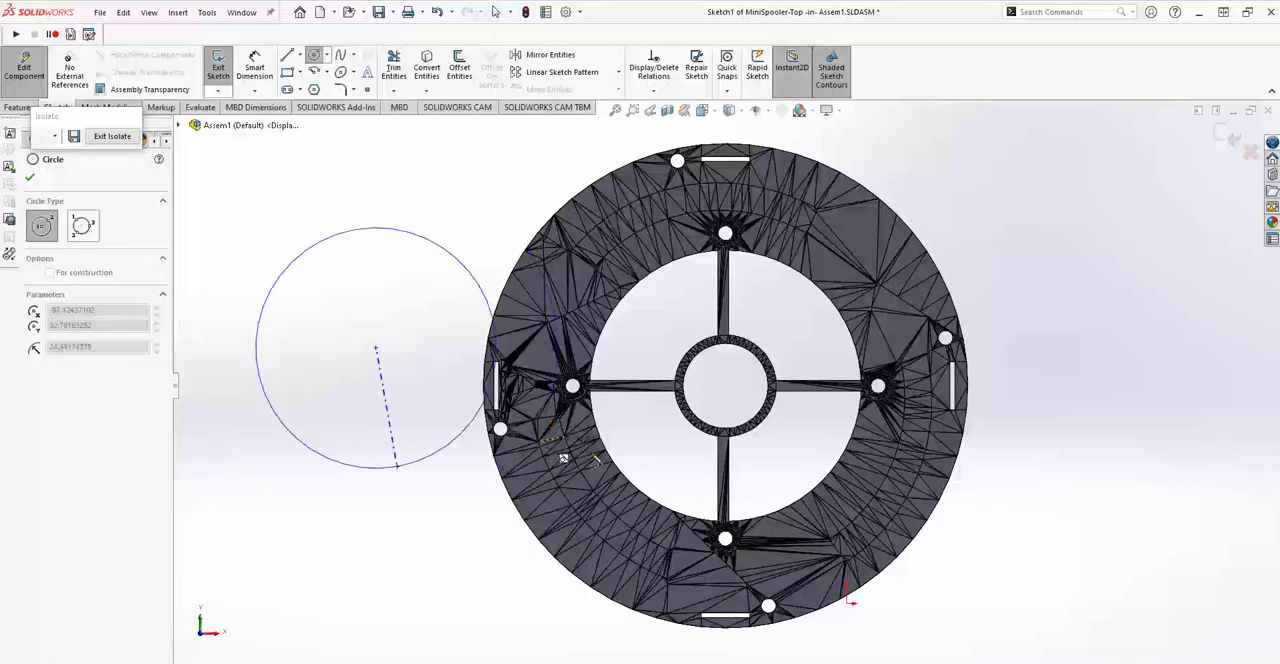
click(659, 507)
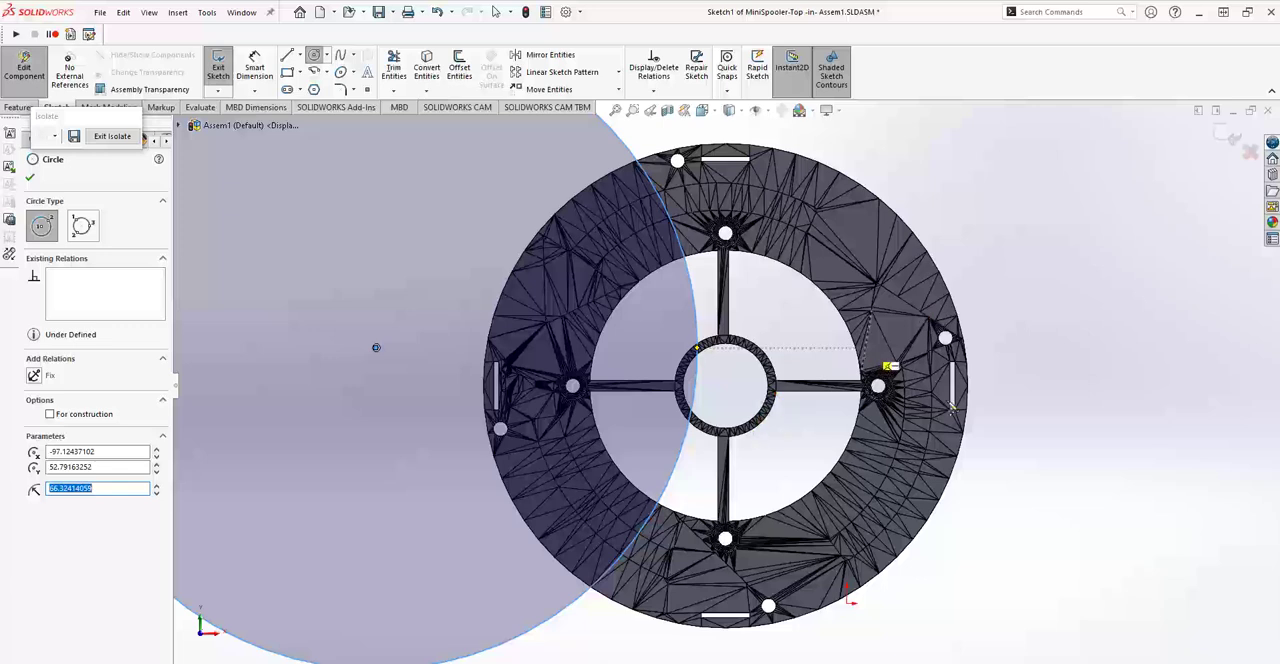
click(30, 177)
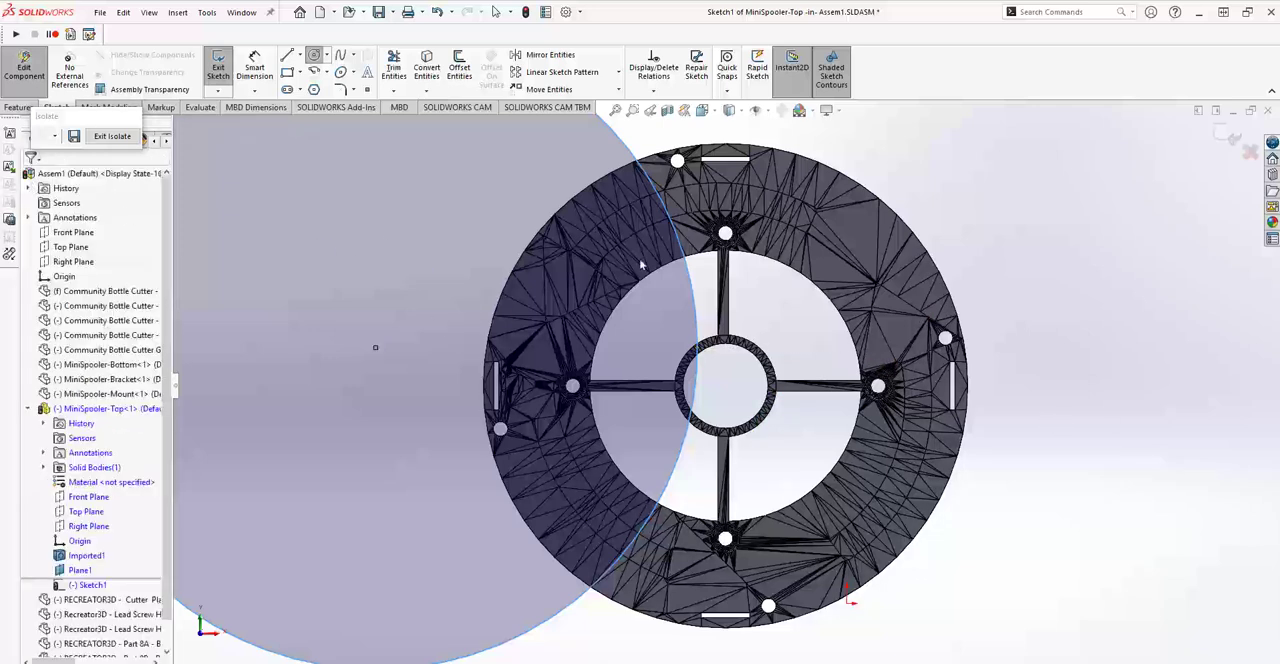
key(Escape)
Make the sketched circle coincident with a mesh vertex on the upper right of the disc's outer rim.
scroll(1091, 387, up, 4)
middle_drag(1043, 369, 979, 418)
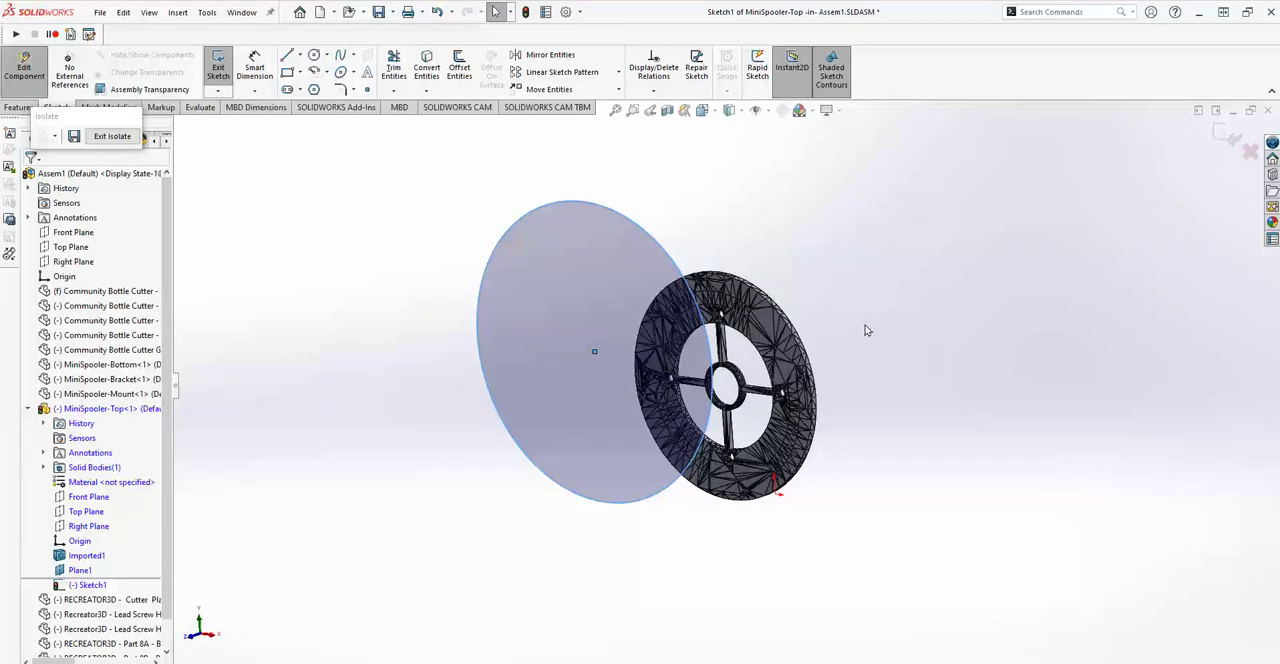
click(805, 207)
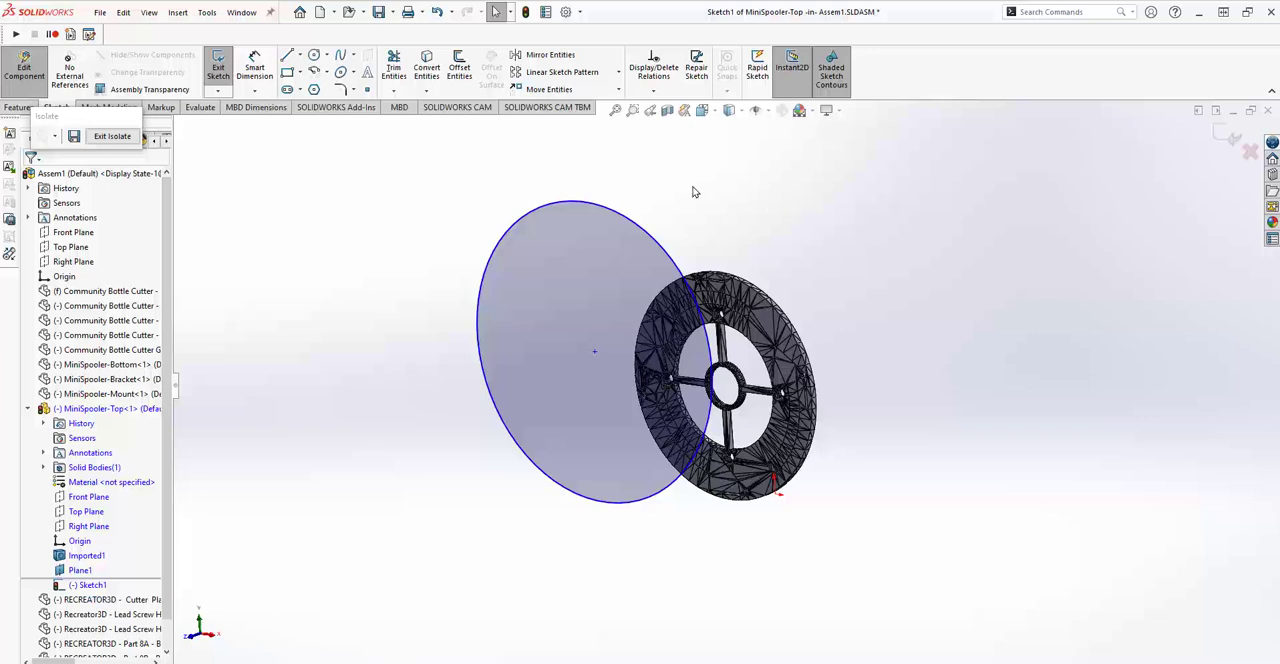
click(647, 231)
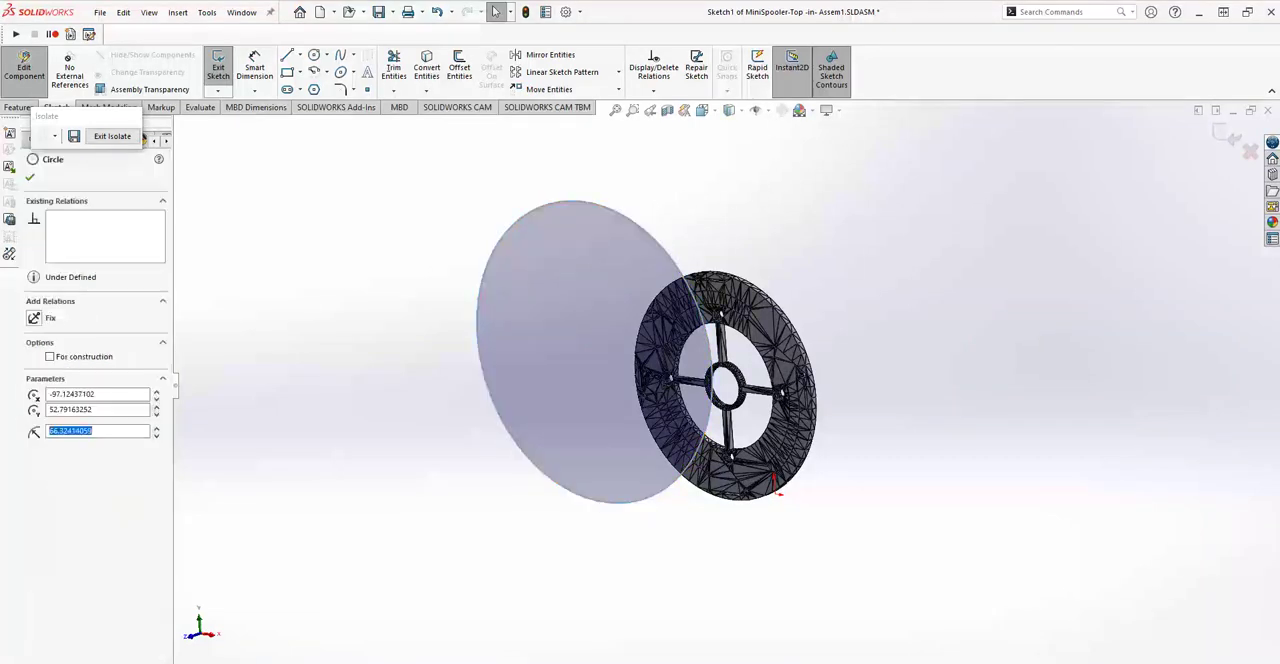
scroll(784, 290, down, 4)
scroll(779, 293, down, 3)
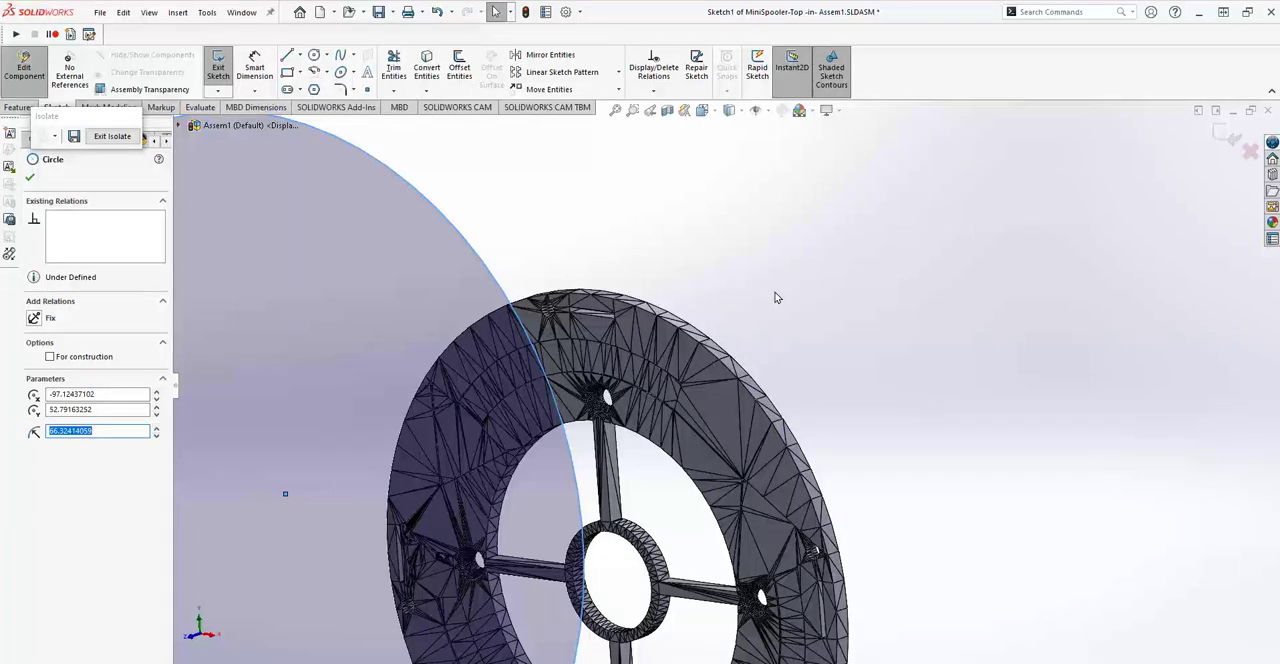
ctrl+click(718, 362)
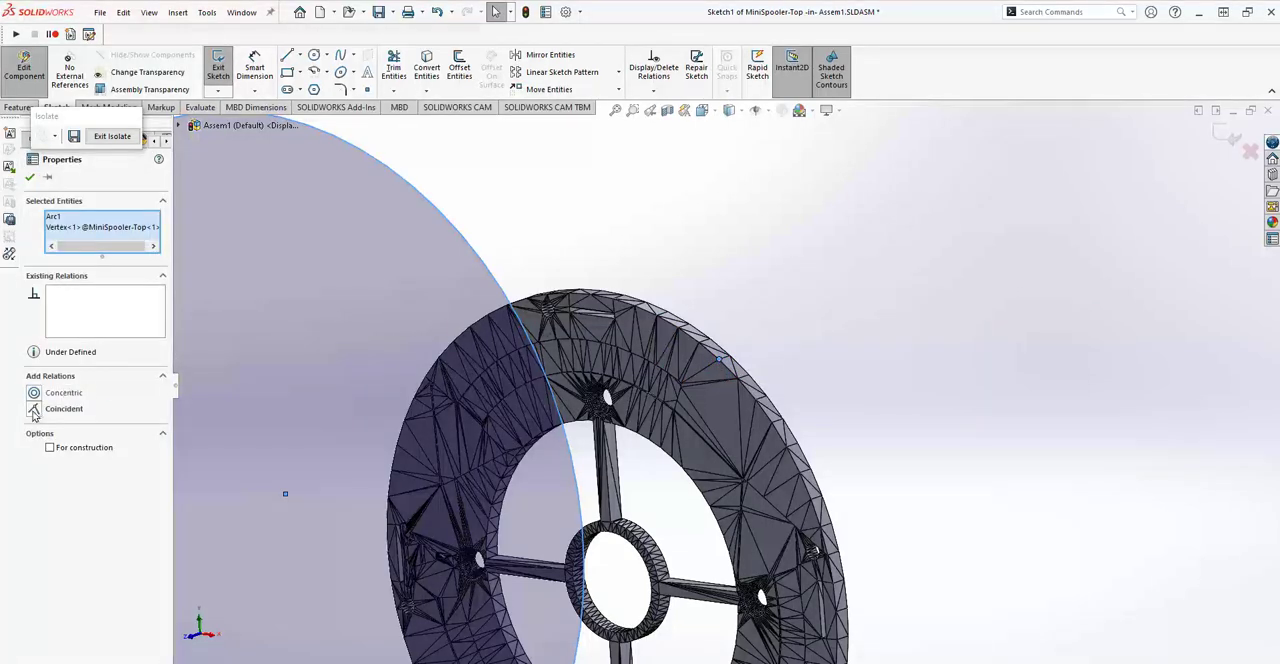
click(64, 408)
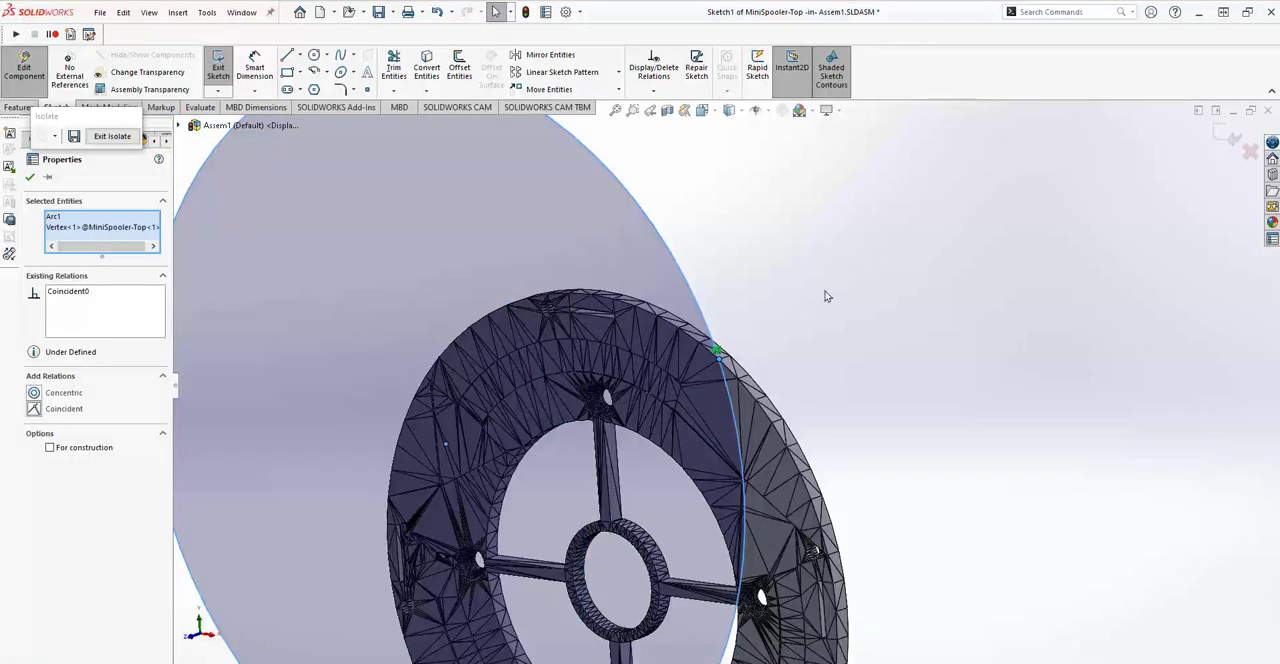
Add a coincident relation between the circle and a second rim vertex on the lower right of the disc.
scroll(858, 306, up, 4)
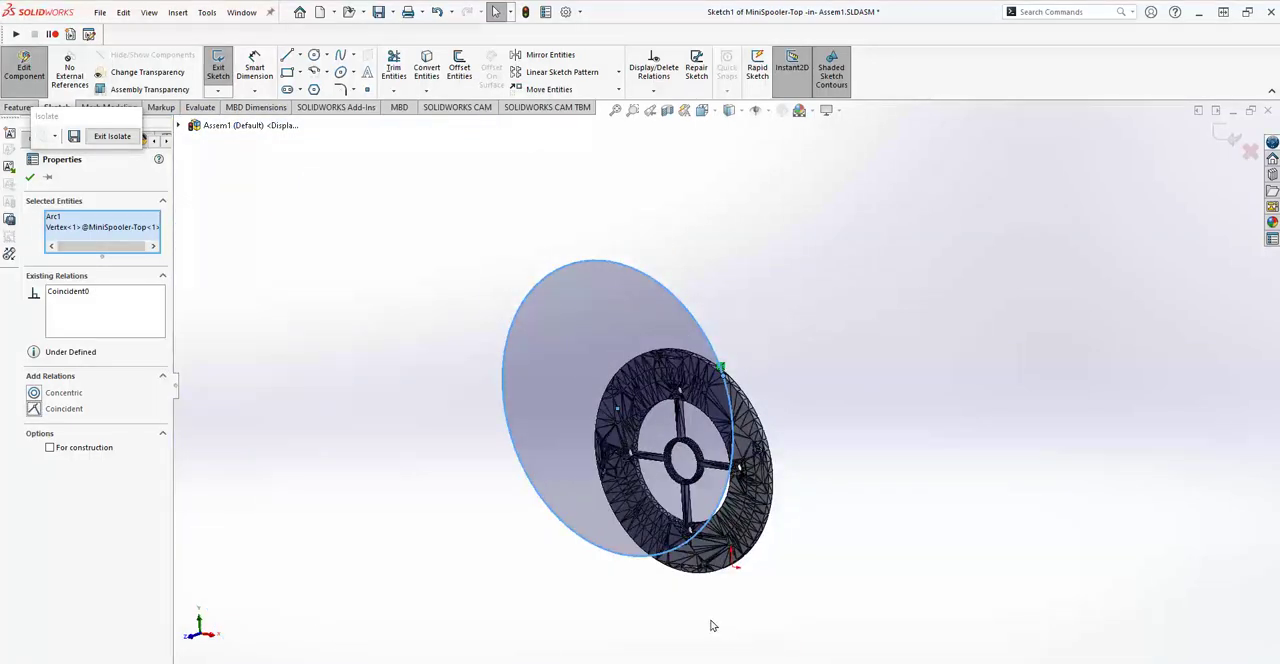
scroll(700, 620, down, 3)
click(335, 438)
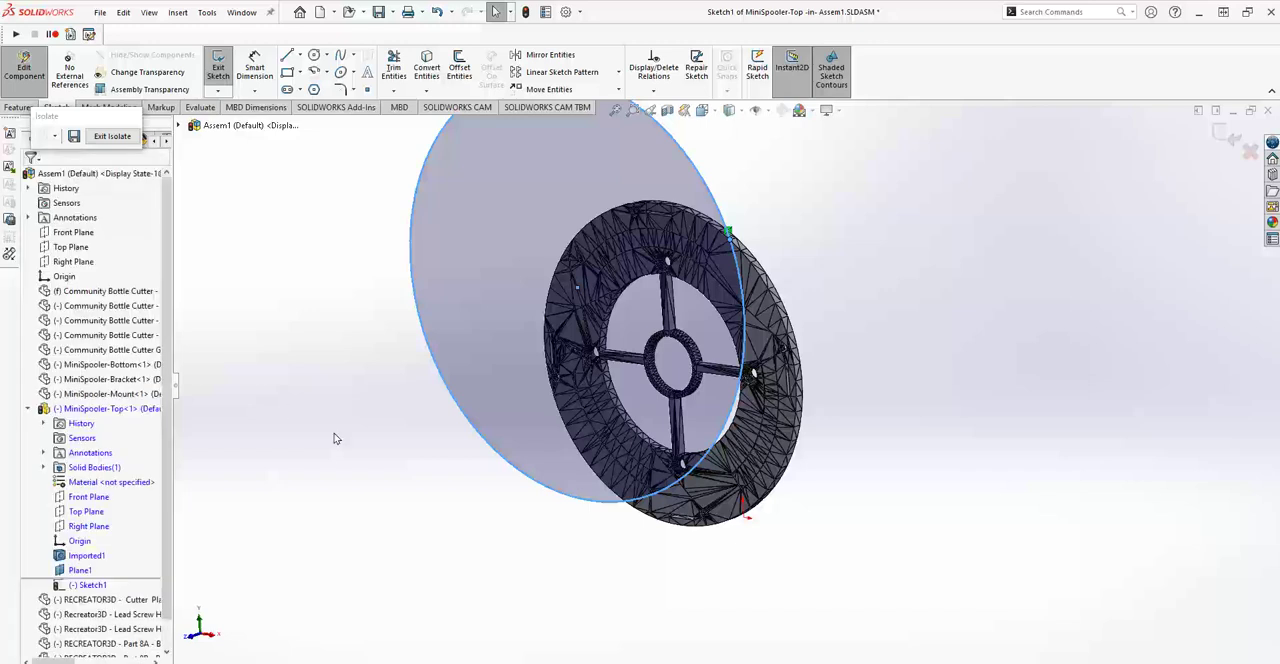
click(527, 500)
scroll(716, 556, down, 4)
middle_drag(876, 434, 854, 406)
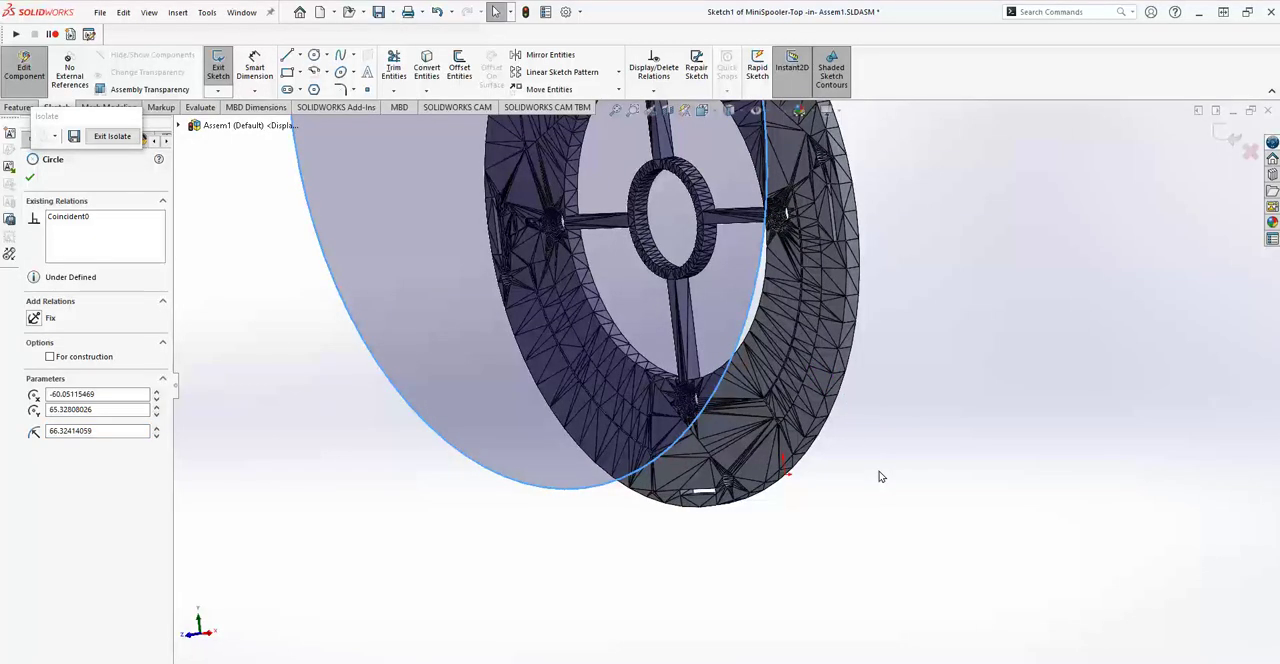
ctrl+click(817, 420)
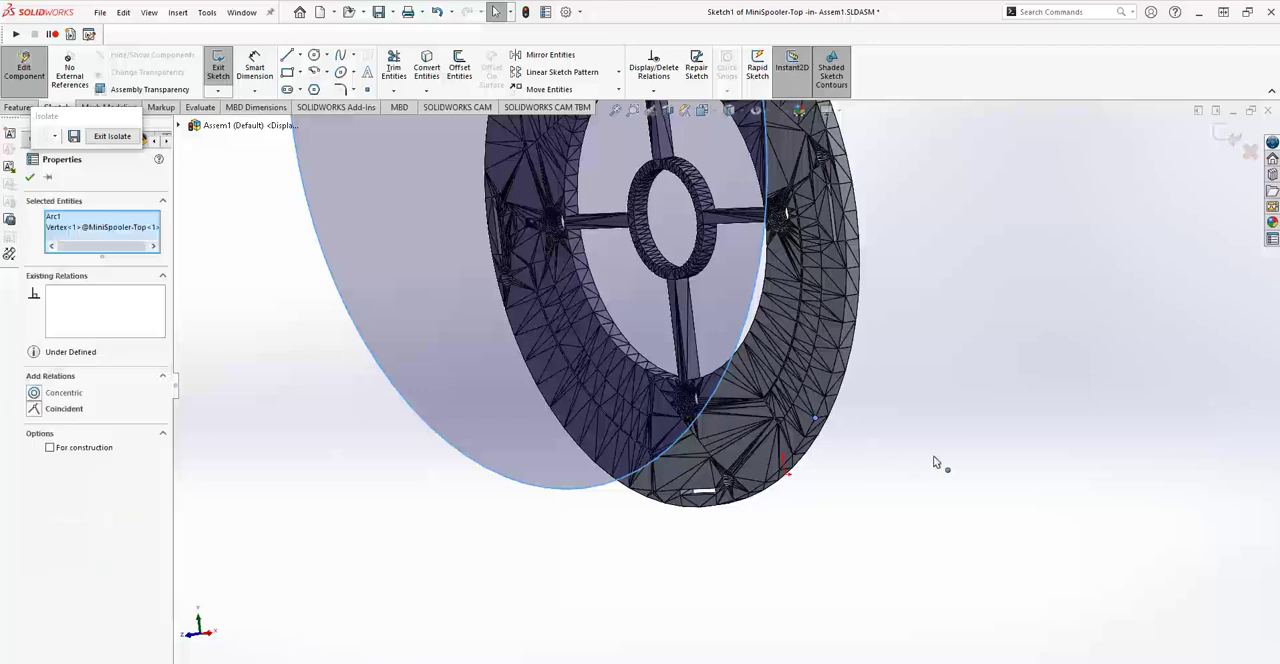
click(34, 408)
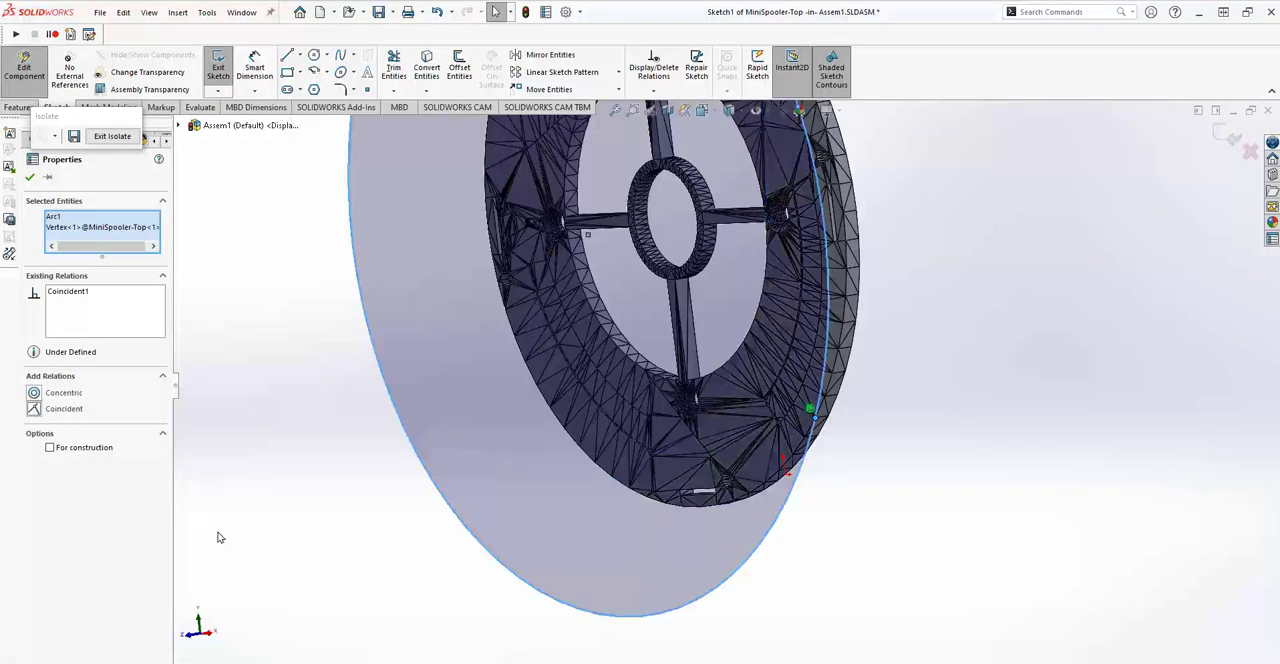
key(f)
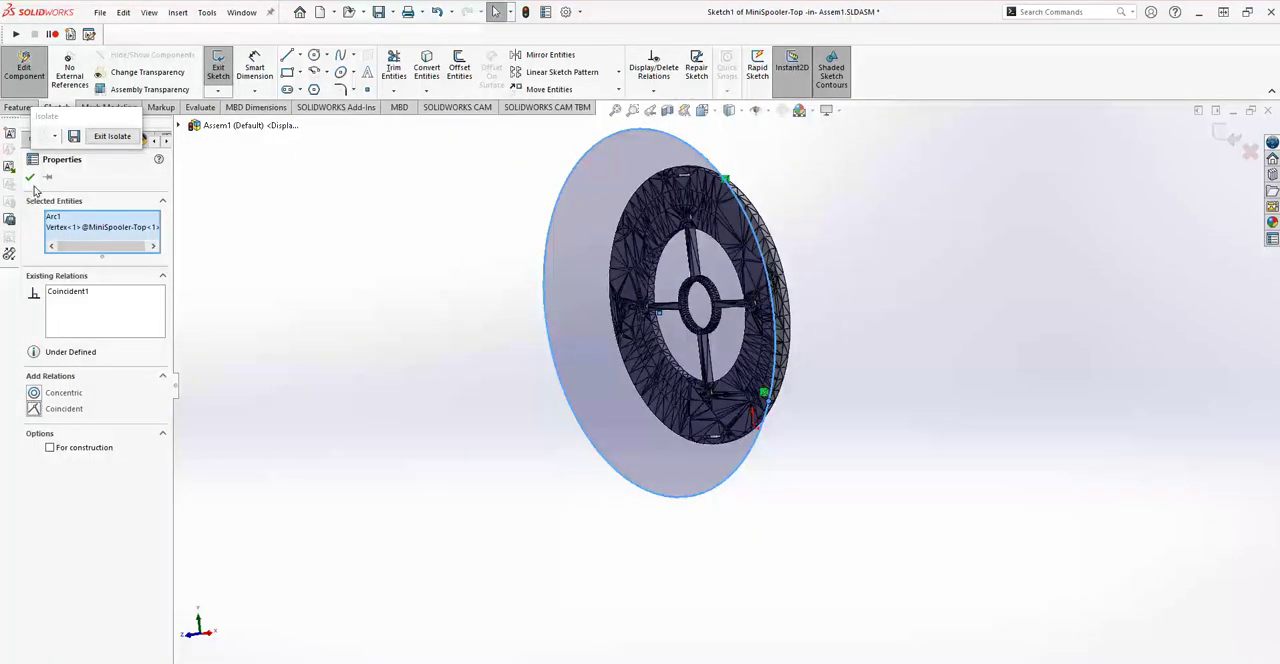
click(29, 177)
Fully define the circle by making it coincident with a third rim vertex on the left side of the disc.
middle_drag(340, 343, 403, 341)
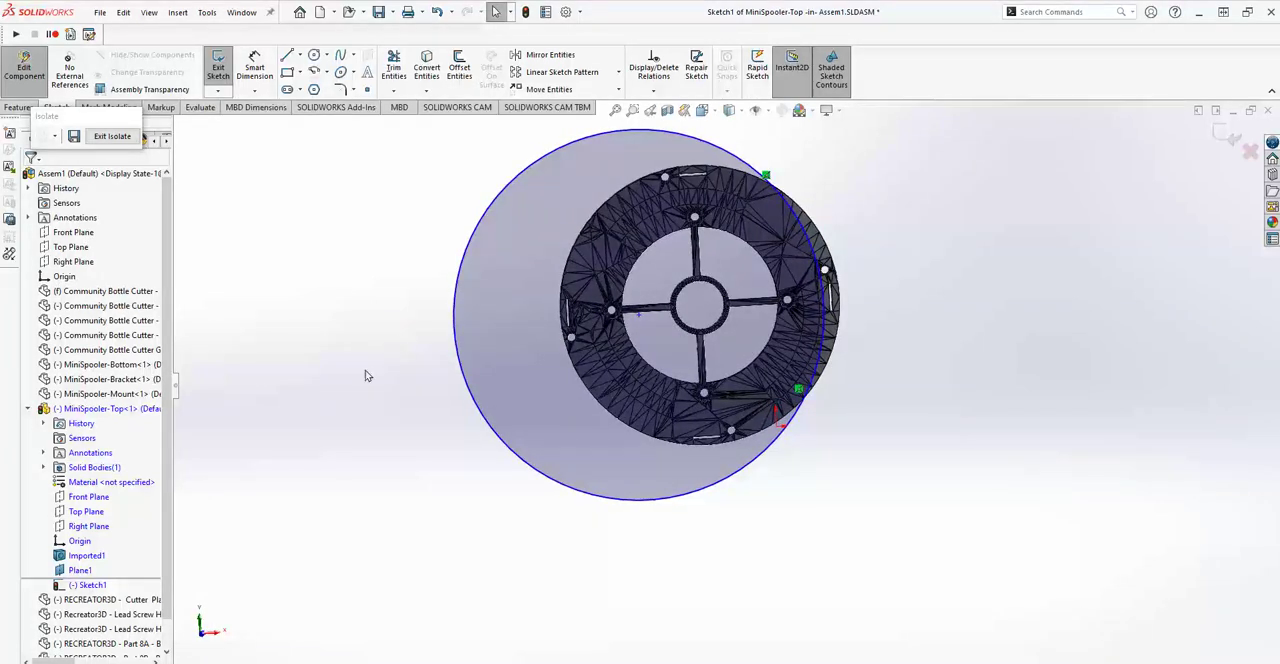
click(456, 330)
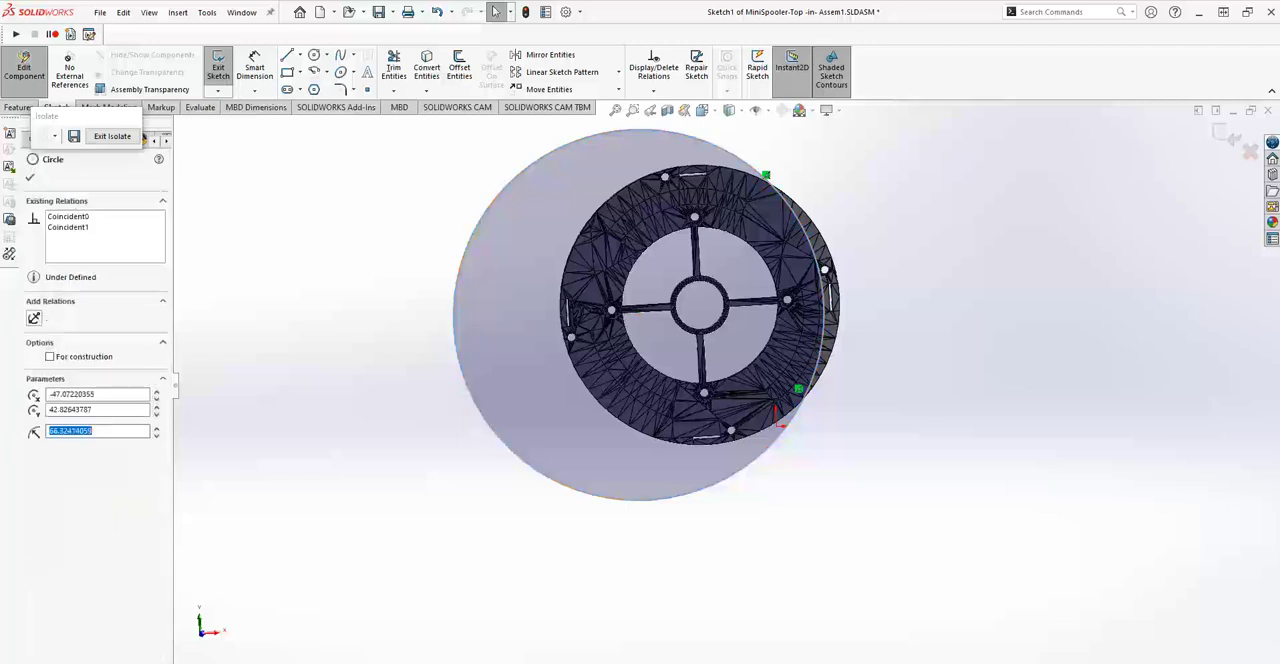
middle_drag(397, 357, 540, 371)
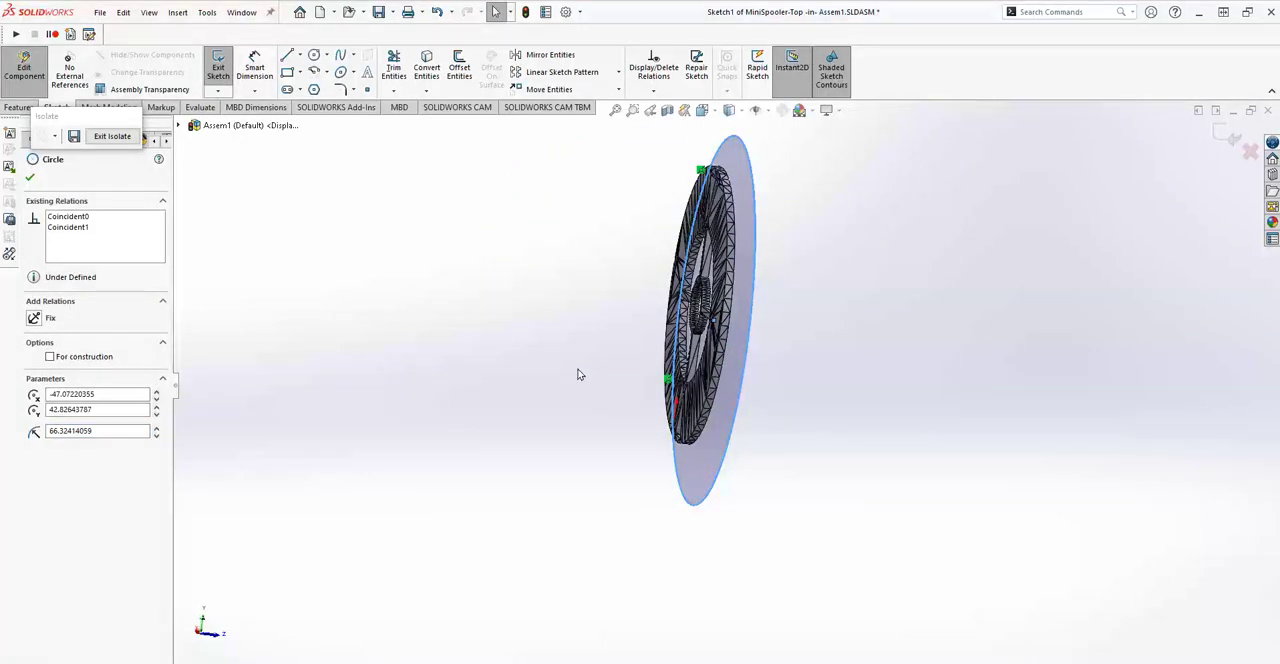
scroll(579, 372, down, 5)
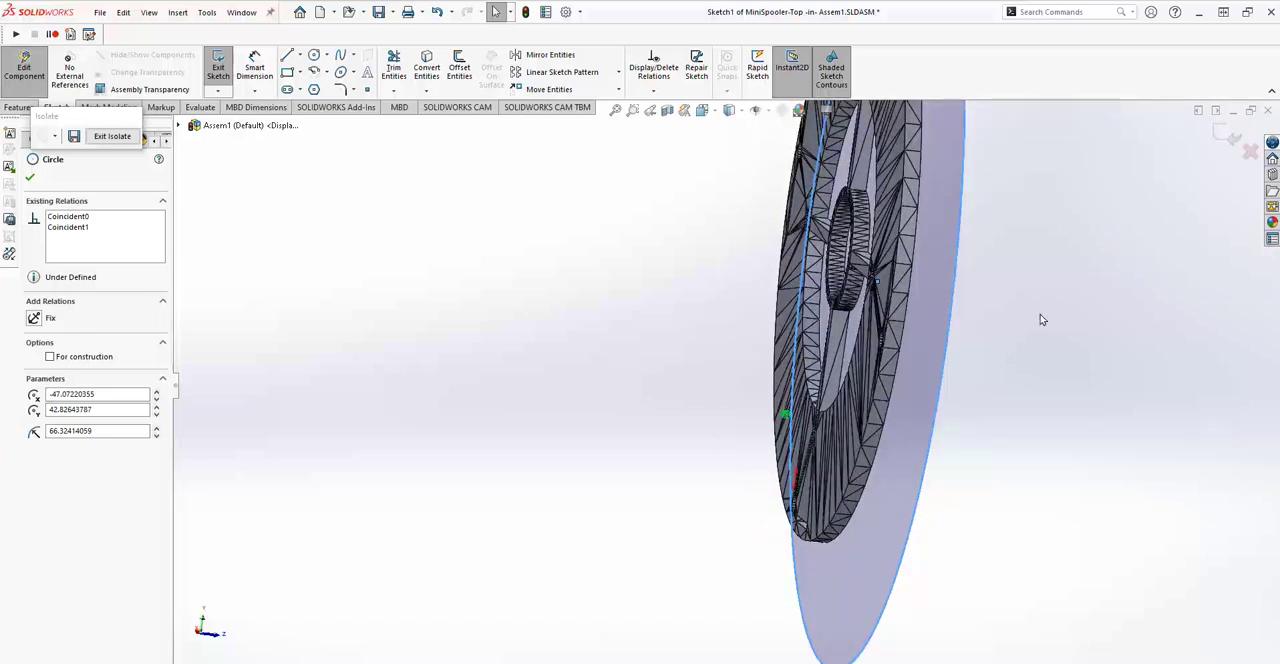
ctrl+click(908, 296)
click(33, 409)
key(ctrl+8)
middle_drag(294, 444, 343, 503)
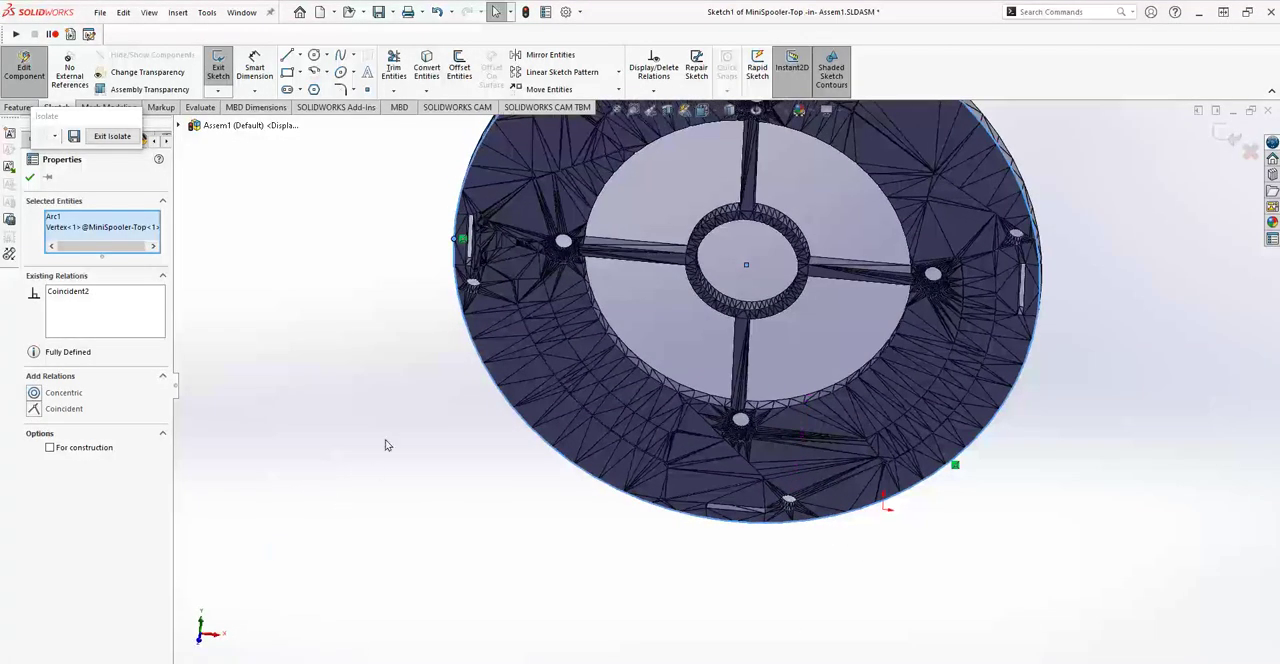
click(31, 179)
Check the circle's fit around the disc's outer rim from several angles and exit the sketch.
middle_drag(402, 472, 433, 417)
scroll(404, 483, up, 5)
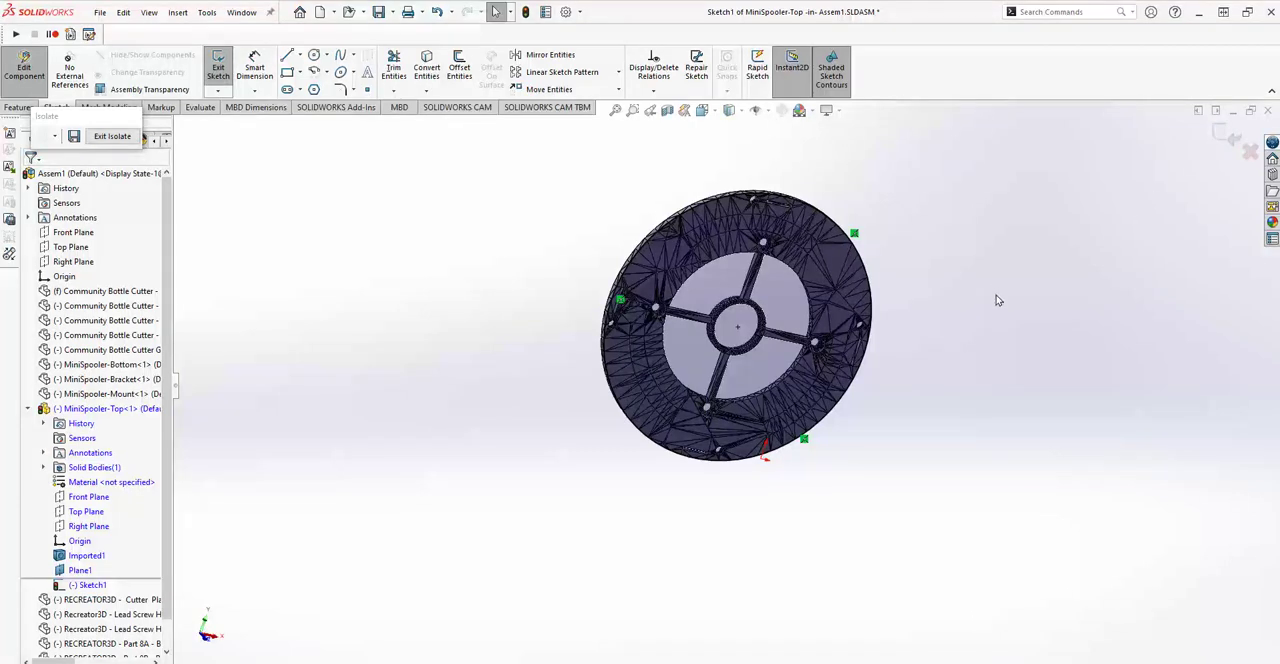
middle_drag(531, 420, 673, 477)
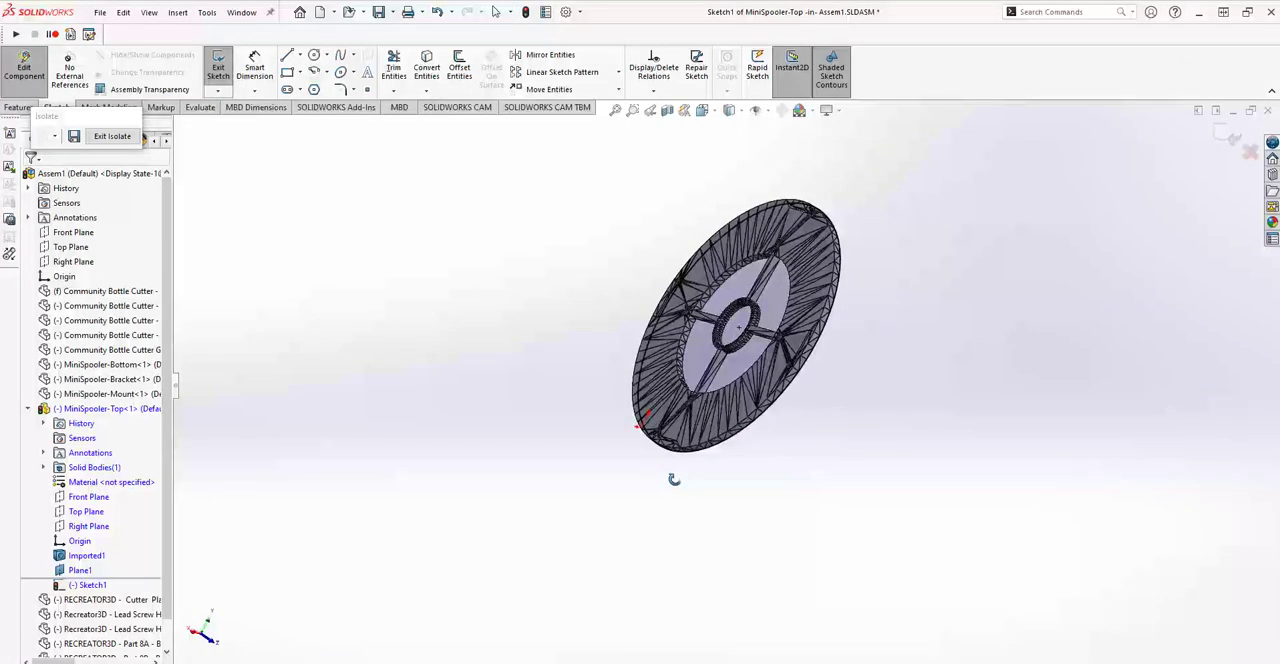
middle_drag(833, 433, 678, 408)
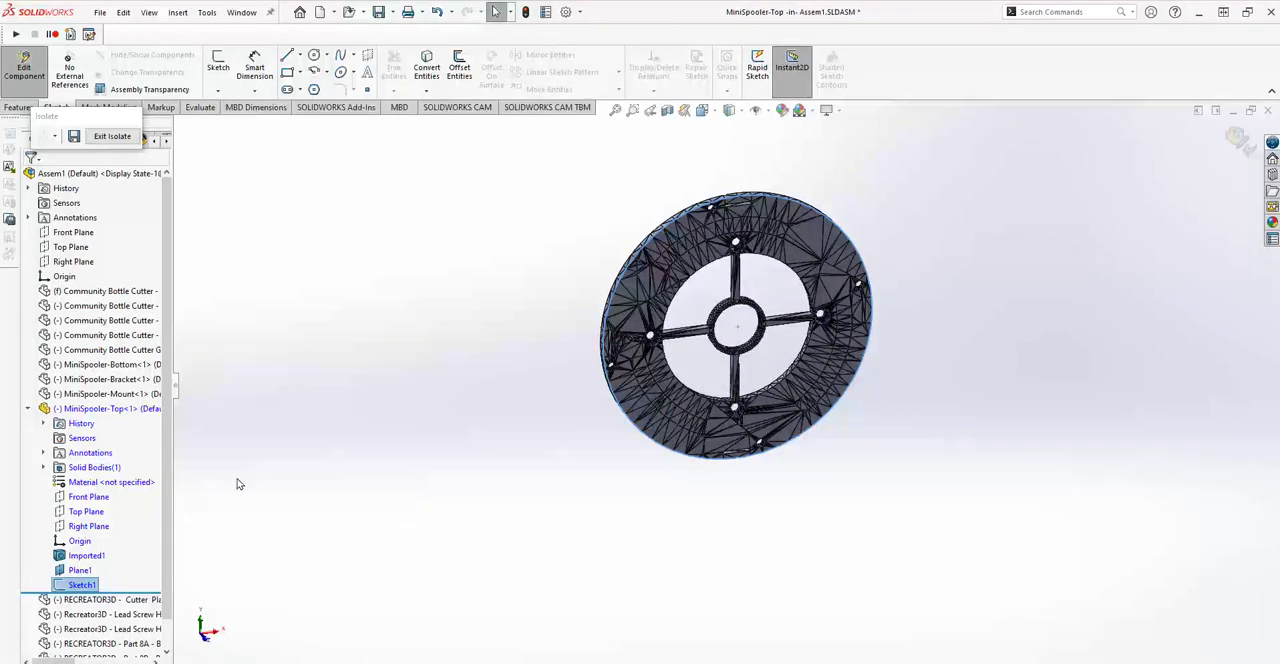
Finish editing MiniSpooler-Top in context and return to the full assembly.
click(1234, 139)
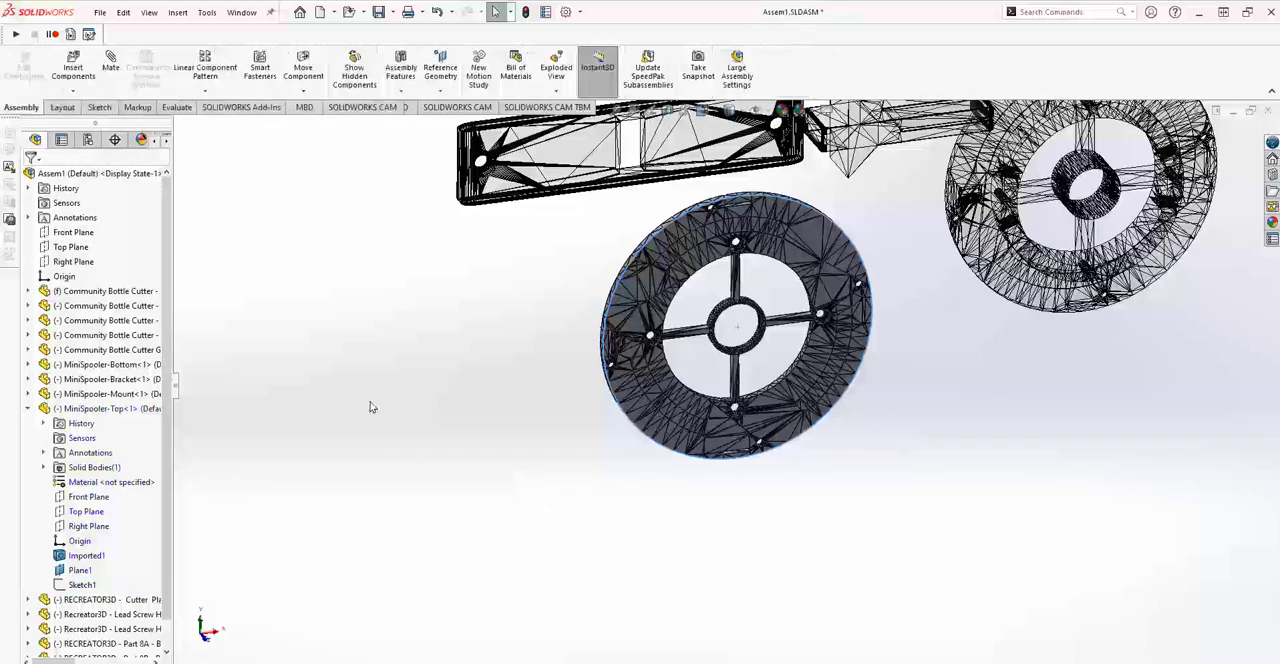
scroll(411, 431, up, 1)
scroll(409, 431, up, 1)
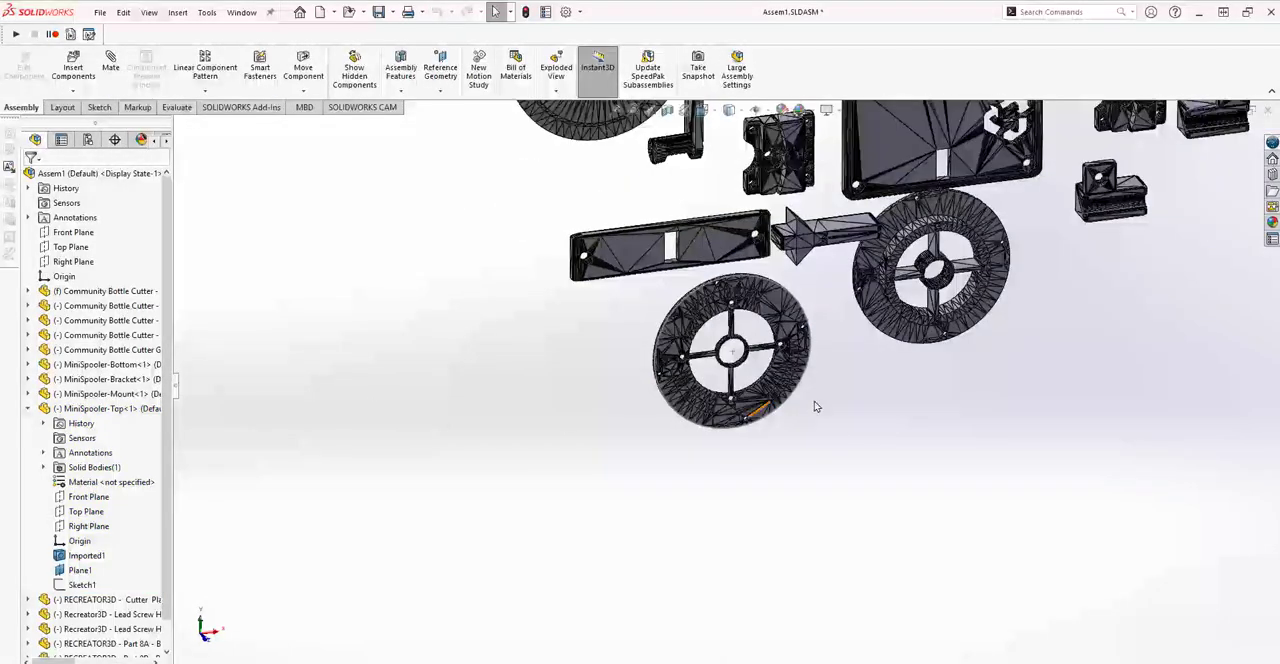
scroll(985, 348, down, 4)
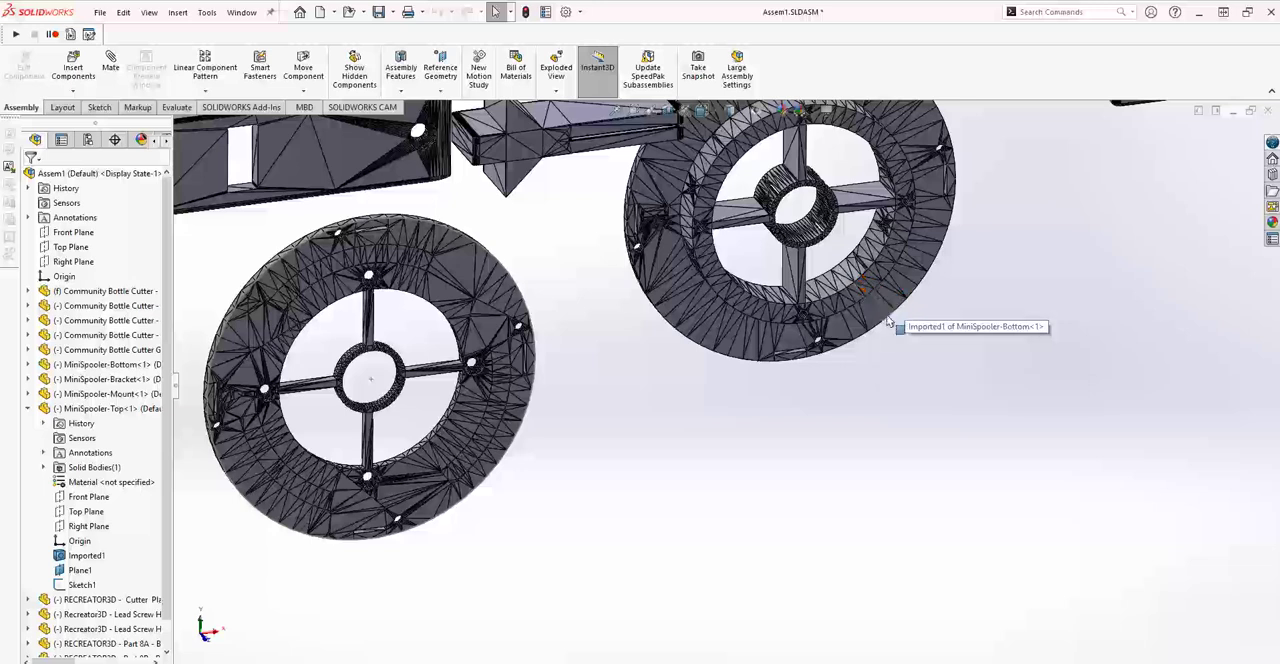
Edit the MiniSpooler-Bottom component within the assembly and isolate it from the other parts.
click(828, 316)
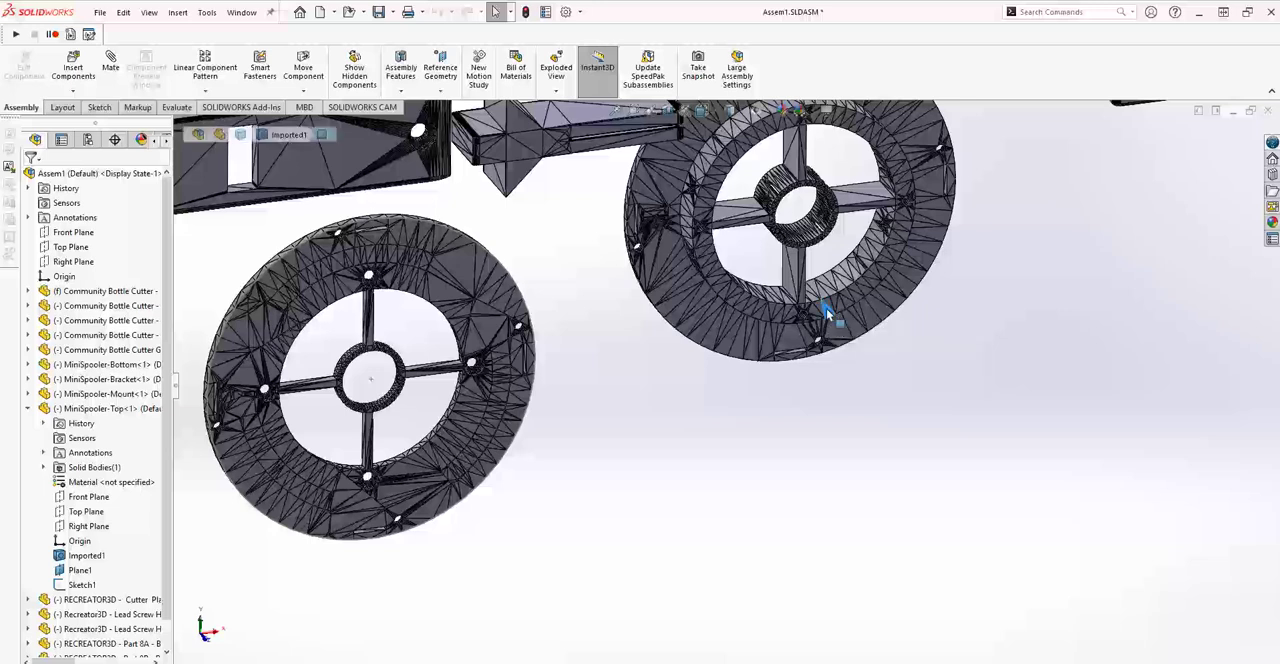
right_click(117, 370)
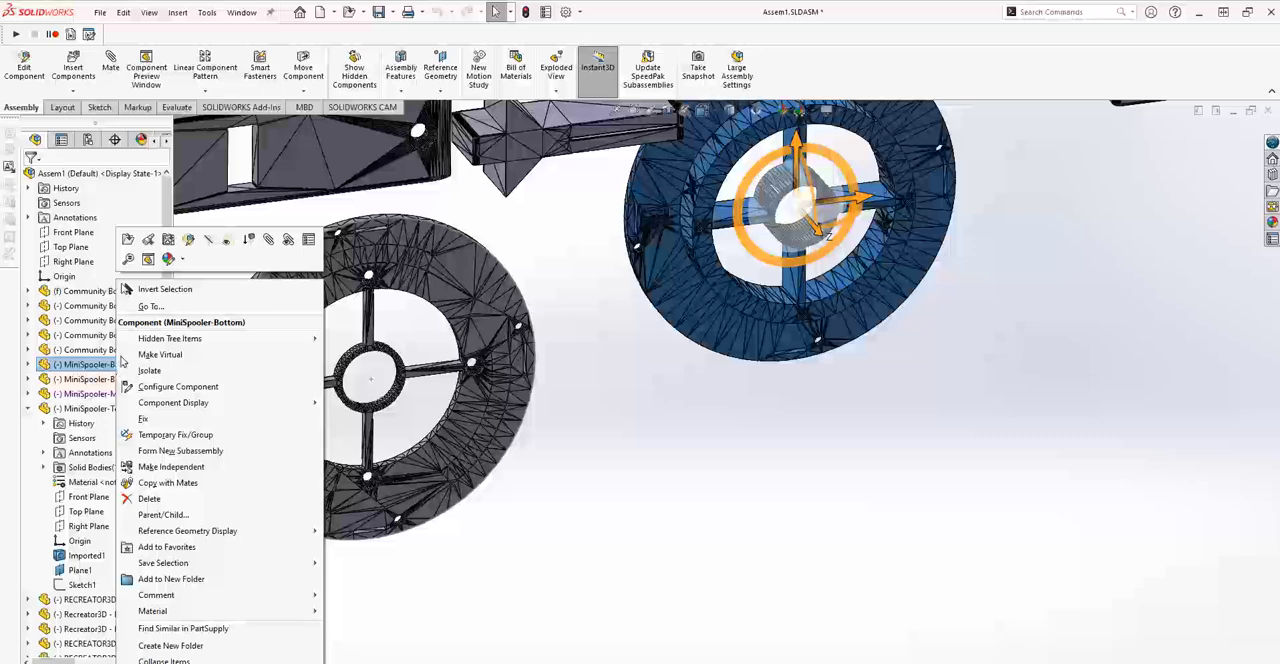
click(188, 240)
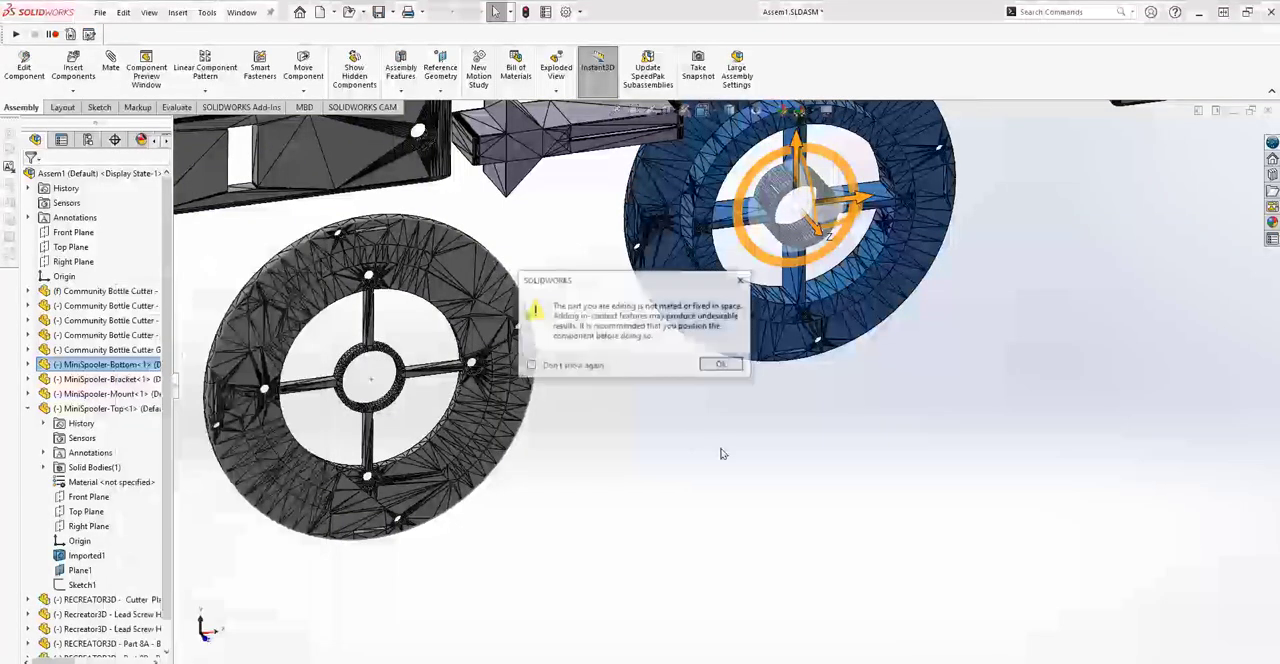
click(722, 364)
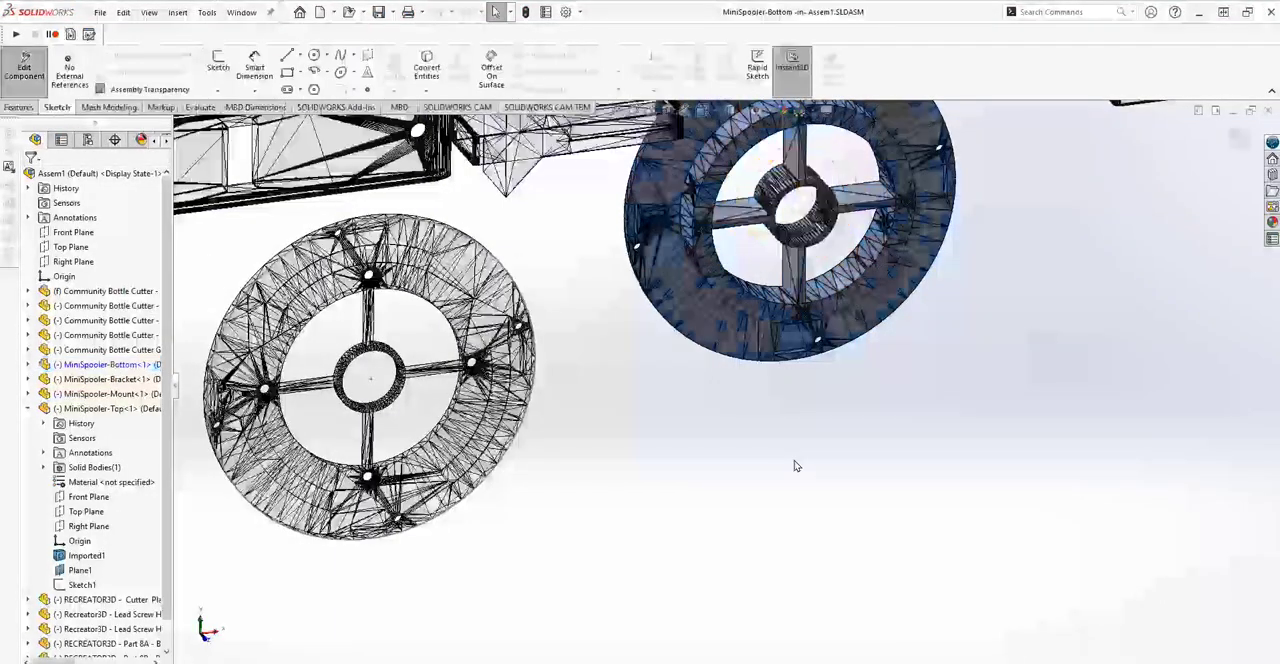
right_click(120, 366)
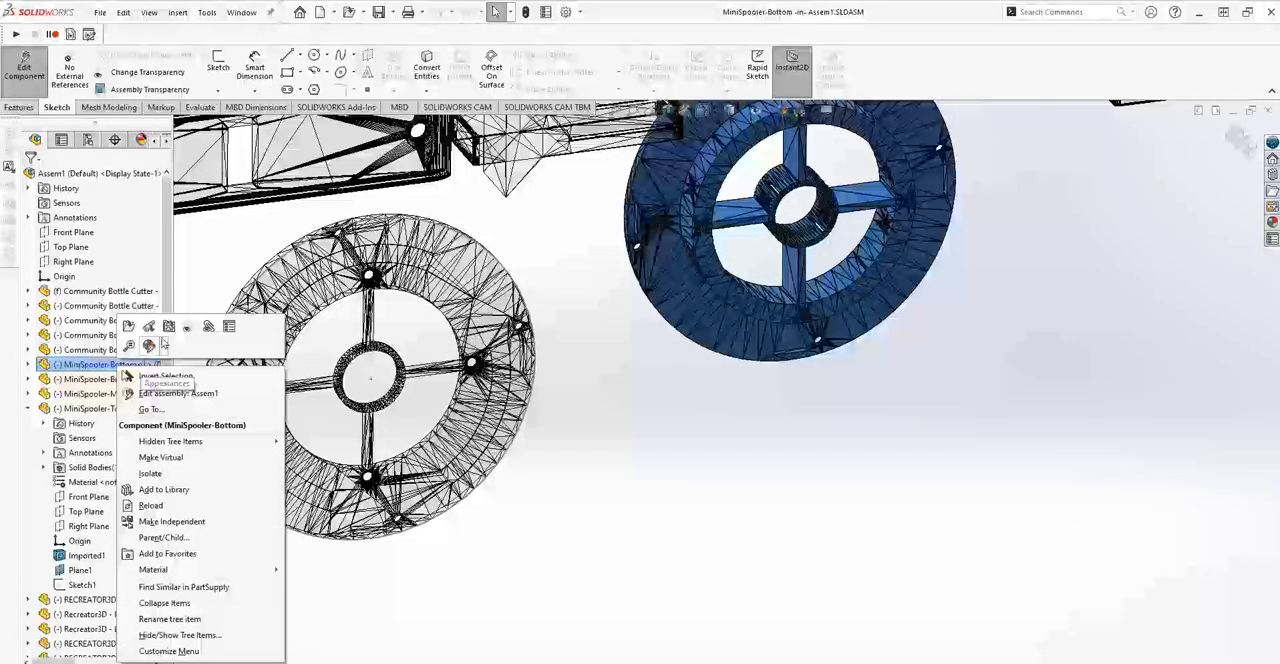
click(153, 477)
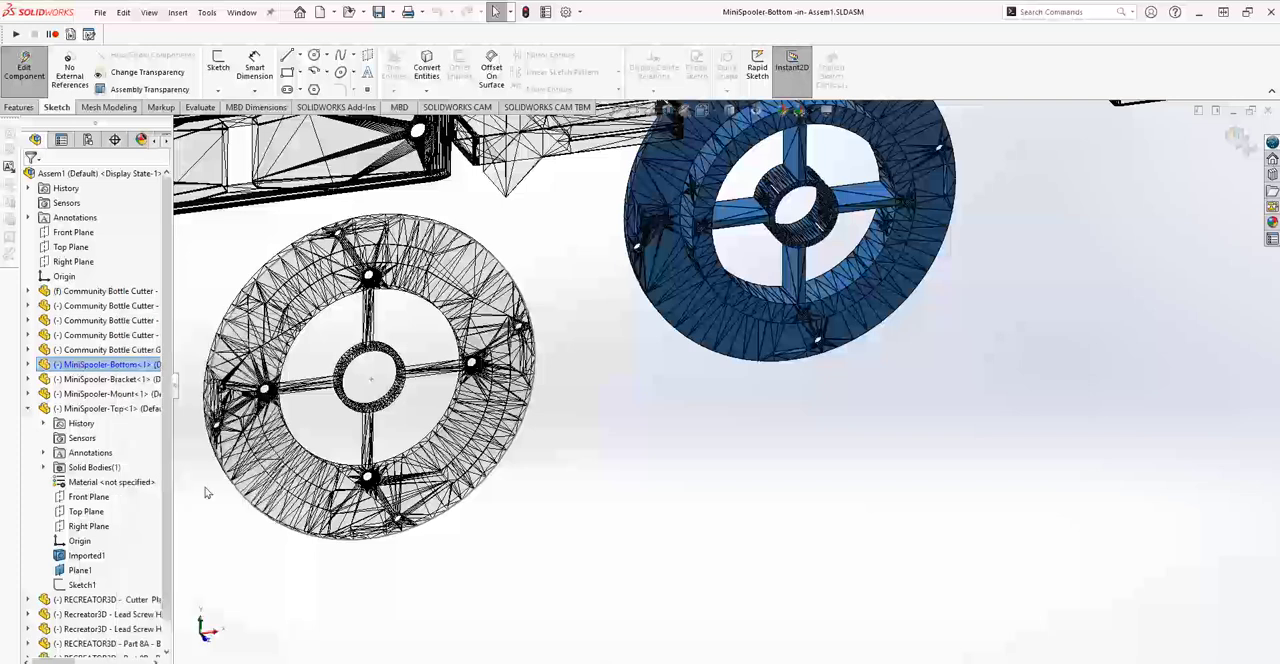
scroll(727, 360, down, 2)
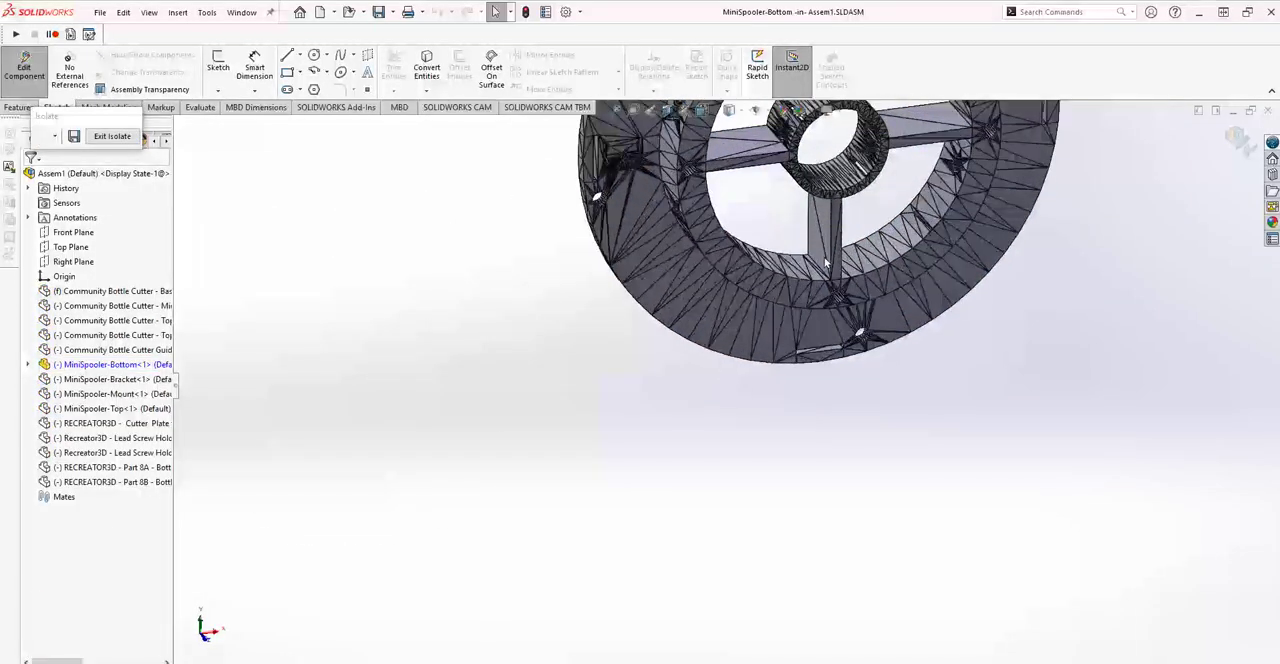
Create a reference plane parallel to a facet on MiniSpooler-Bottom's flat inner ring and coincident with a neighbouring vertex on the ring's inner edge.
click(775, 298)
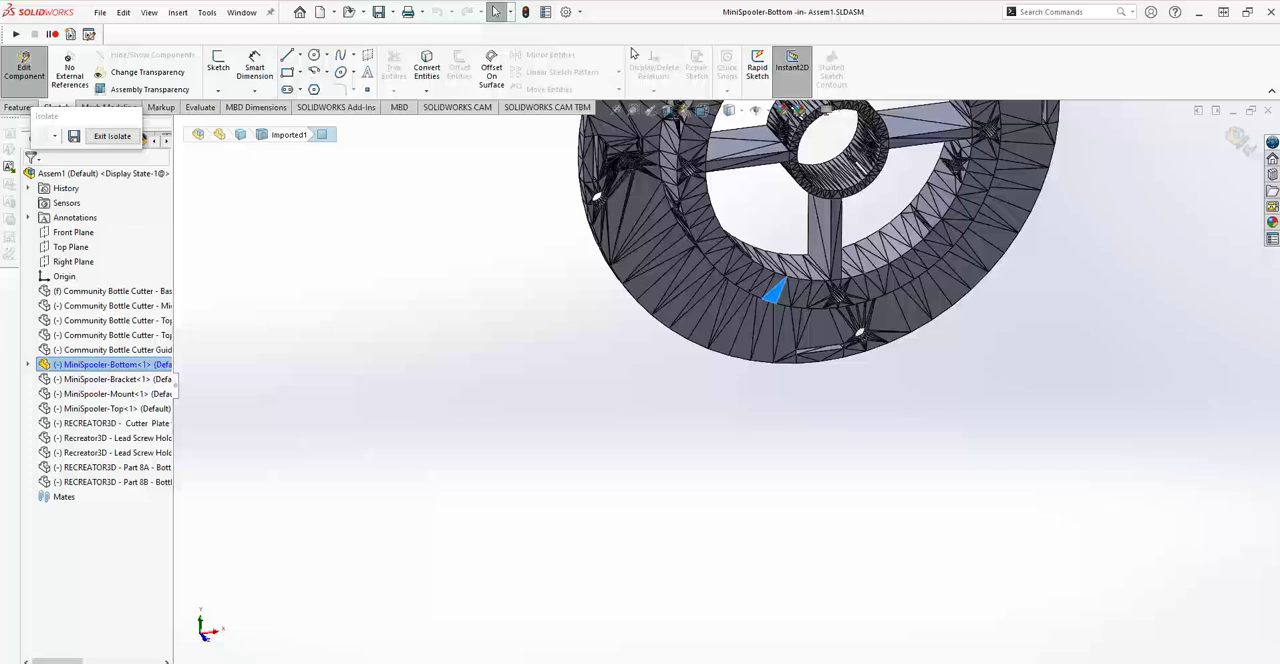
click(17, 107)
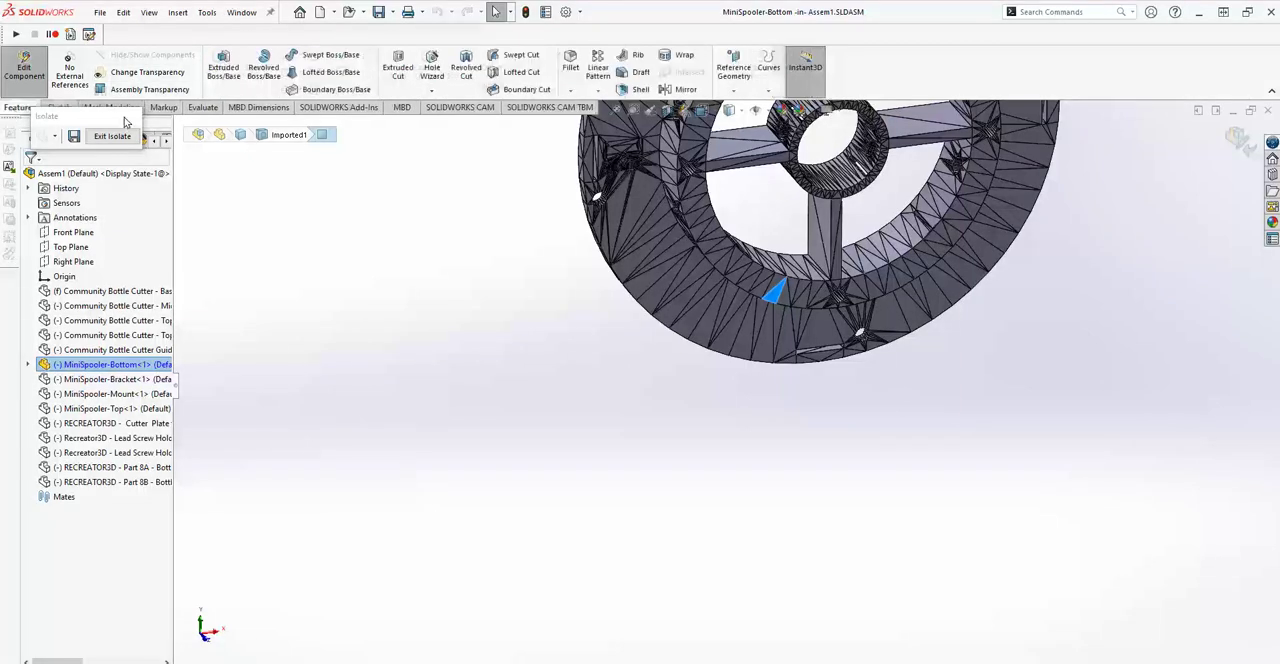
click(734, 91)
click(760, 108)
middle_drag(820, 491, 879, 509)
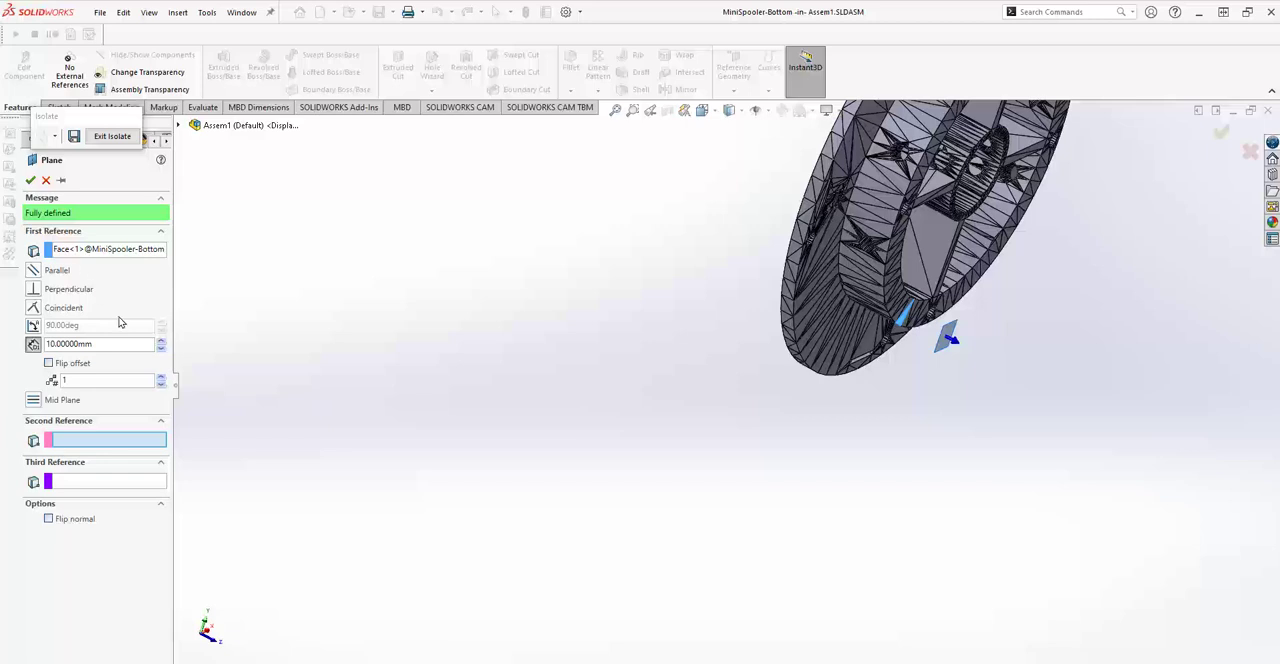
scroll(864, 336, down, 5)
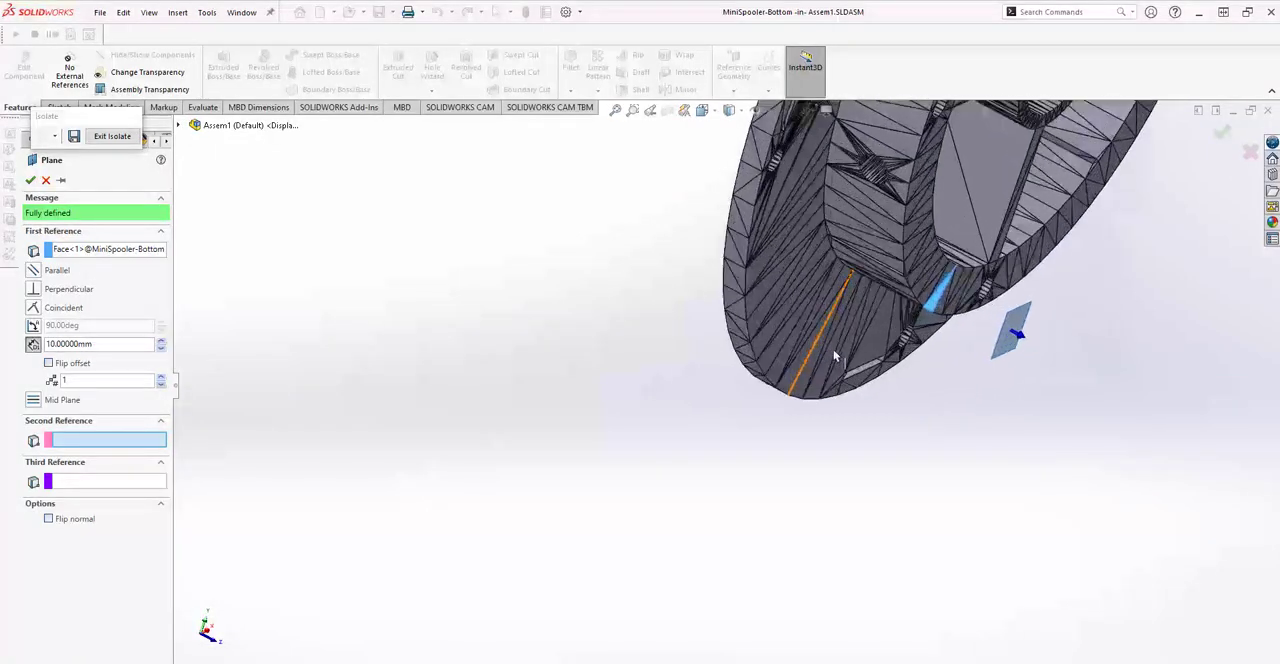
scroll(1005, 415, down, 5)
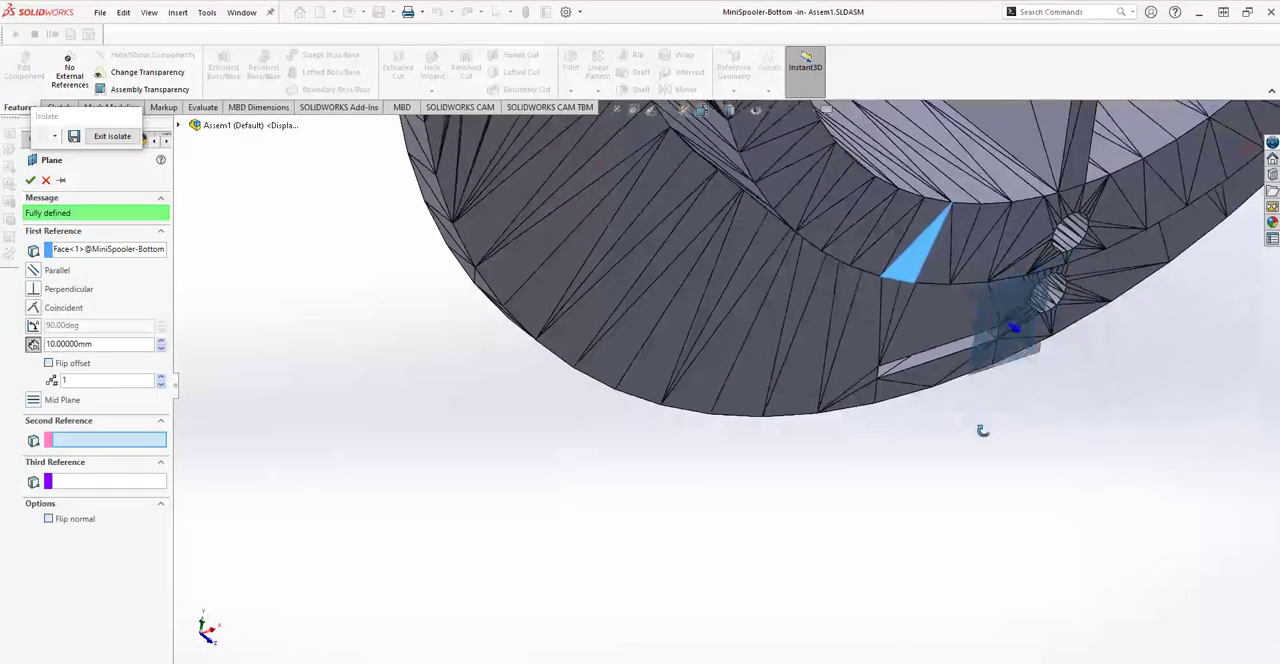
click(981, 207)
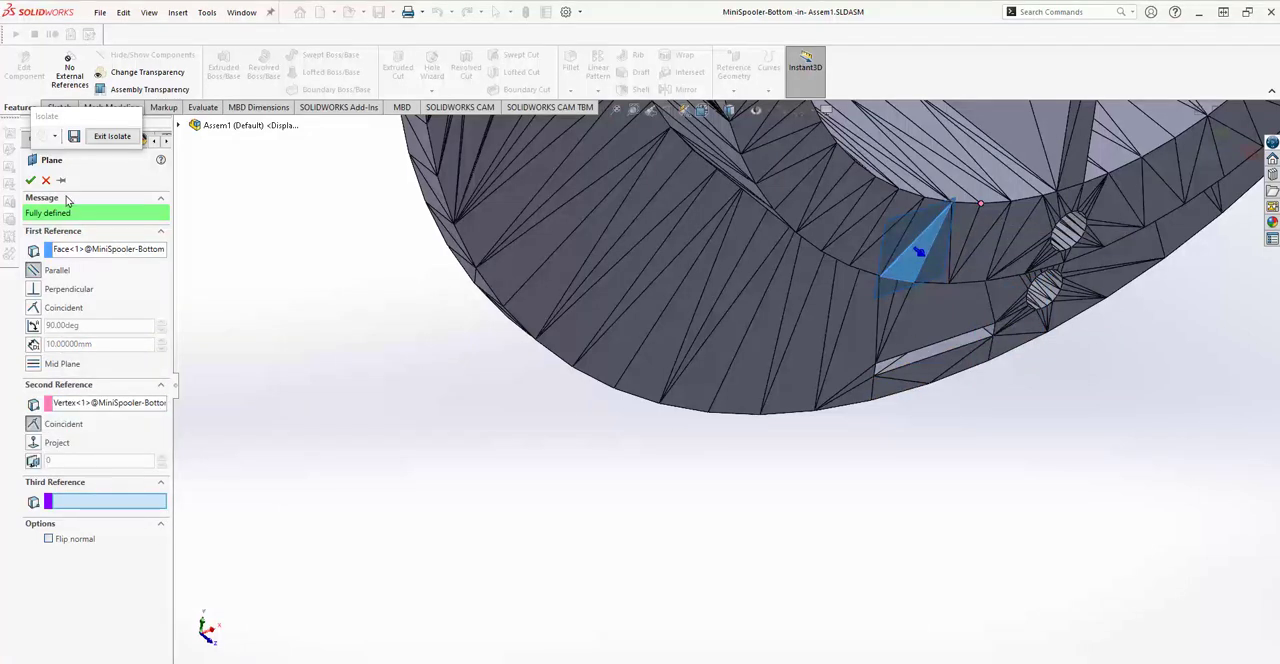
click(30, 181)
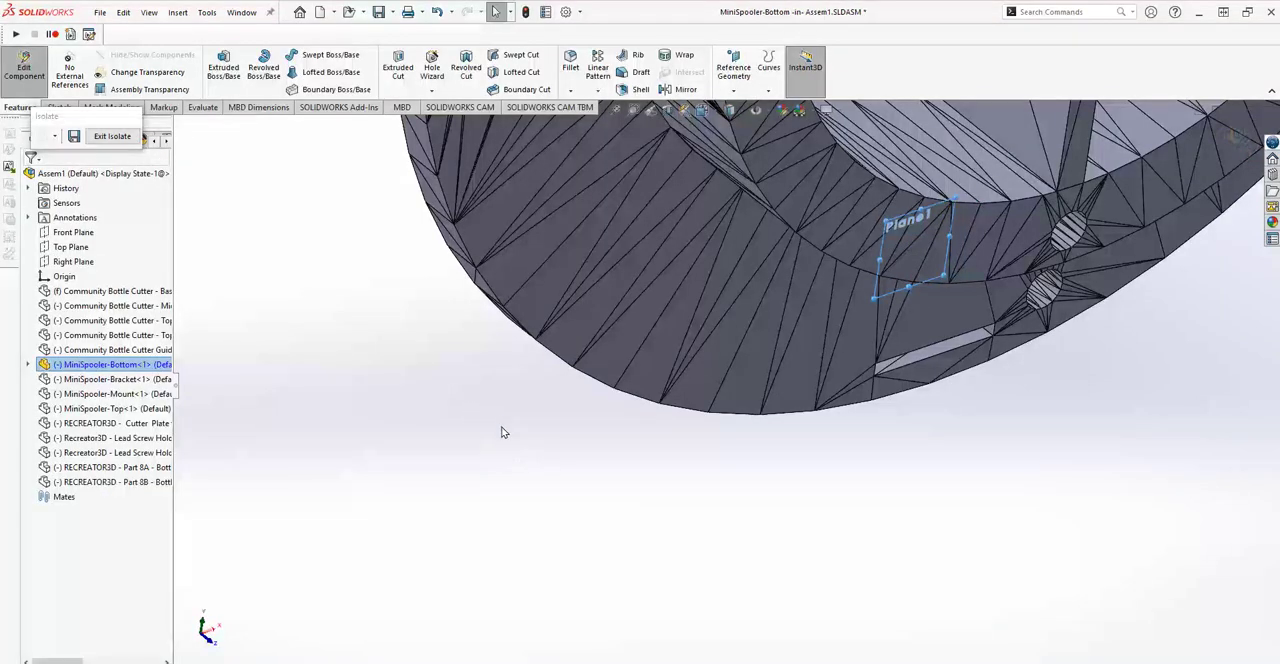
Start a sketch on MiniSpooler-Bottom's new reference plane and draw a circle of about 59.7 mm radius overlapping the disc's upper left side.
middle_drag(503, 431, 497, 377)
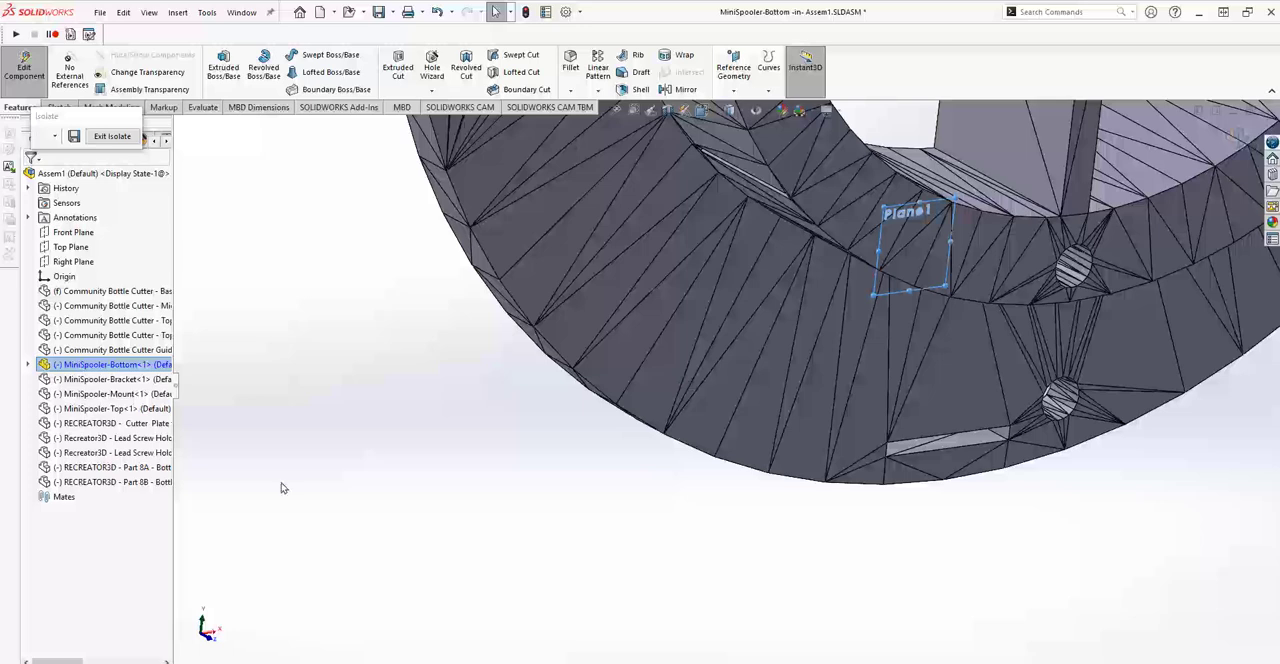
click(28, 364)
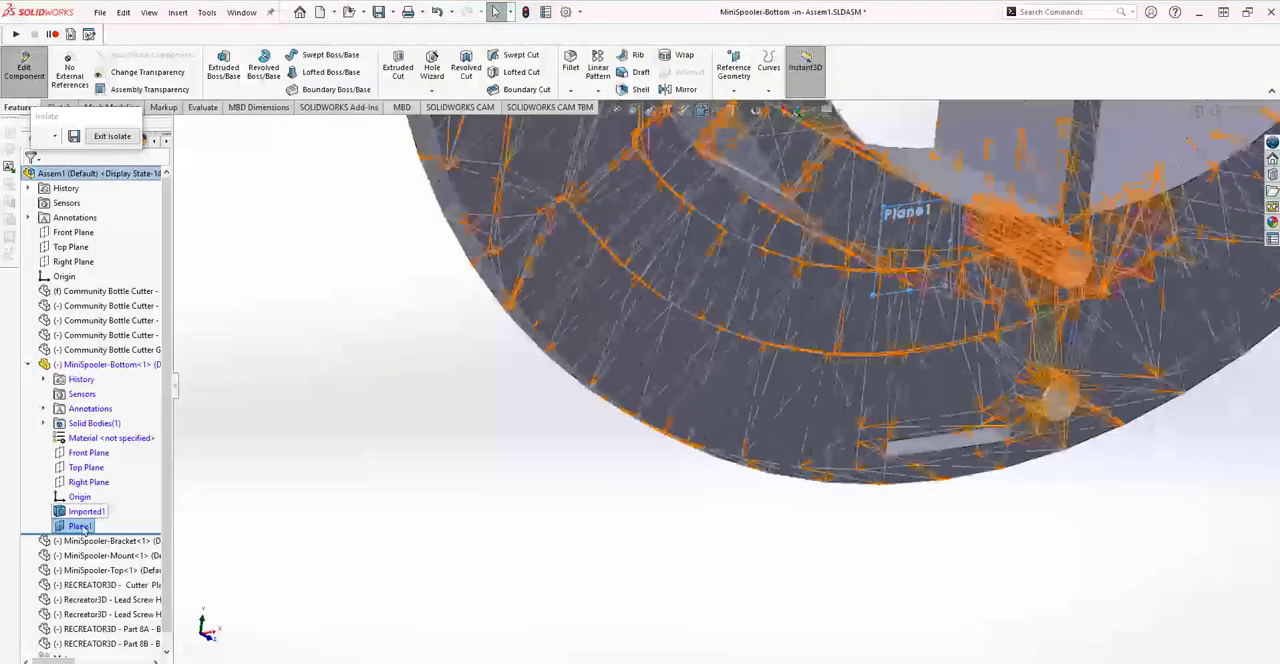
right_click(80, 526)
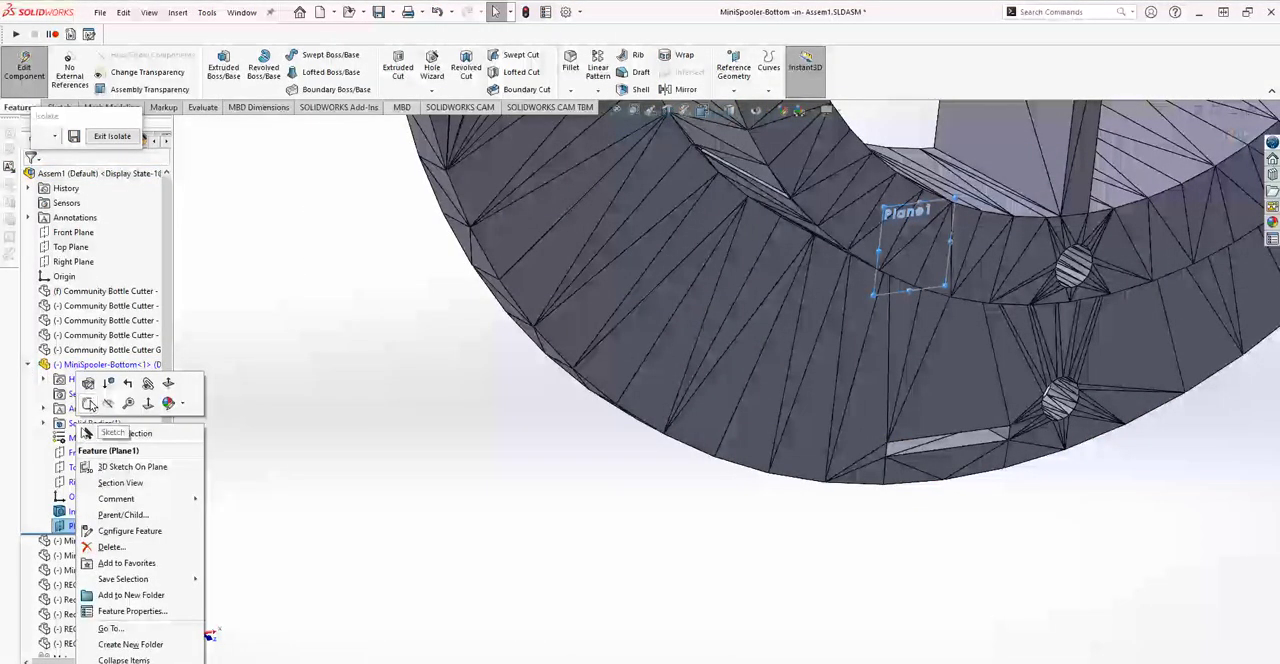
click(89, 403)
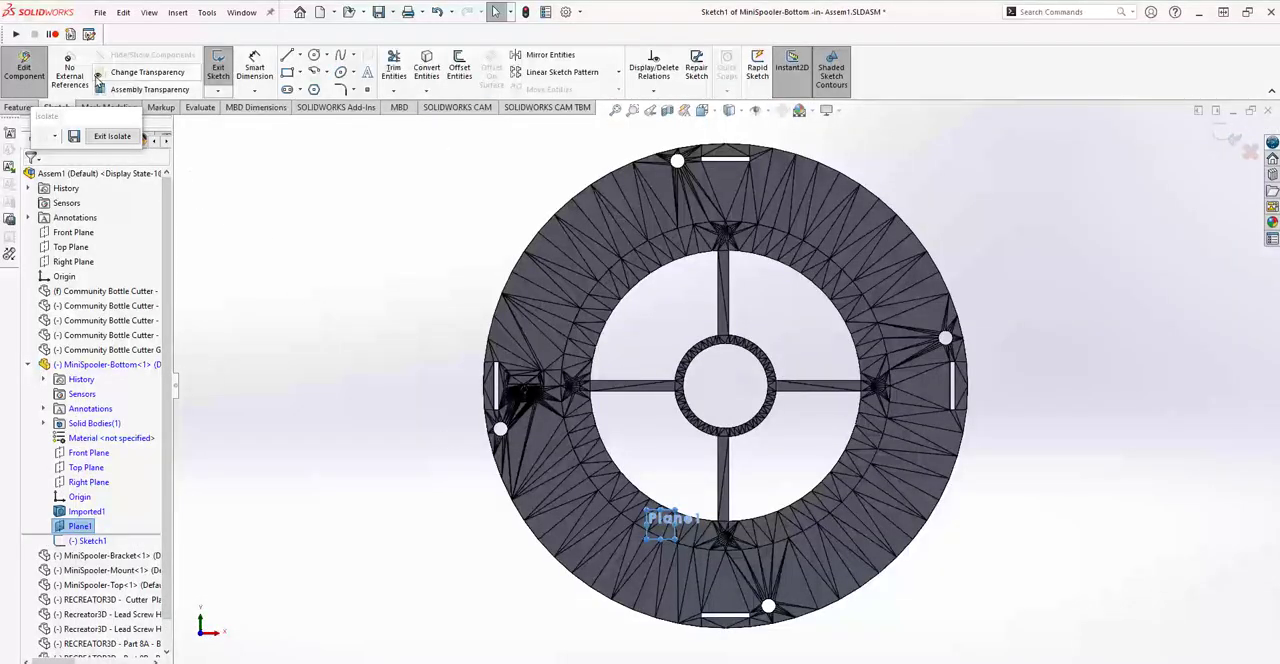
click(313, 55)
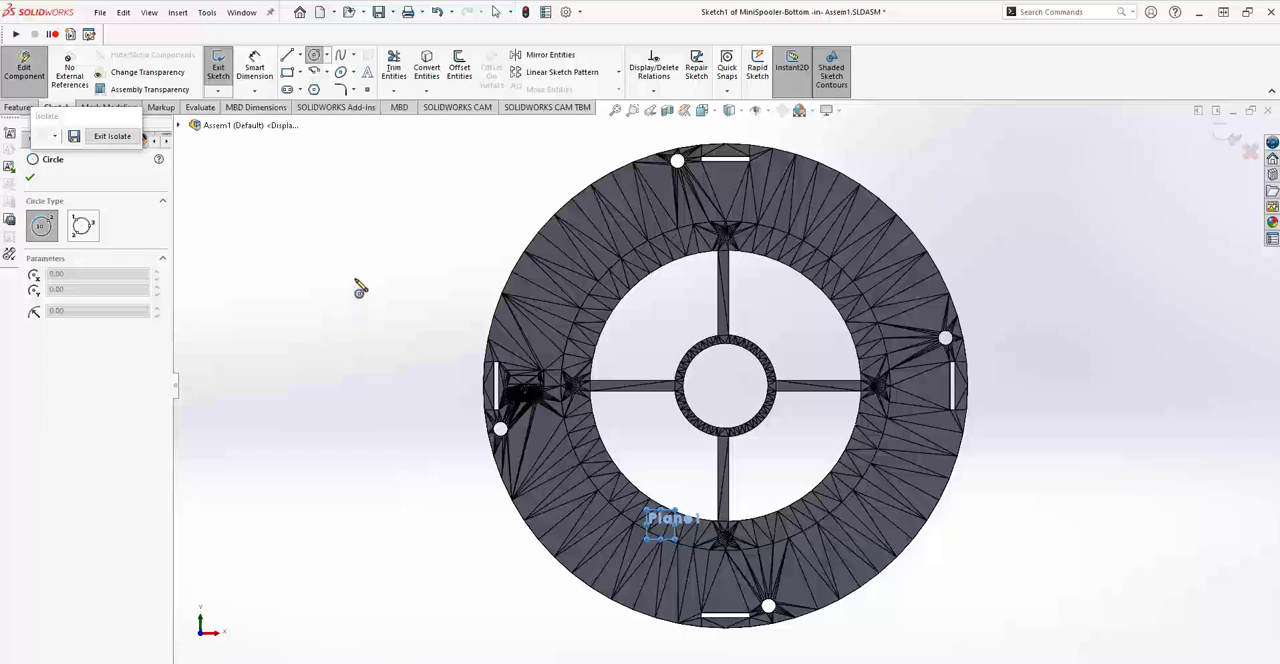
click(355, 279)
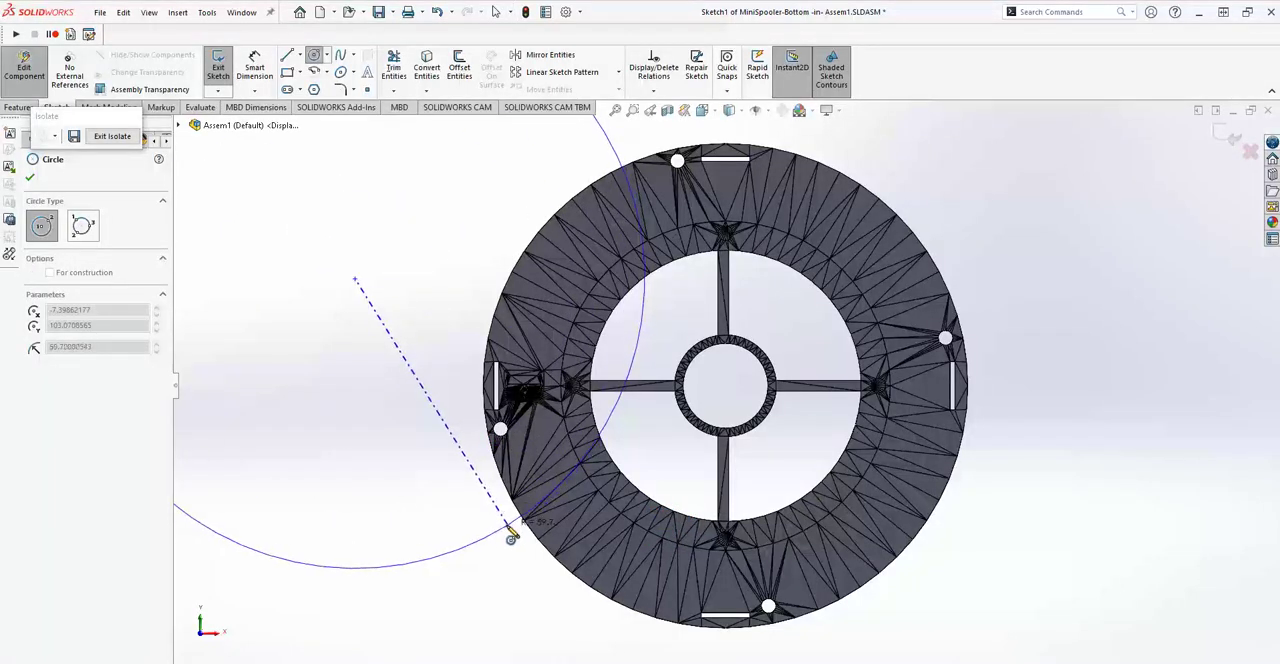
click(509, 532)
key(z)
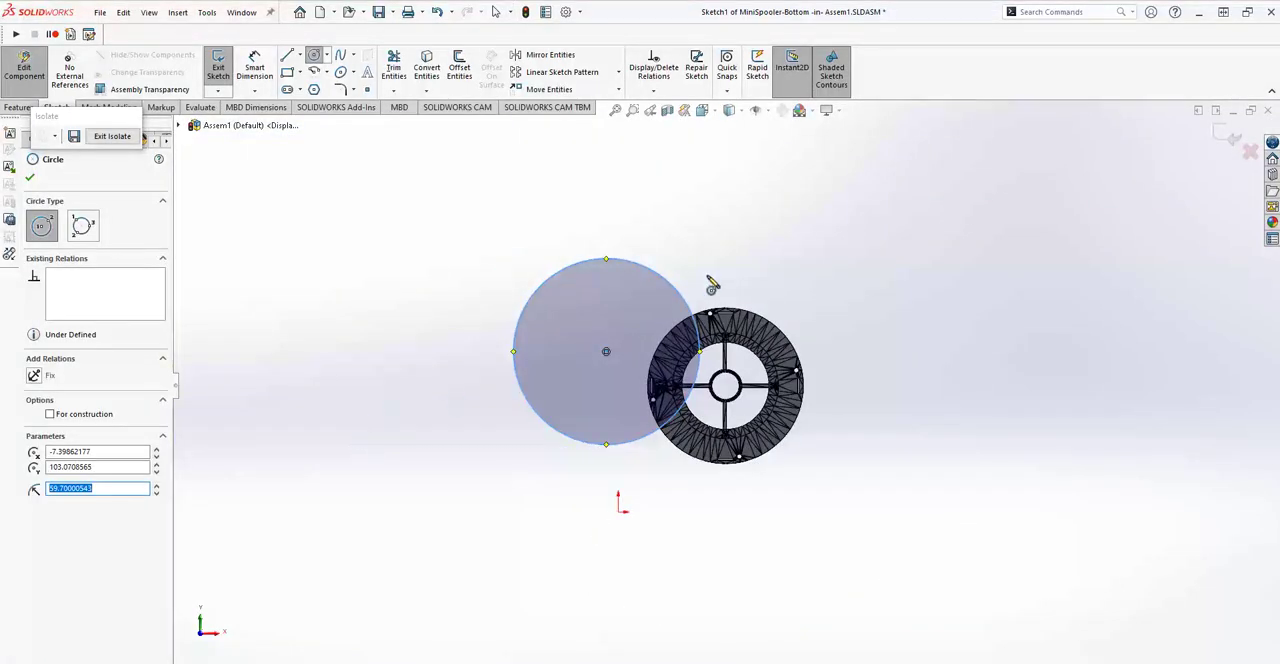
click(30, 177)
key(Escape)
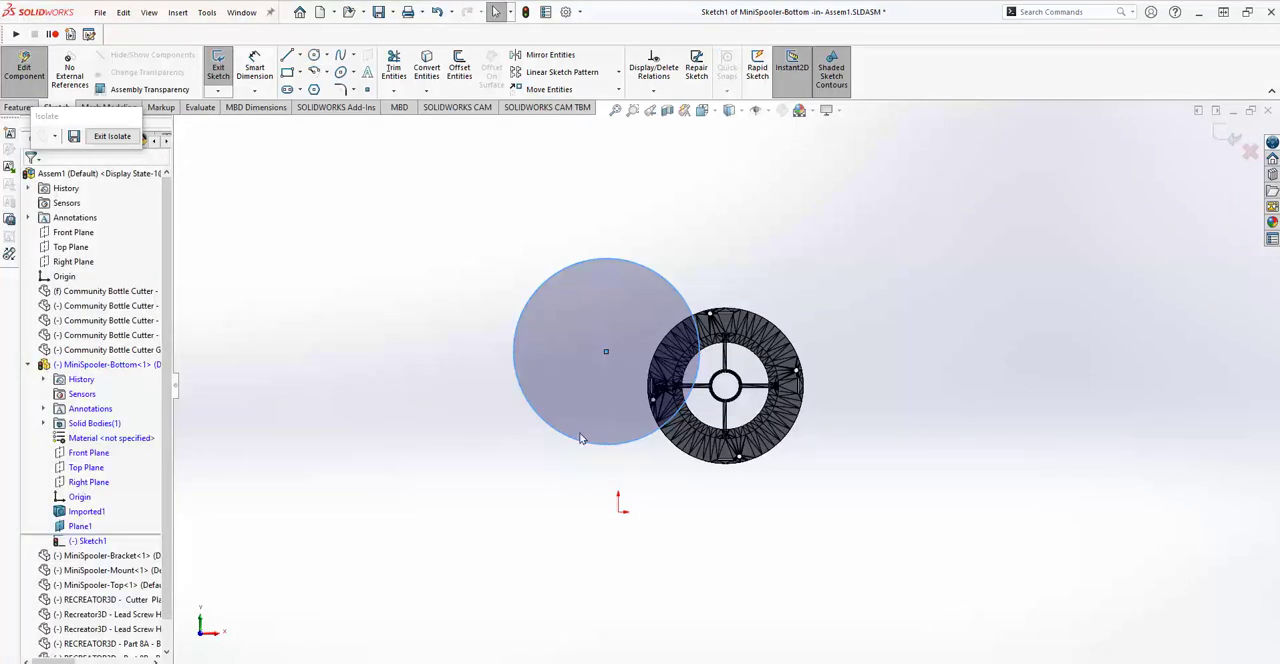
scroll(720, 530, down, 3)
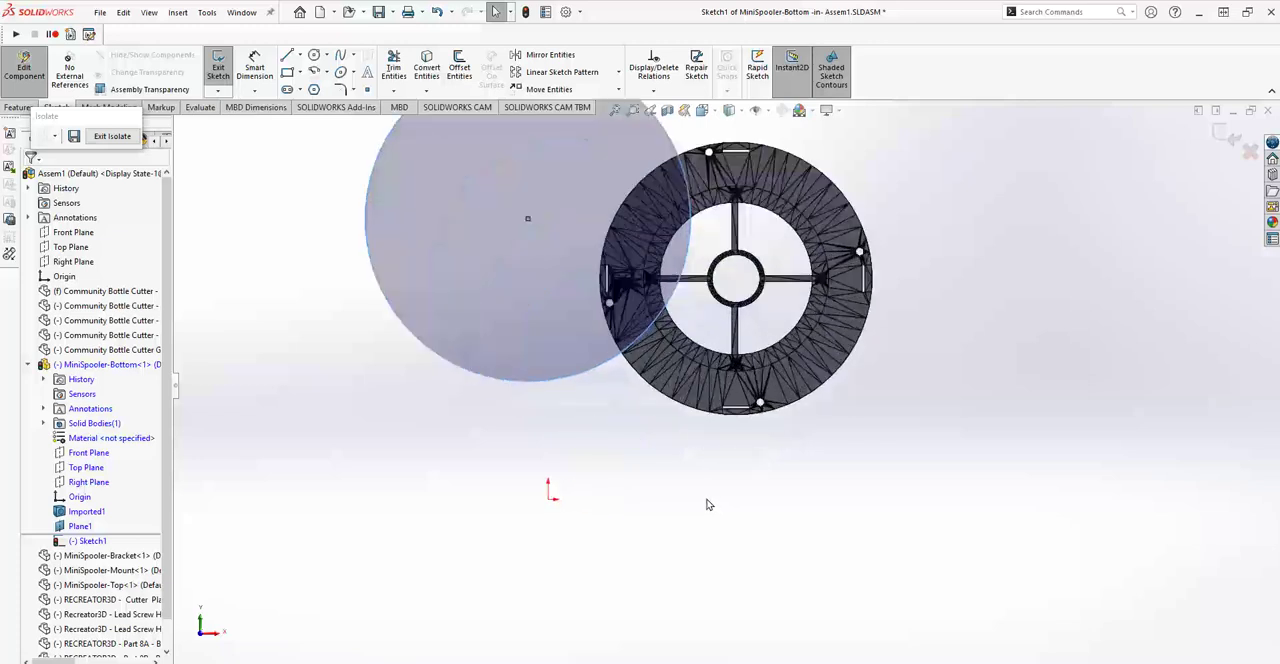
scroll(632, 477, down, 2)
mouse_move(632, 477)
middle_down()
mouse_move(663, 463)
mouse_move(604, 364)
middle_up()
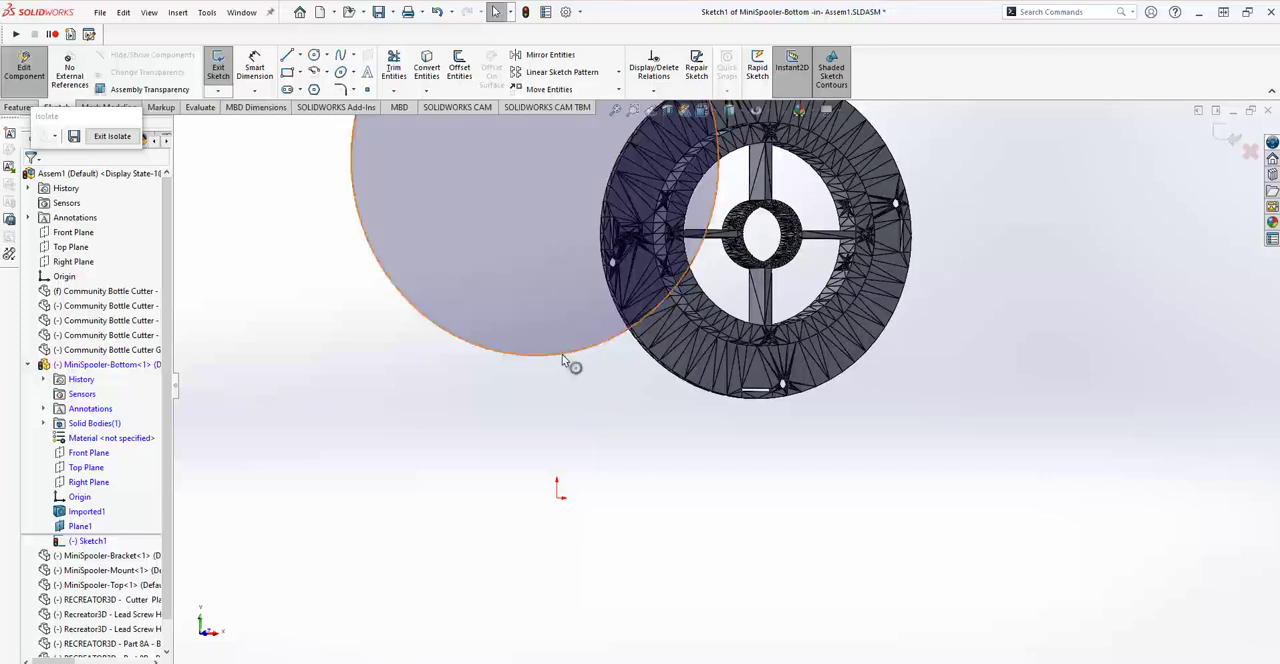
click(578, 368)
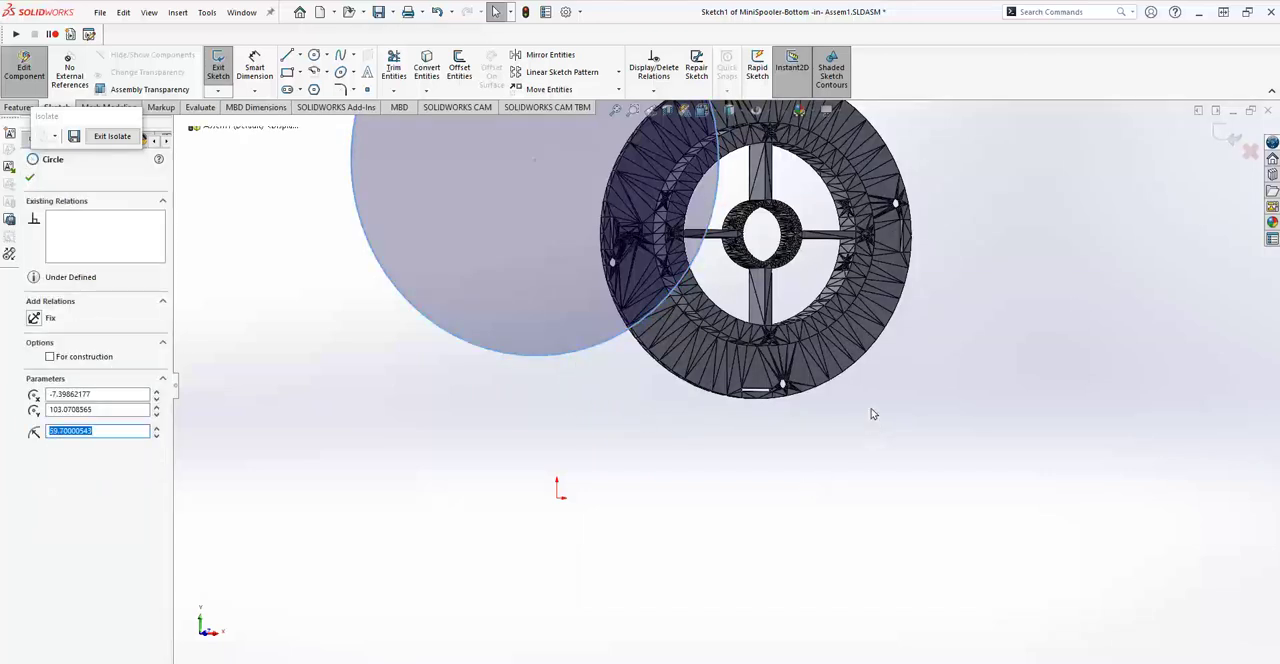
scroll(830, 338, down, 2)
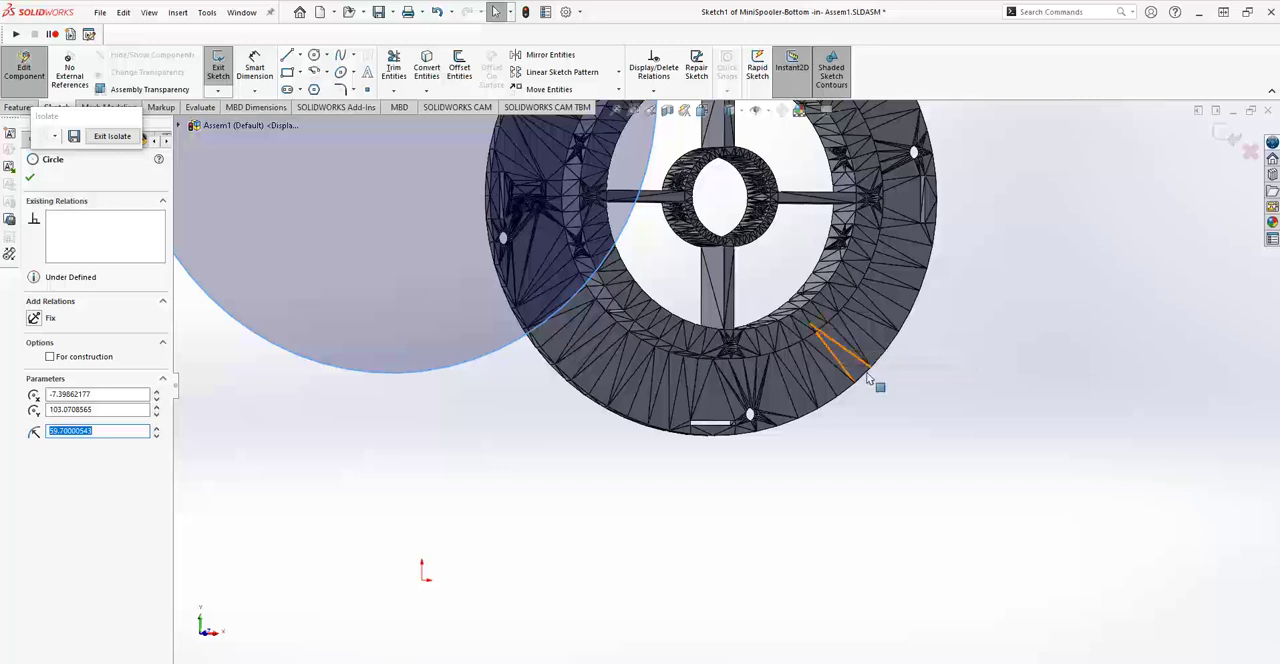
scroll(800, 347, down, 2)
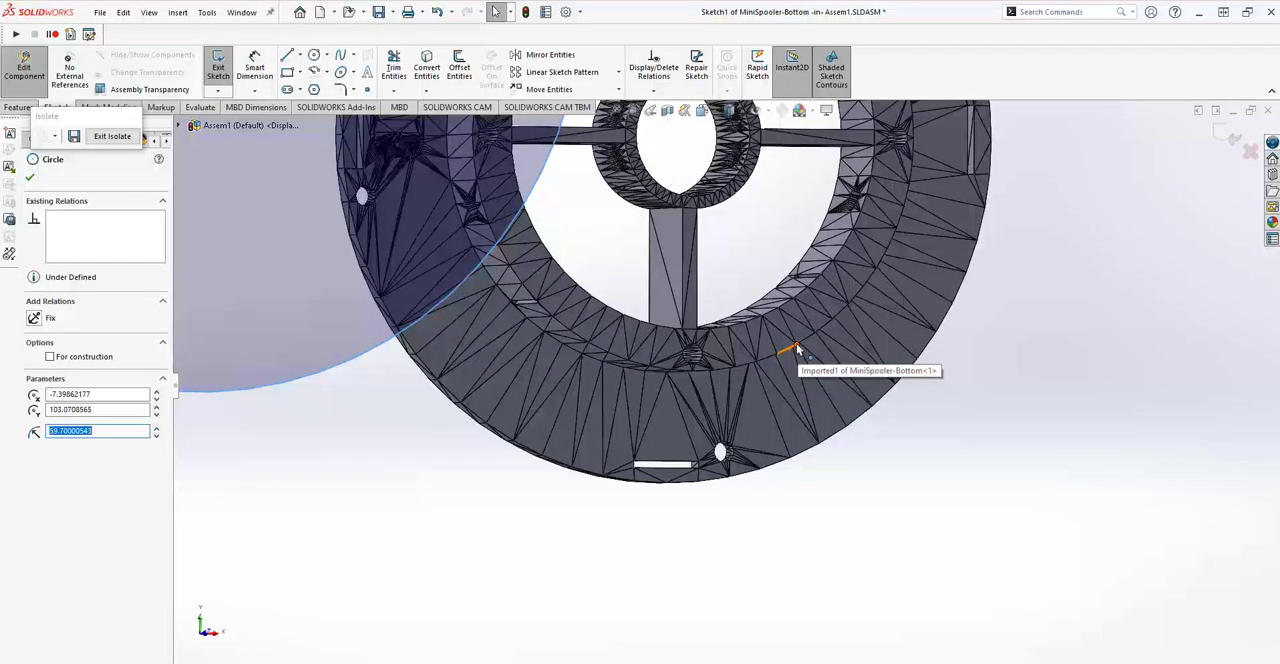
click(796, 345)
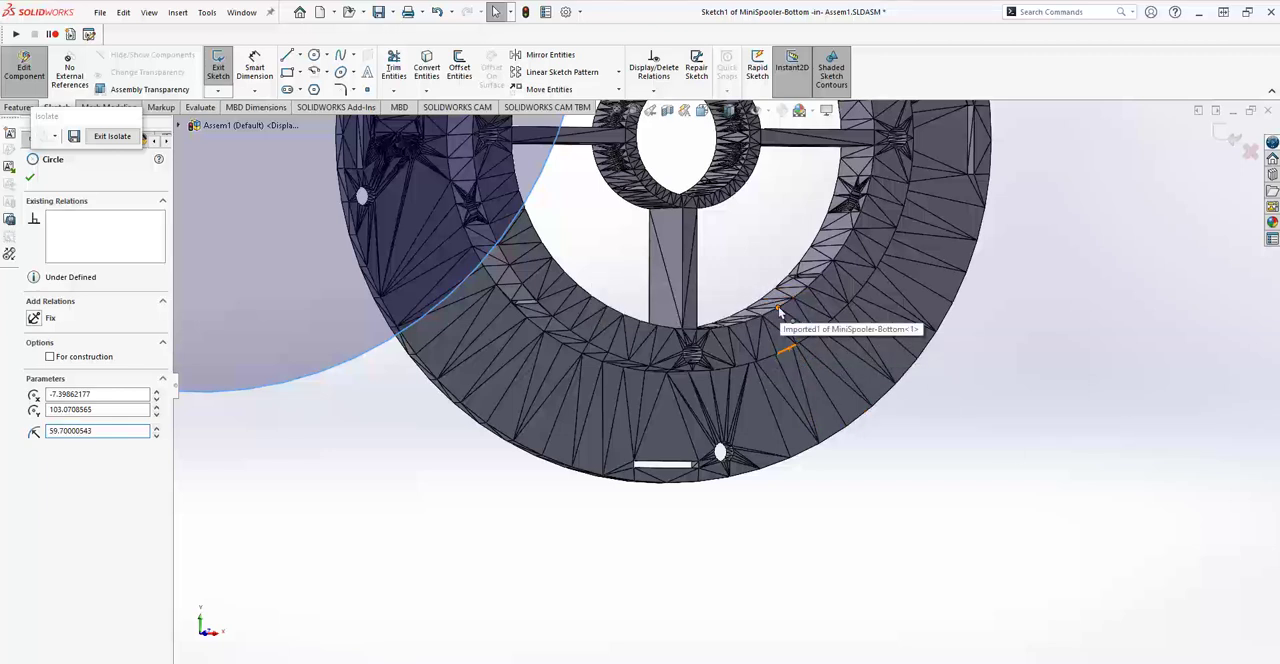
ctrl+click(780, 312)
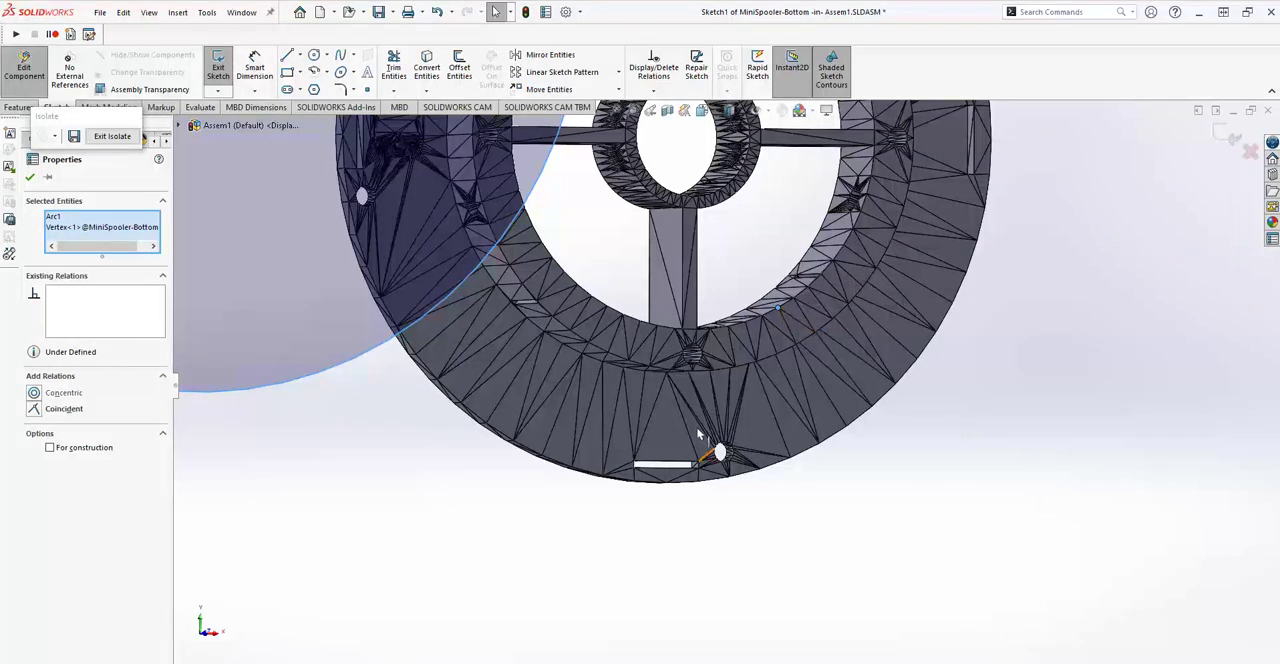
right_click(119, 231)
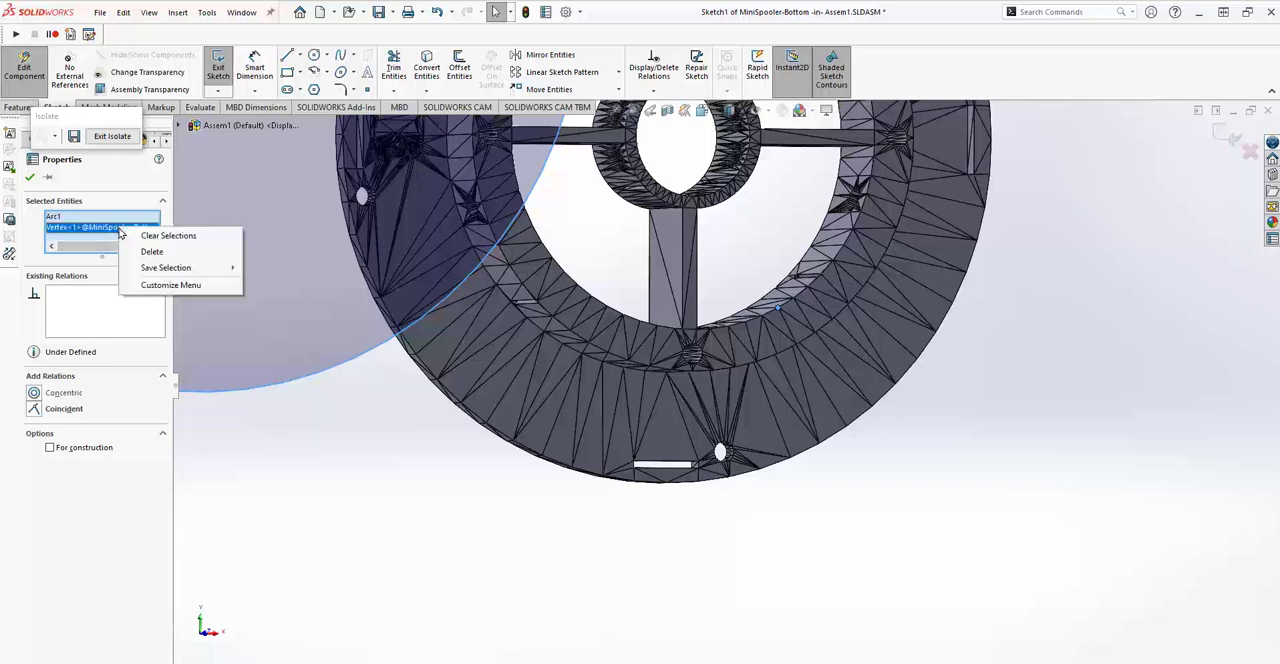
click(153, 238)
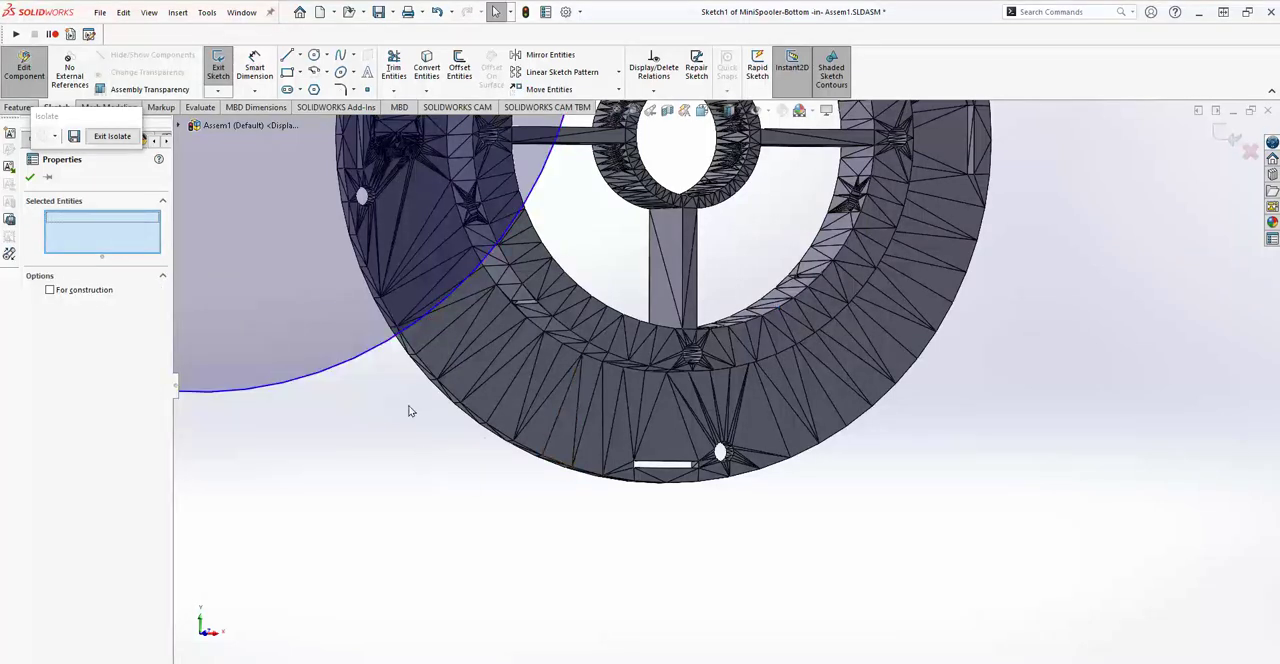
Make the sketch circle coincident with a vertex on the lower right of the raised ring's outer edge on MiniSpooler-Bottom.
click(341, 375)
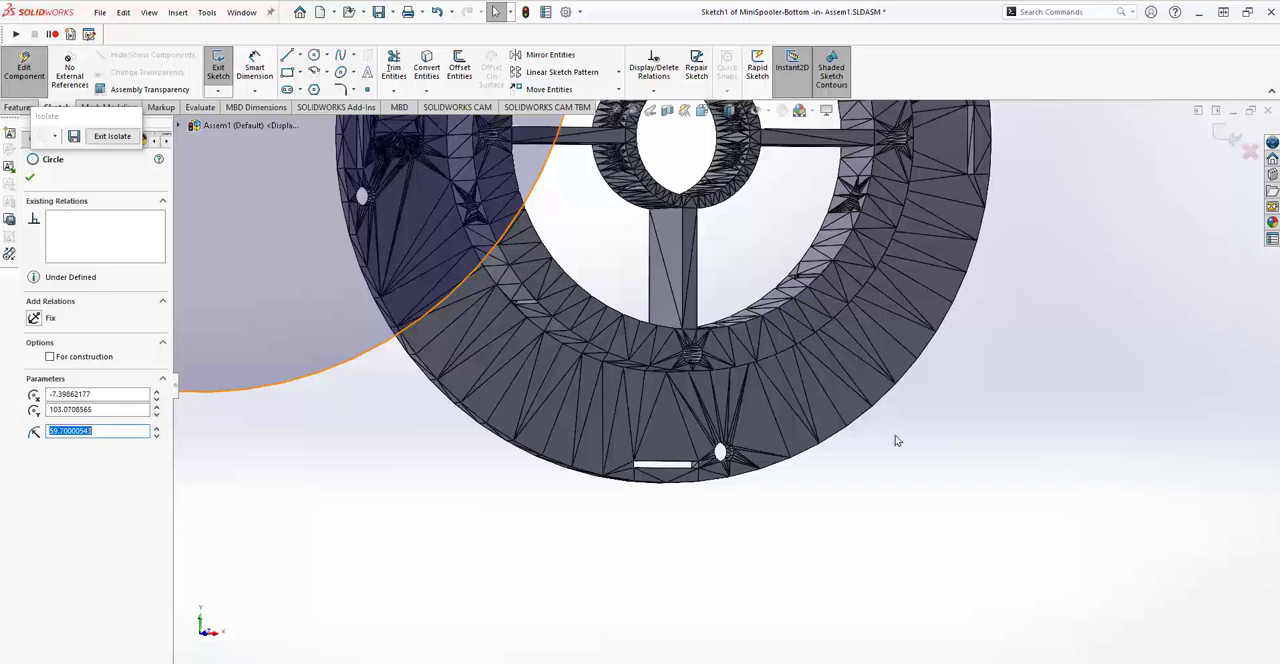
ctrl+click(757, 361)
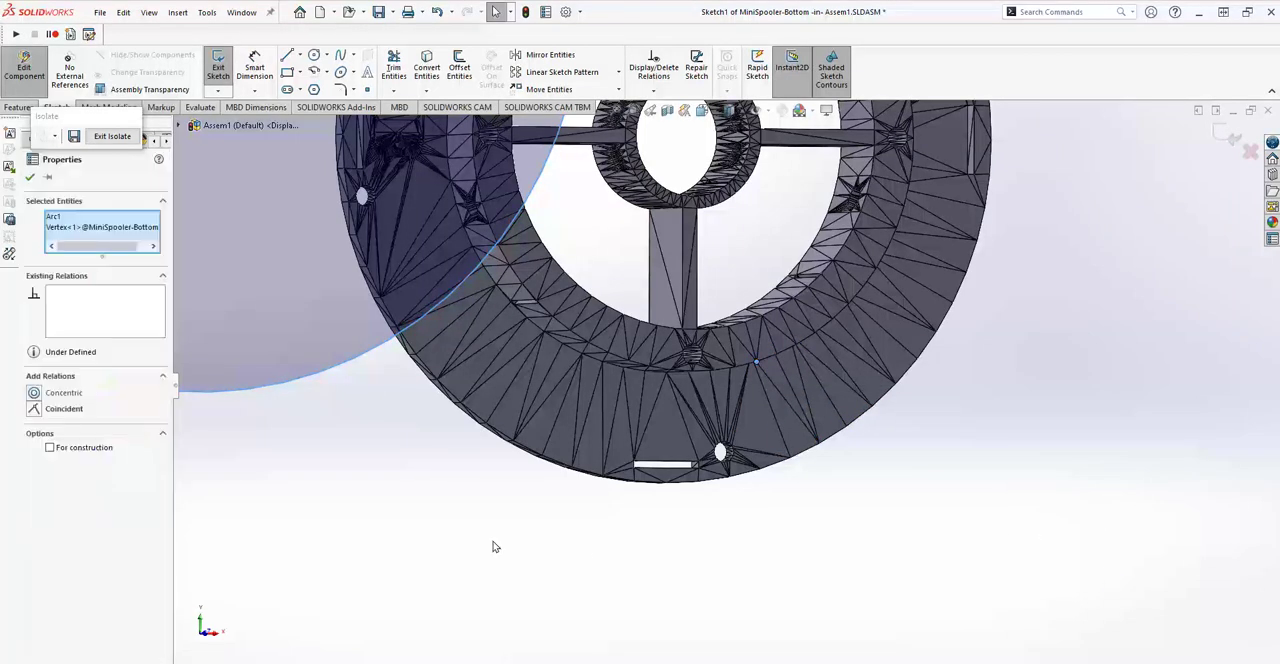
click(33, 409)
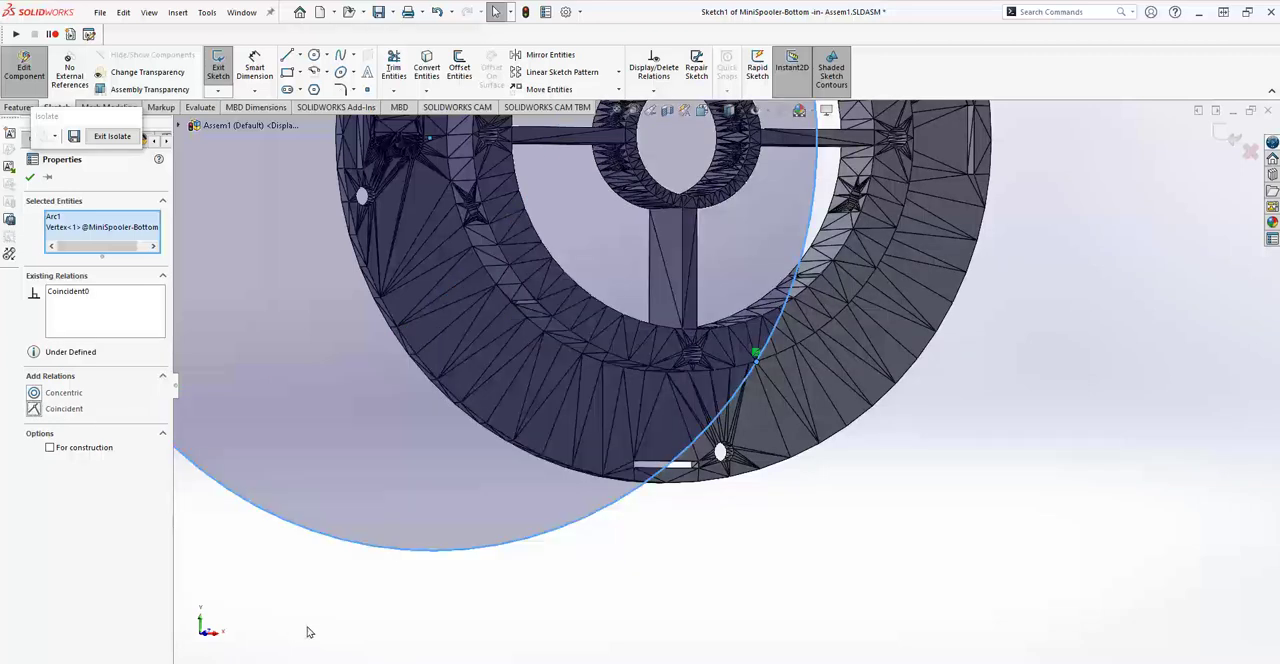
key(f)
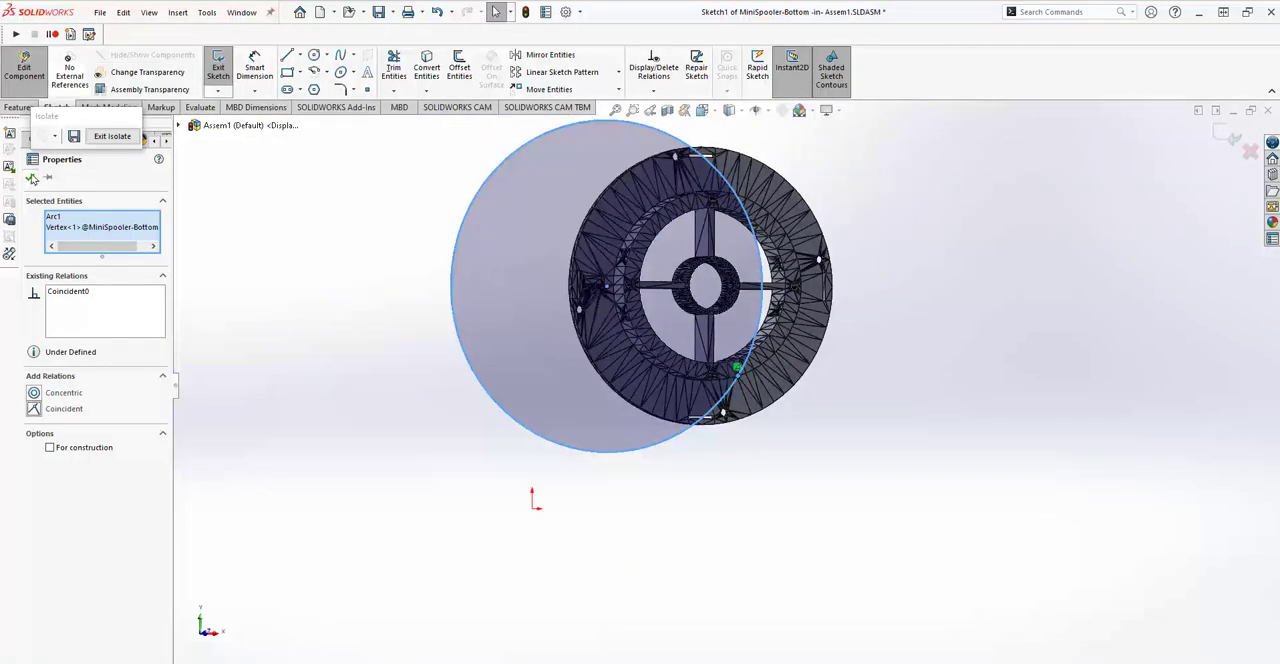
click(290, 356)
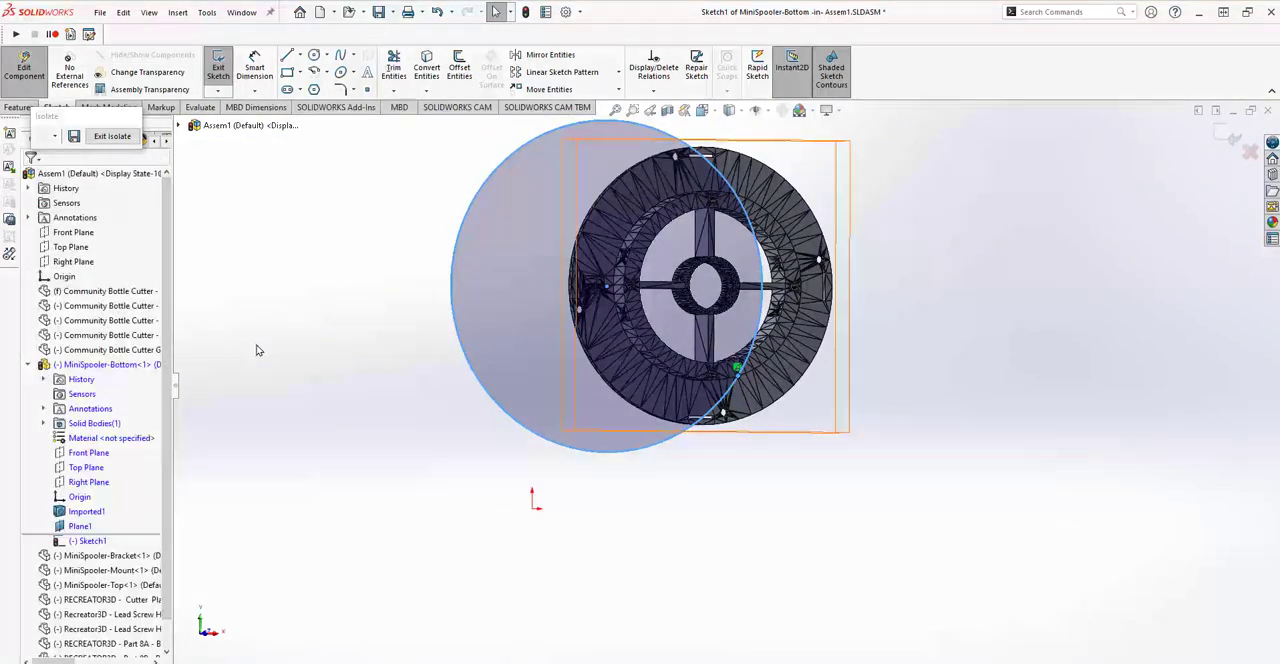
Add a second coincident relation between the circle and a vertex on the upper right of the raised ring's outer edge.
click(493, 172)
scroll(853, 238, down, 3)
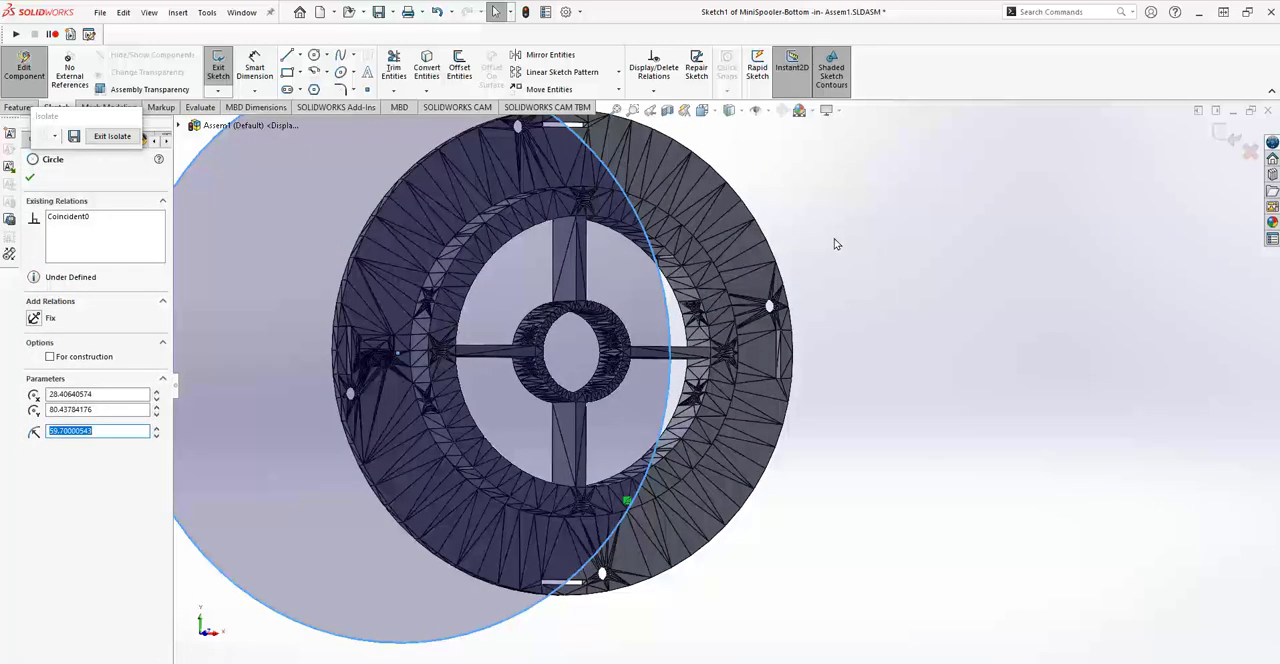
ctrl+click(681, 229)
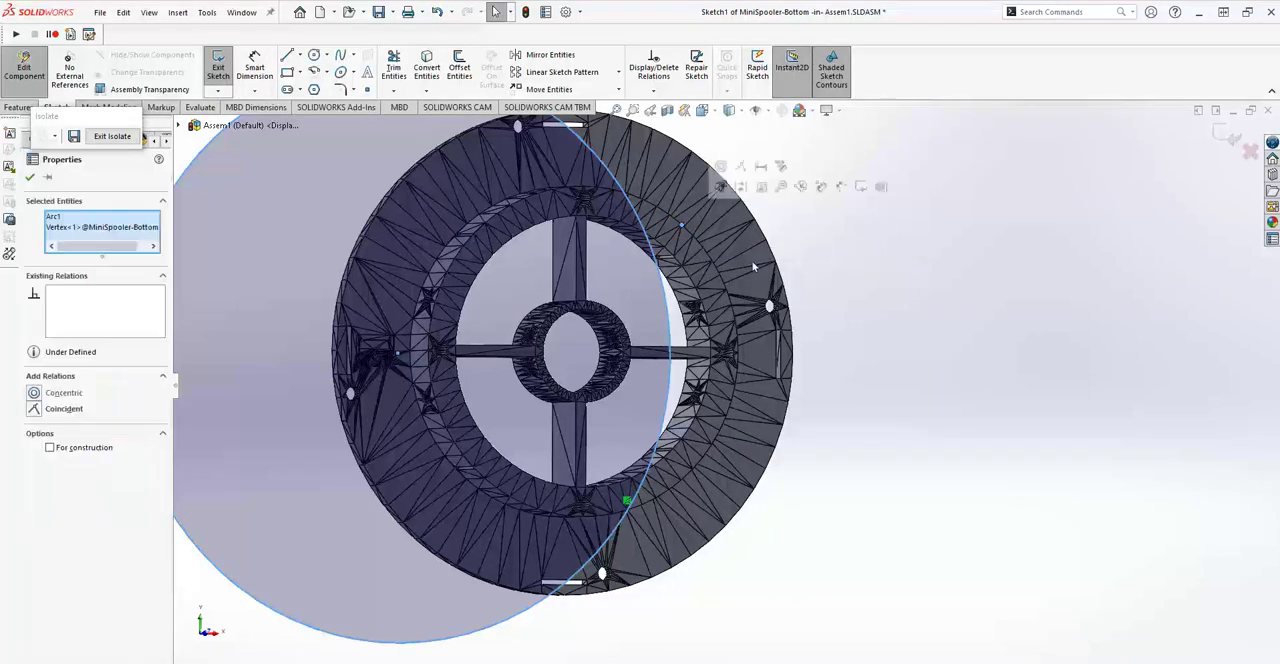
click(43, 411)
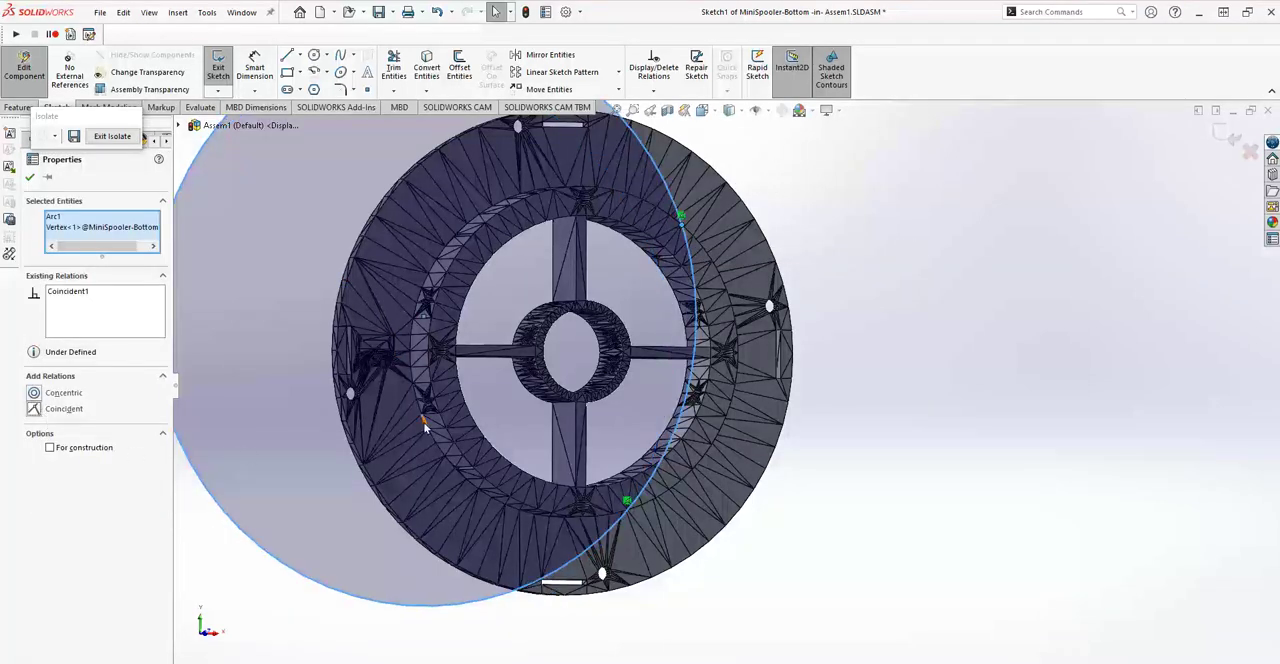
click(31, 179)
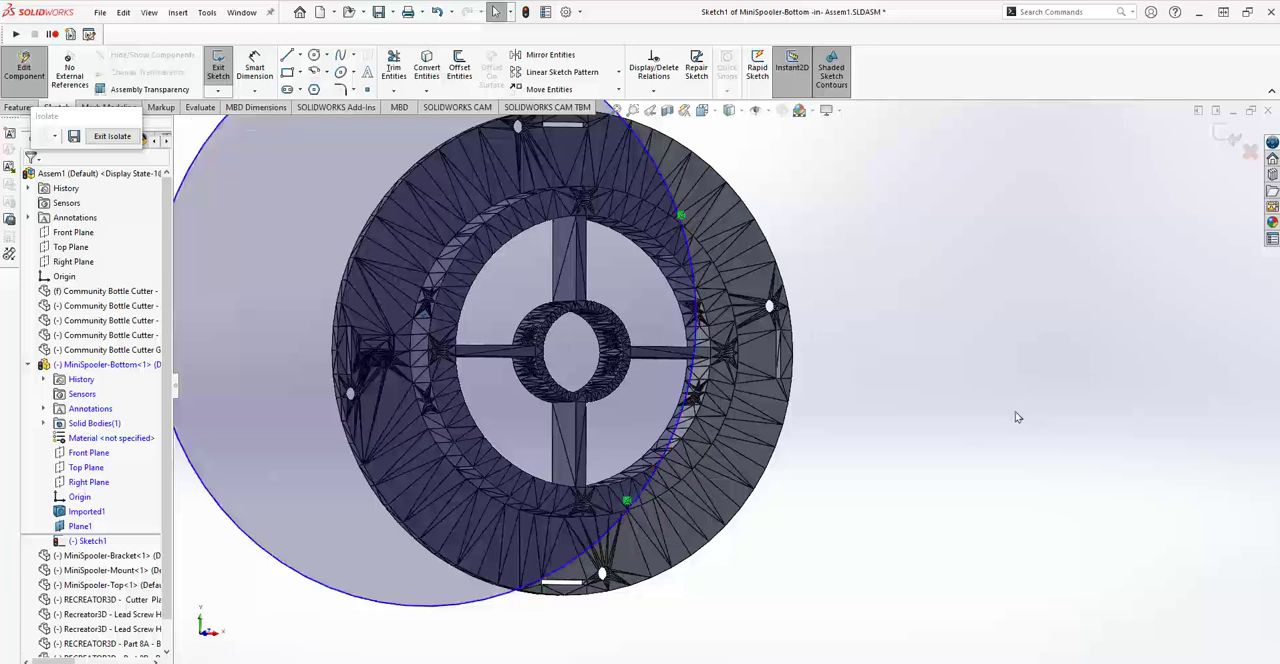
Fully define the circle with a third coincident relation to a vertex on the upper left of the raised ring's outer edge.
key(f)
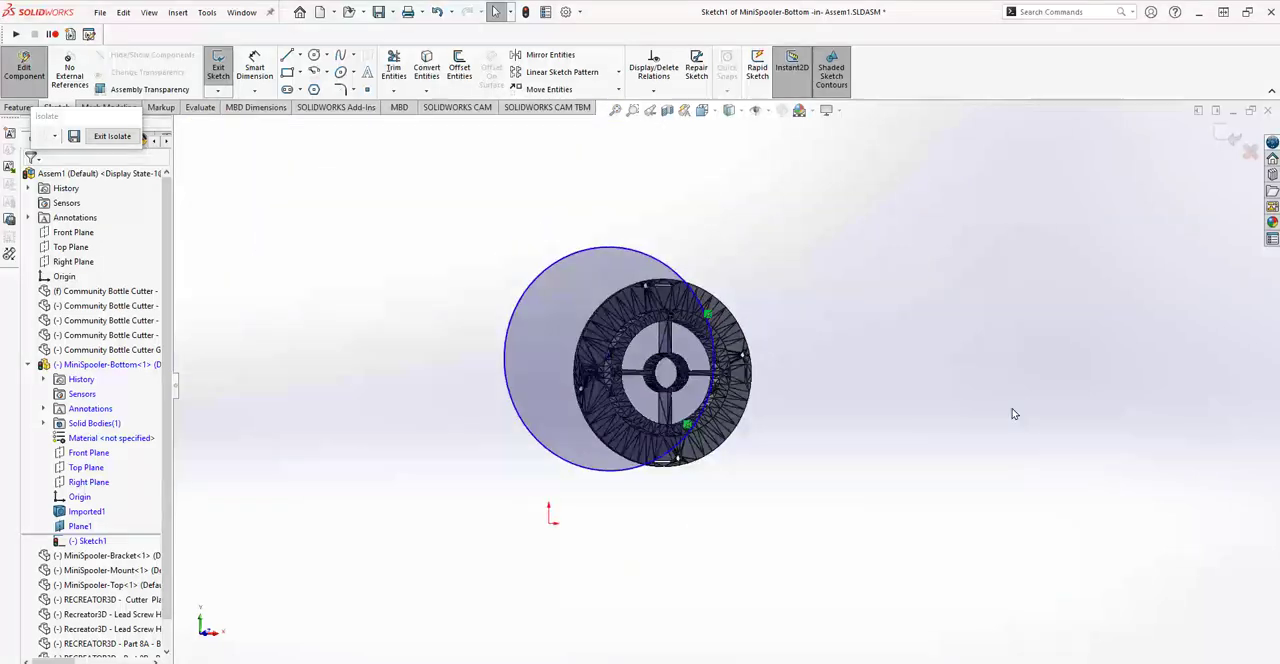
click(550, 277)
scroll(808, 308, down, 5)
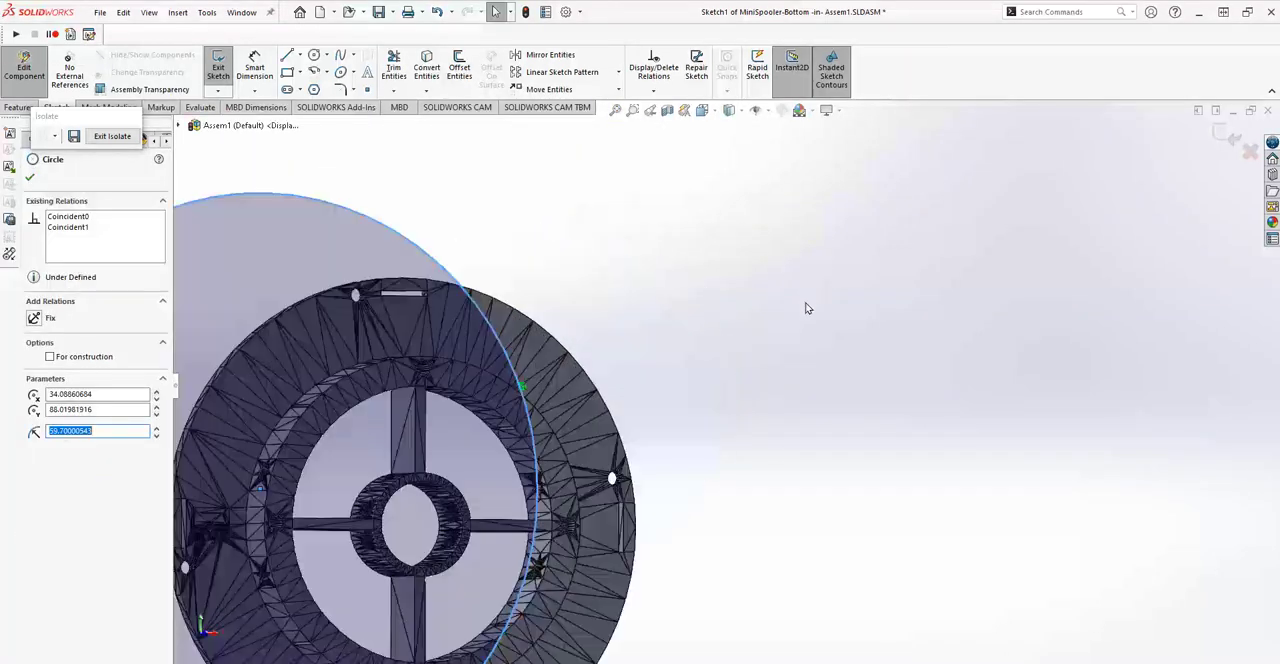
ctrl+click(283, 447)
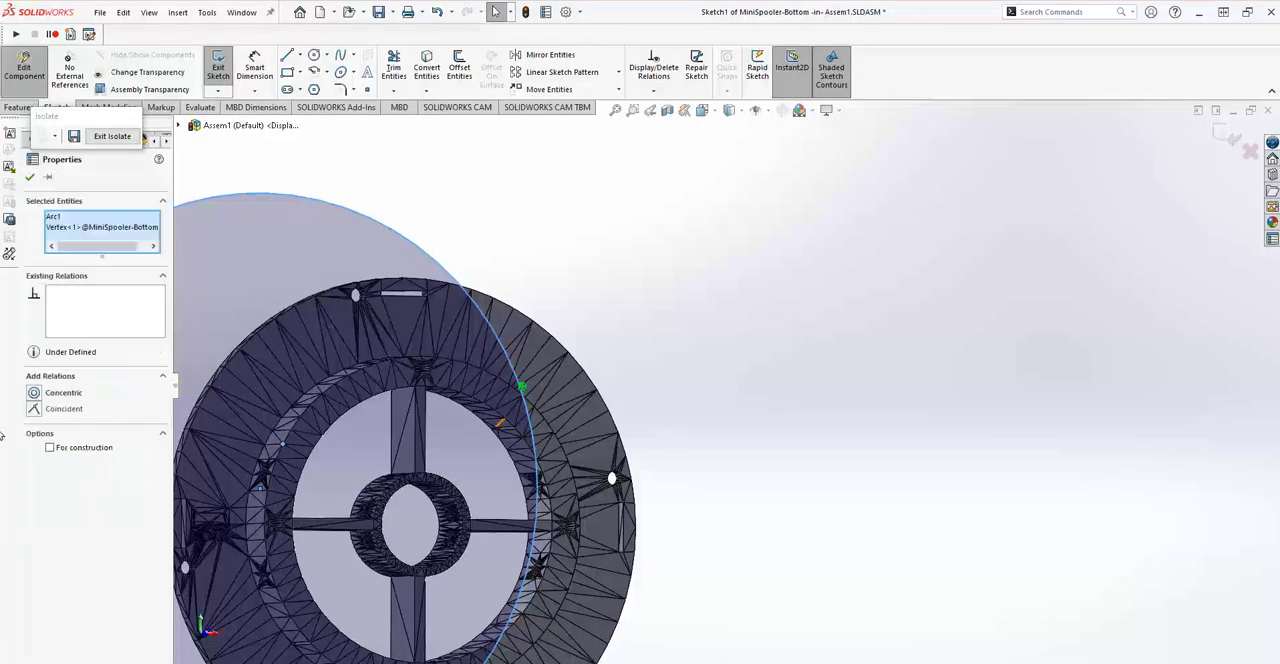
click(34, 408)
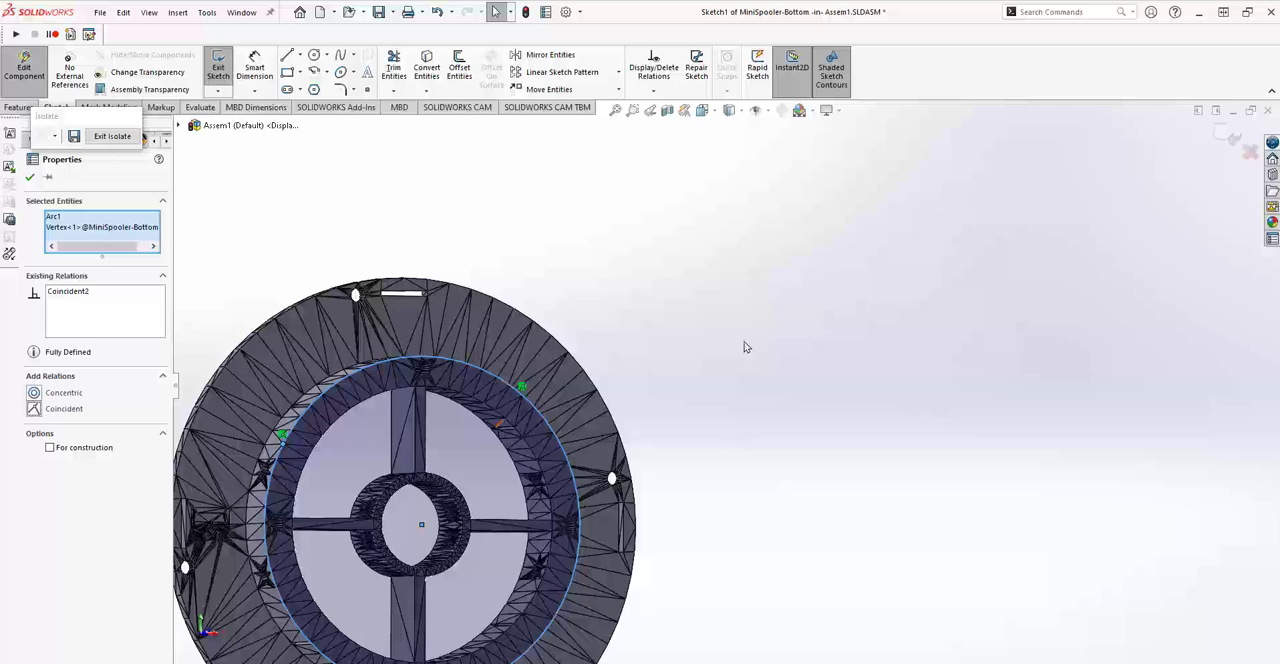
click(28, 178)
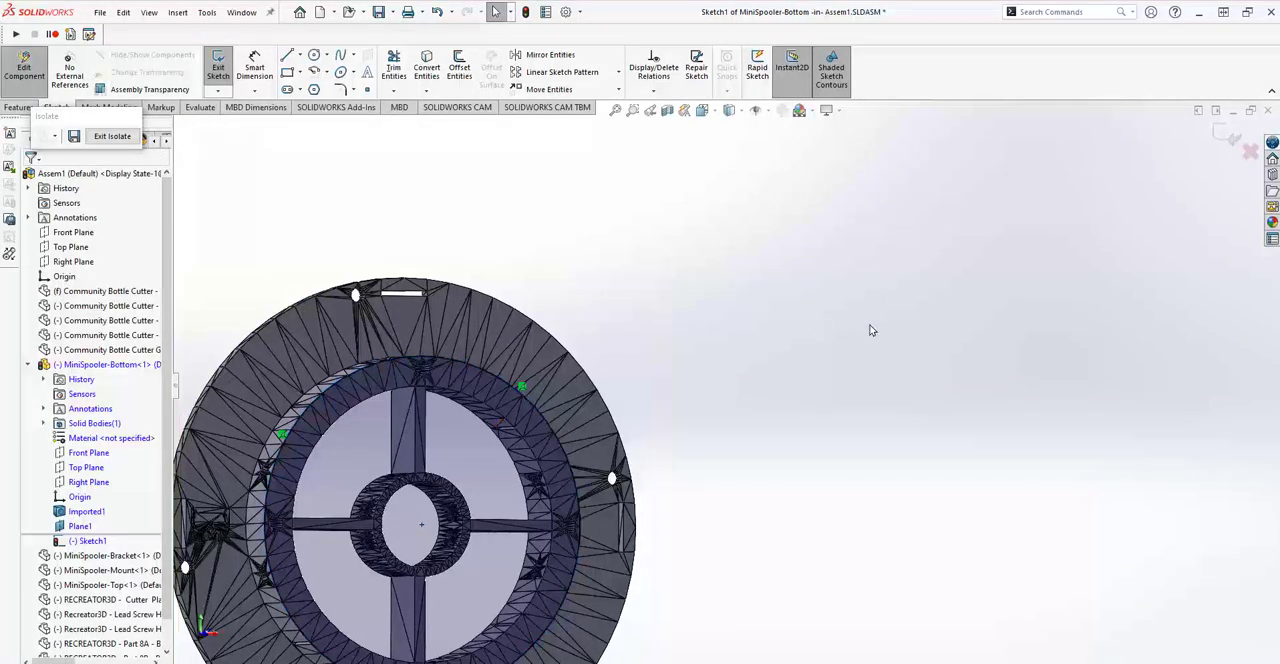
Close MiniSpooler-Bottom's sketch, end its isolation and finish editing the component to return to the full assembly.
scroll(1000, 295, up, 4)
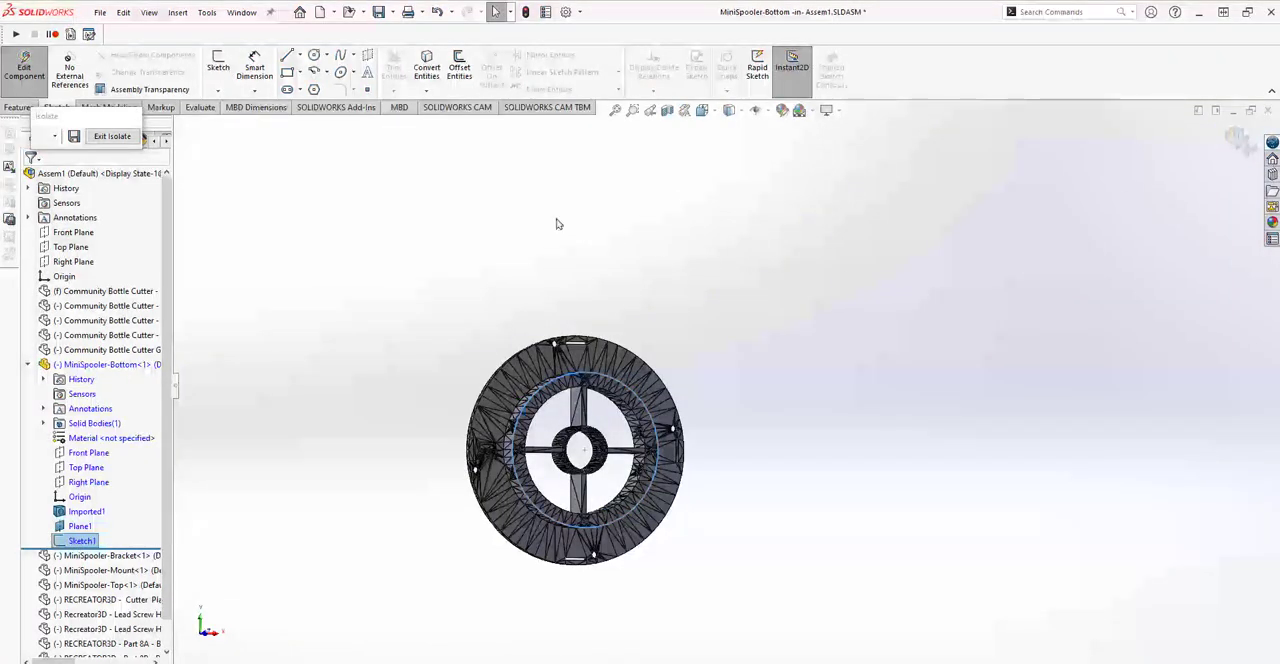
click(112, 136)
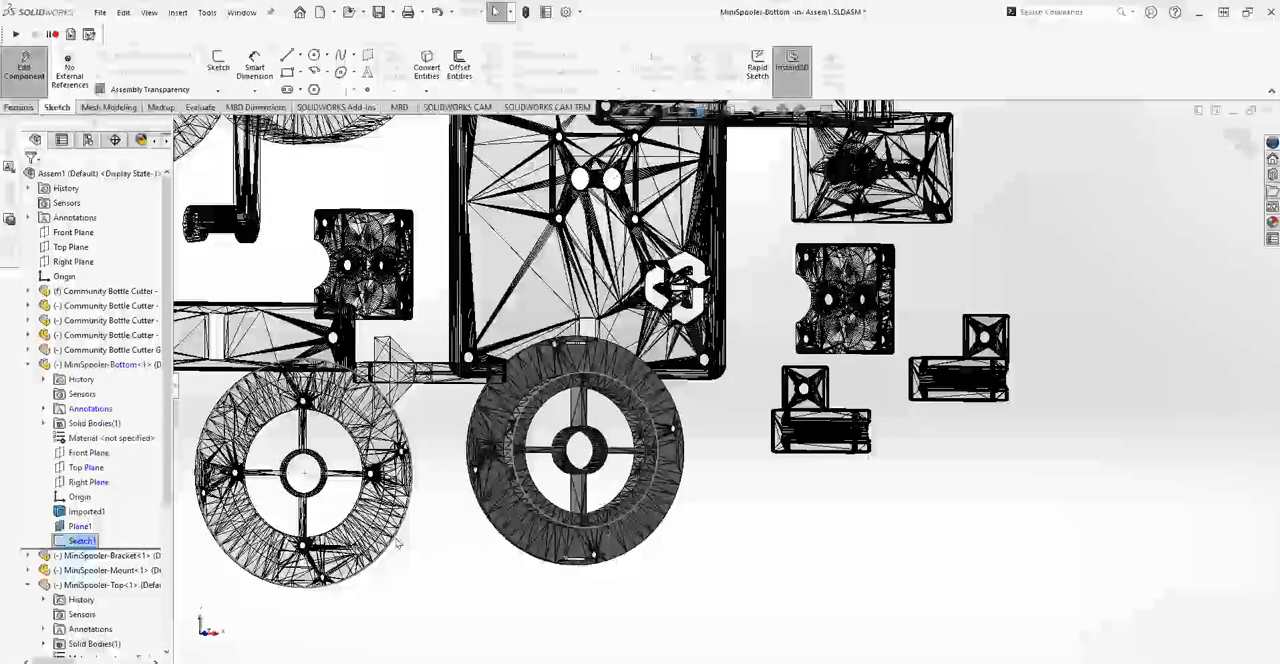
scroll(503, 589, up, 2)
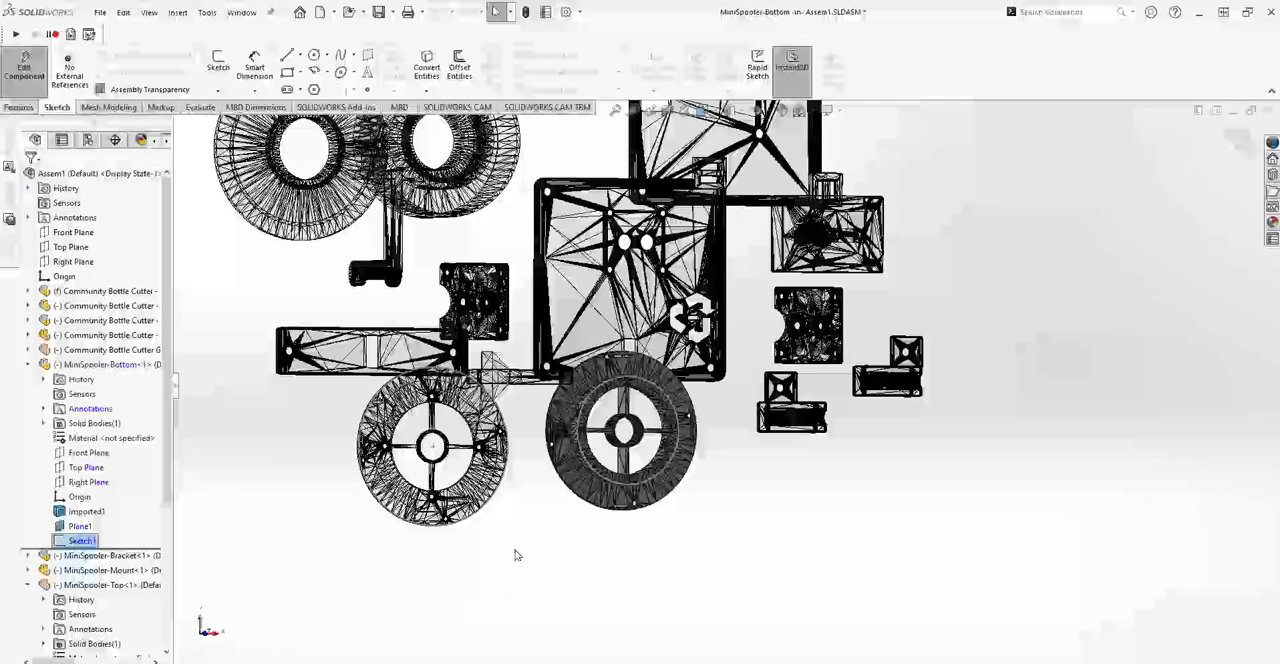
middle_drag(512, 554, 537, 578)
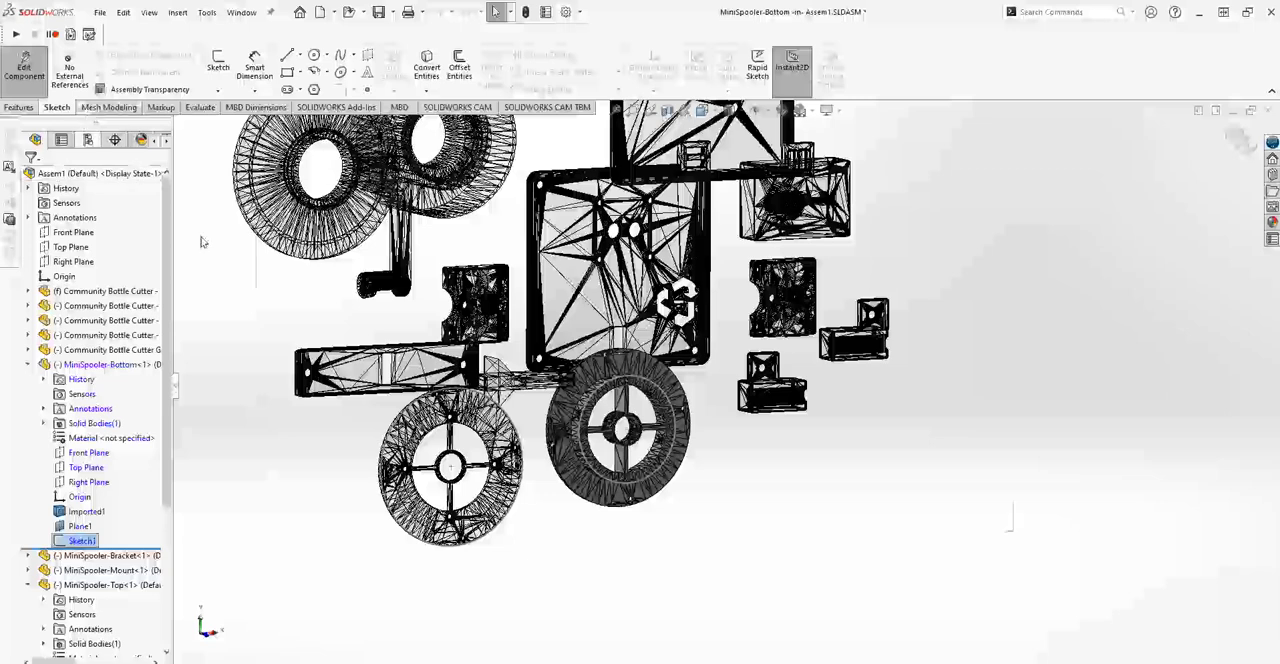
click(1240, 142)
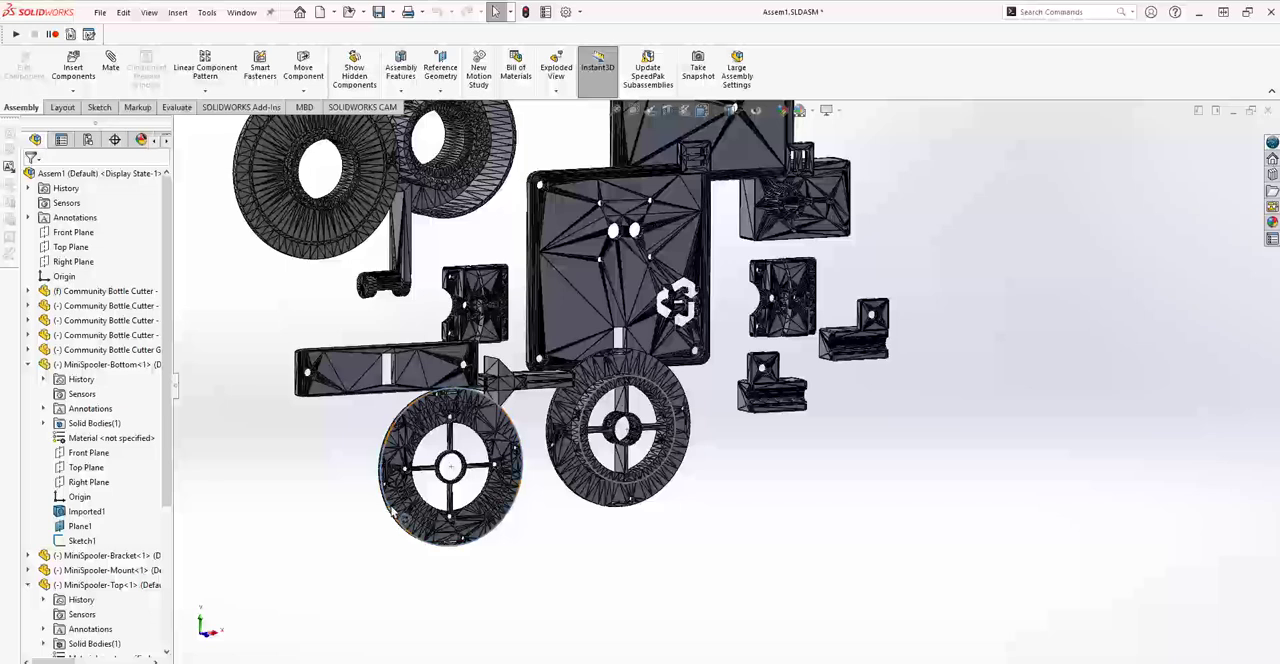
Add a concentric mate between the sketch circles of MiniSpooler-Bottom and MiniSpooler-Top.
click(400, 518)
scroll(77, 612, down, 4)
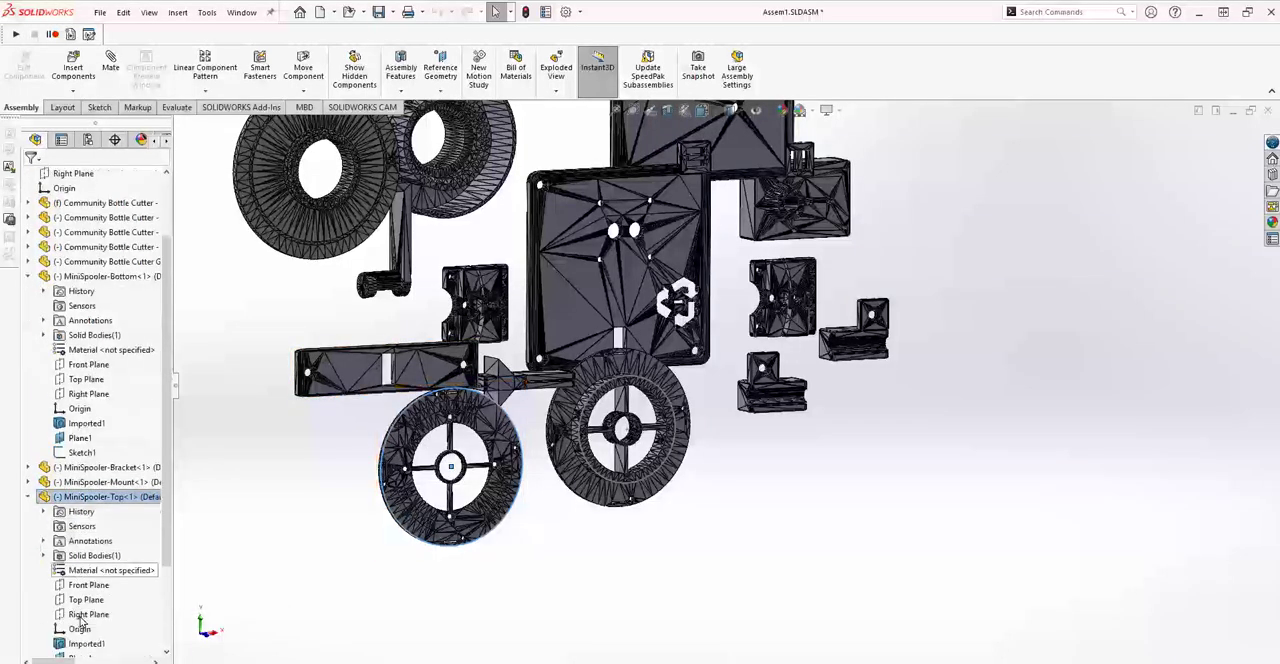
click(76, 586)
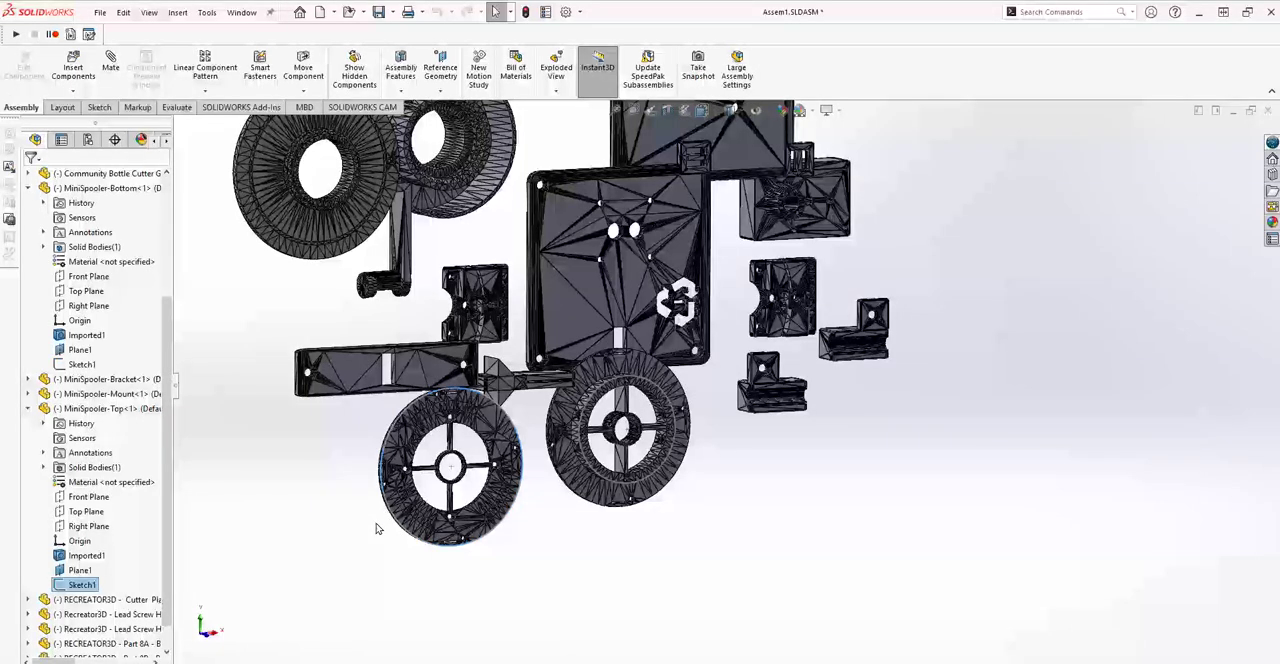
mouse_move(377, 528)
middle_down()
mouse_move(440, 538)
mouse_move(383, 543)
middle_up()
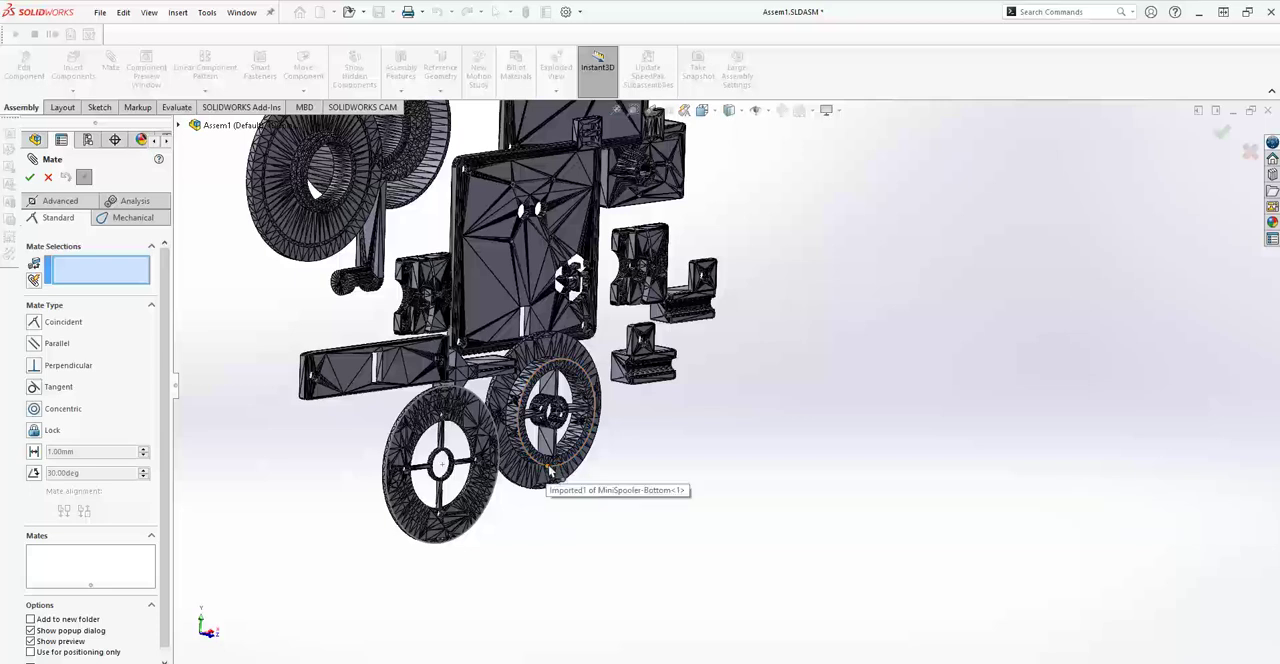
click(560, 475)
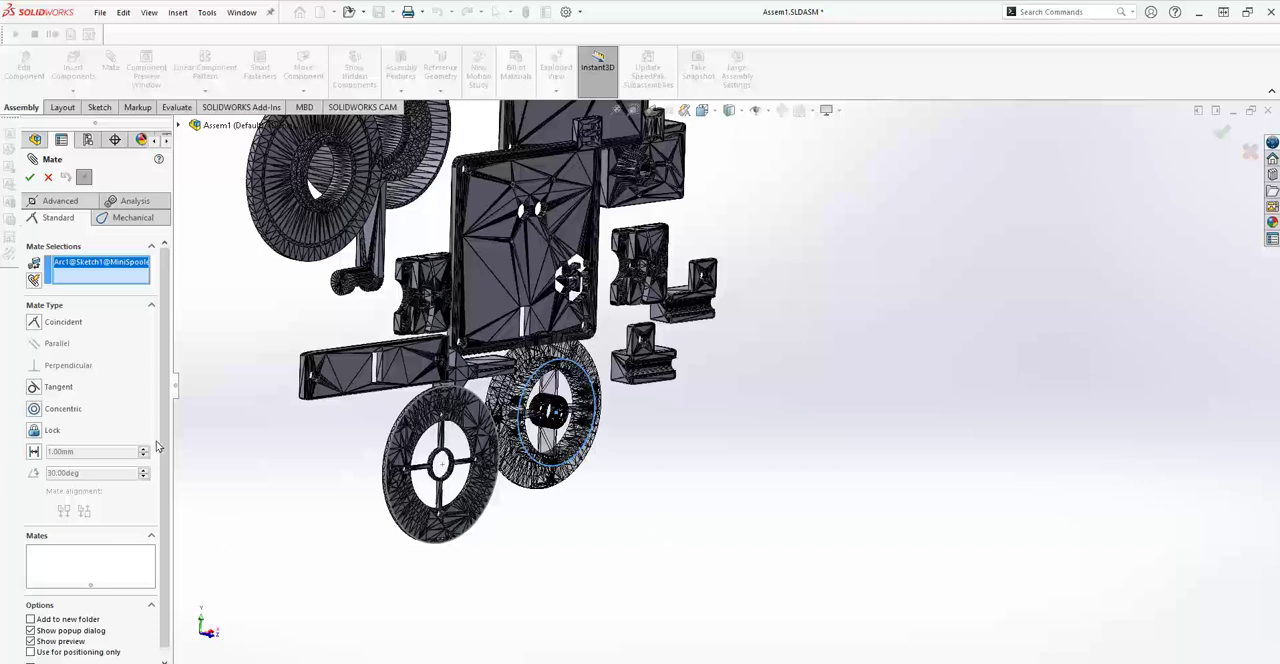
click(418, 543)
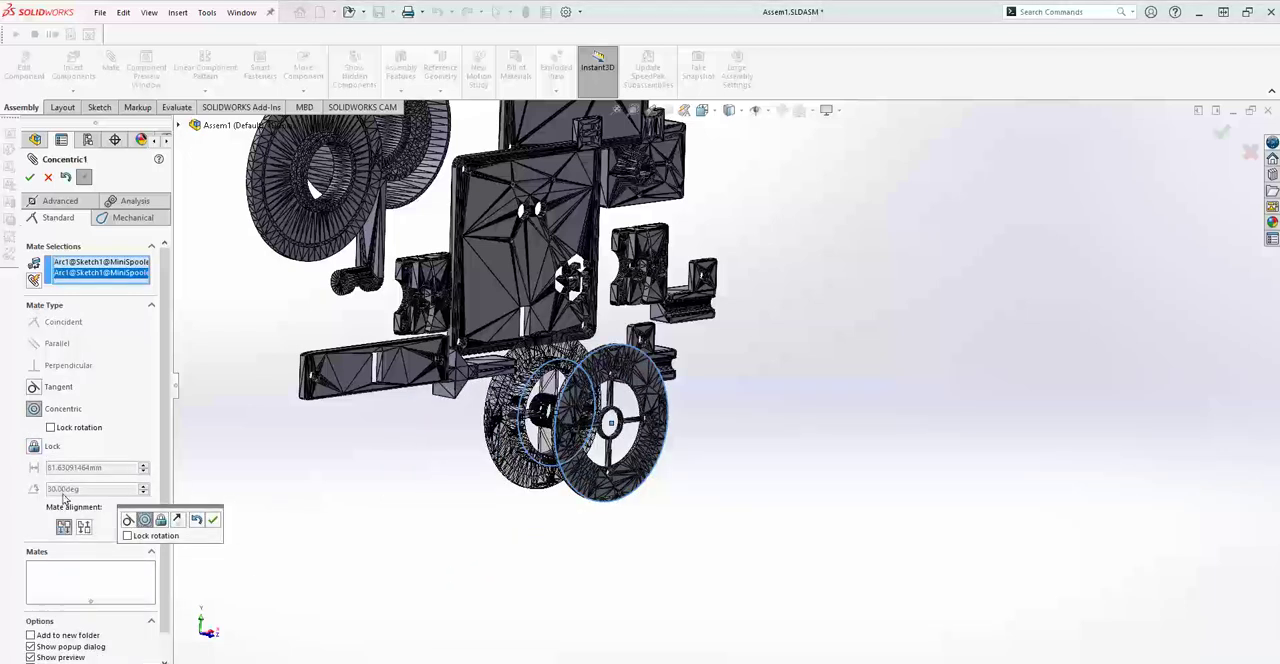
click(213, 520)
Add a coincident mate between Plane1 of MiniSpooler-Bottom and Plane1 of MiniSpooler-Top.
middle_drag(473, 537, 486, 531)
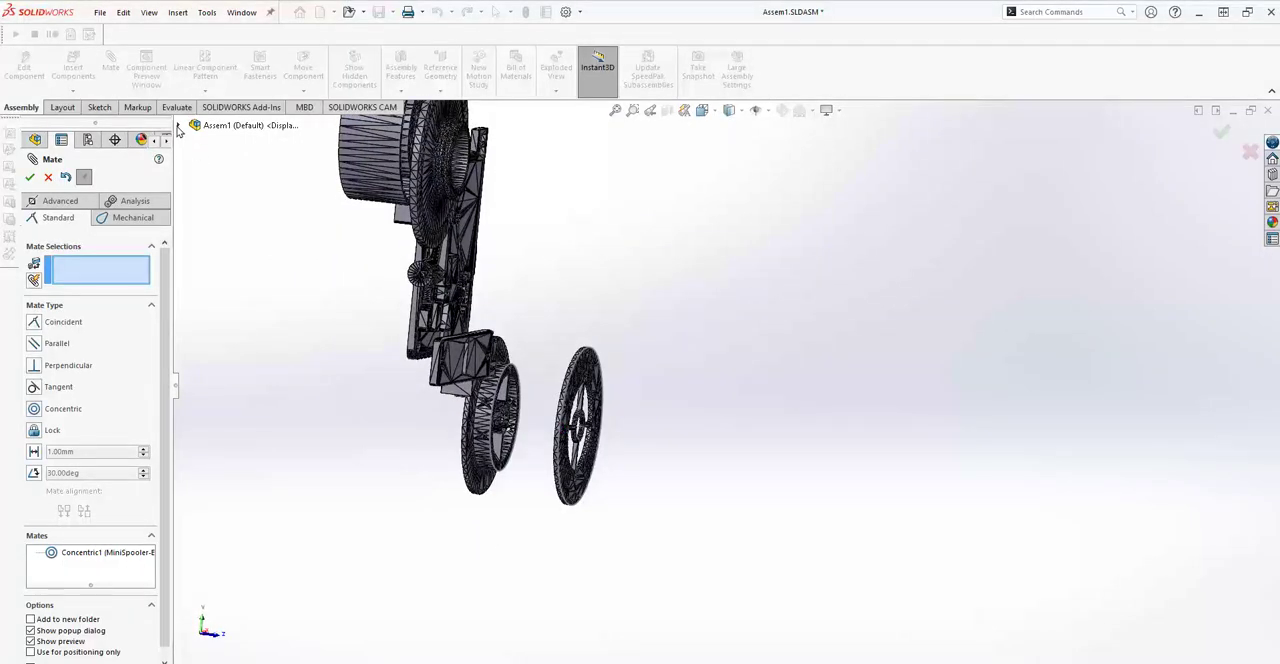
click(179, 126)
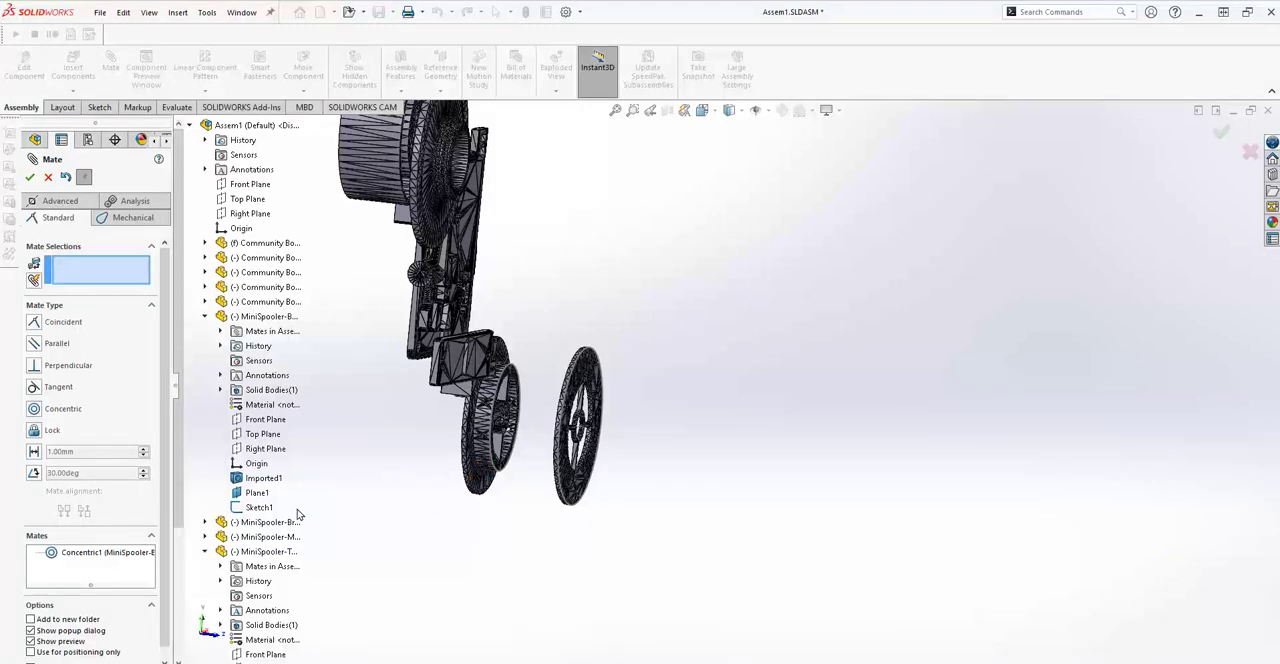
click(257, 492)
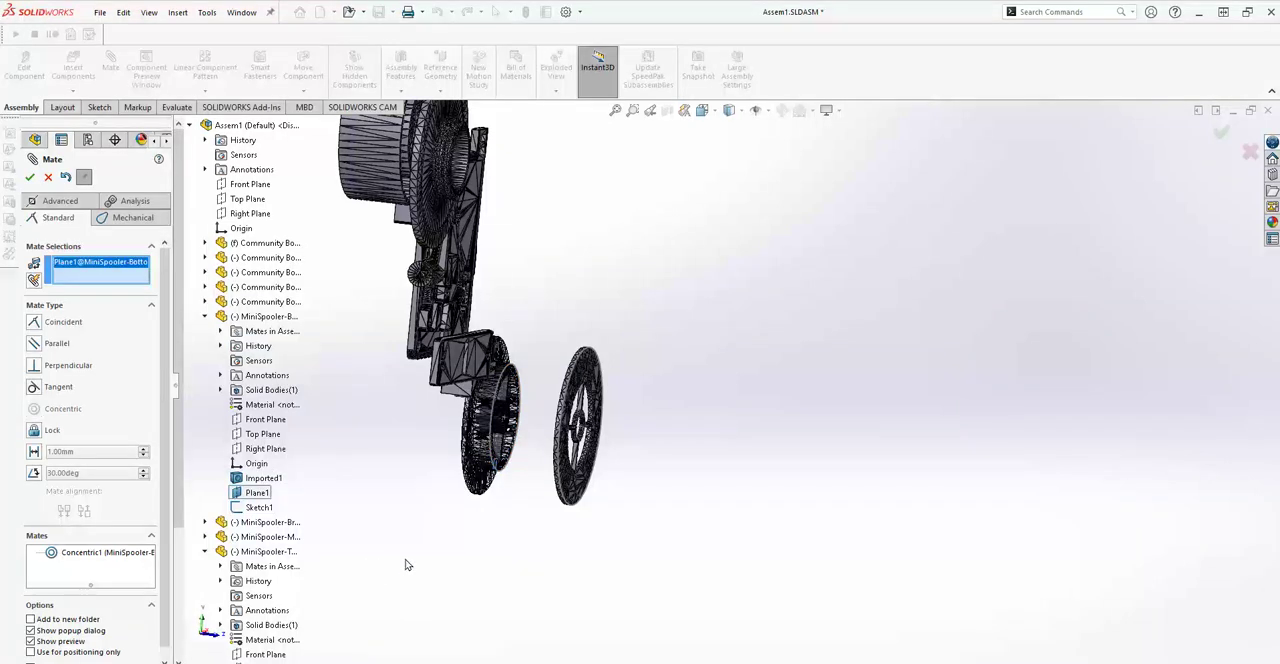
scroll(365, 561, down, 1)
ctrl+middle_drag(365, 561, 442, 543)
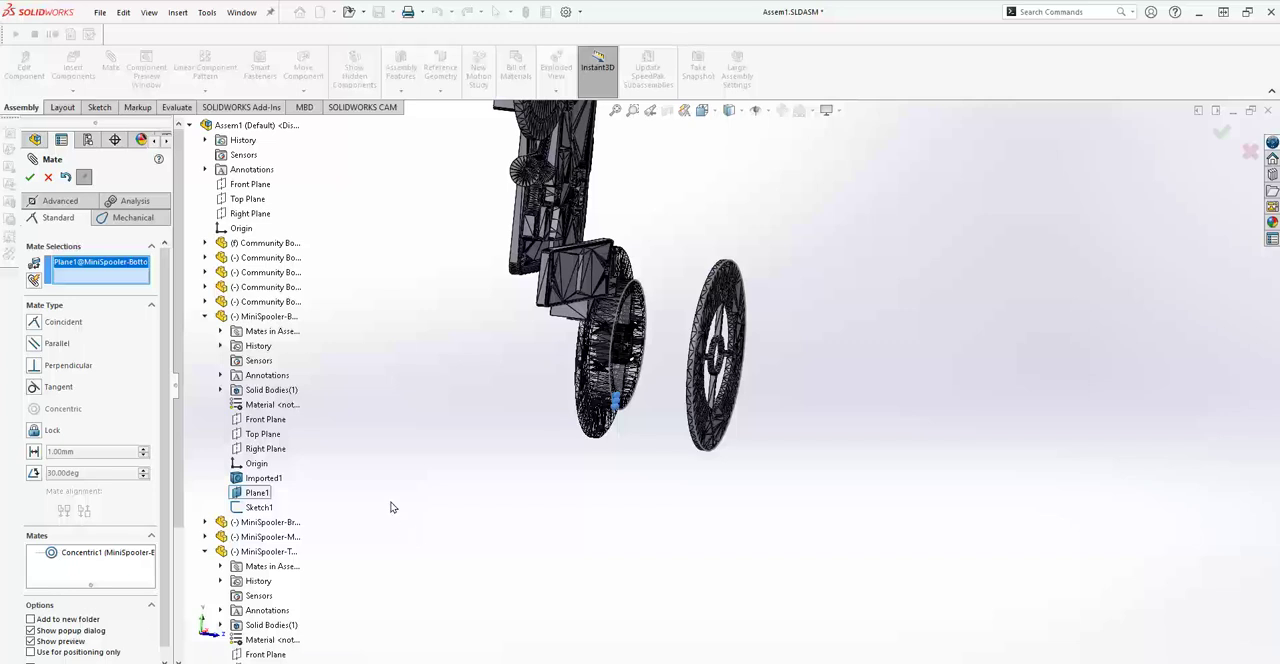
scroll(391, 502, up, 3)
scroll(297, 413, down, 1)
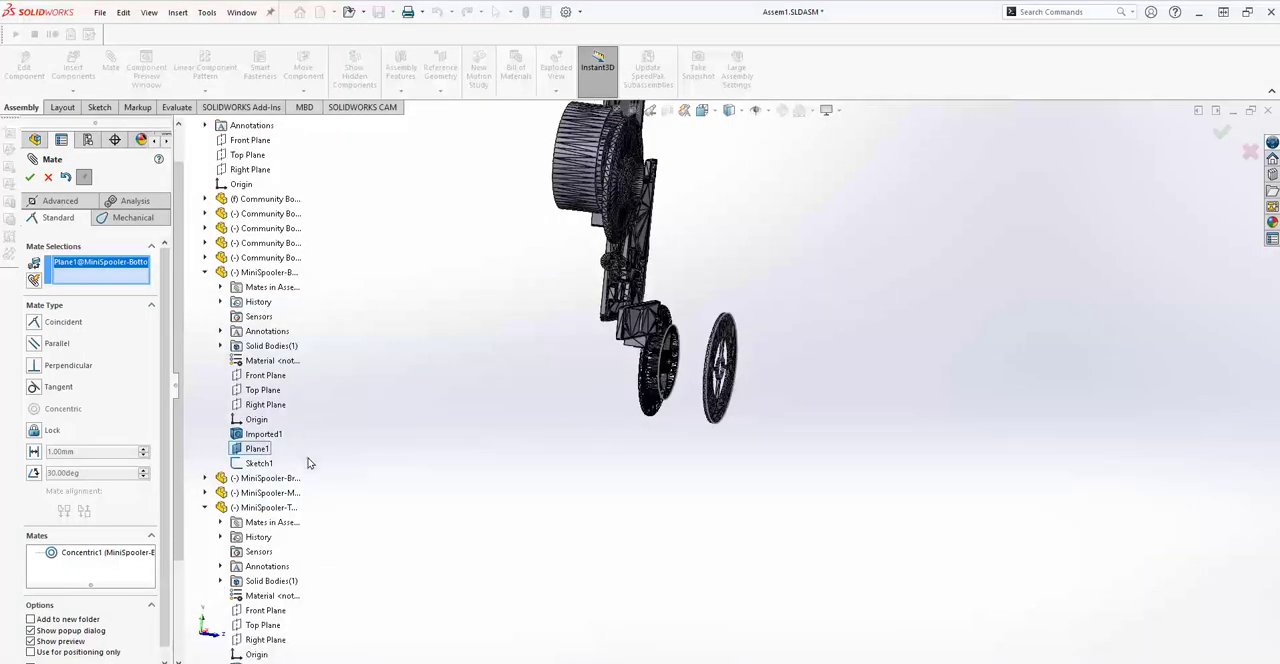
scroll(307, 465, down, 1)
click(258, 641)
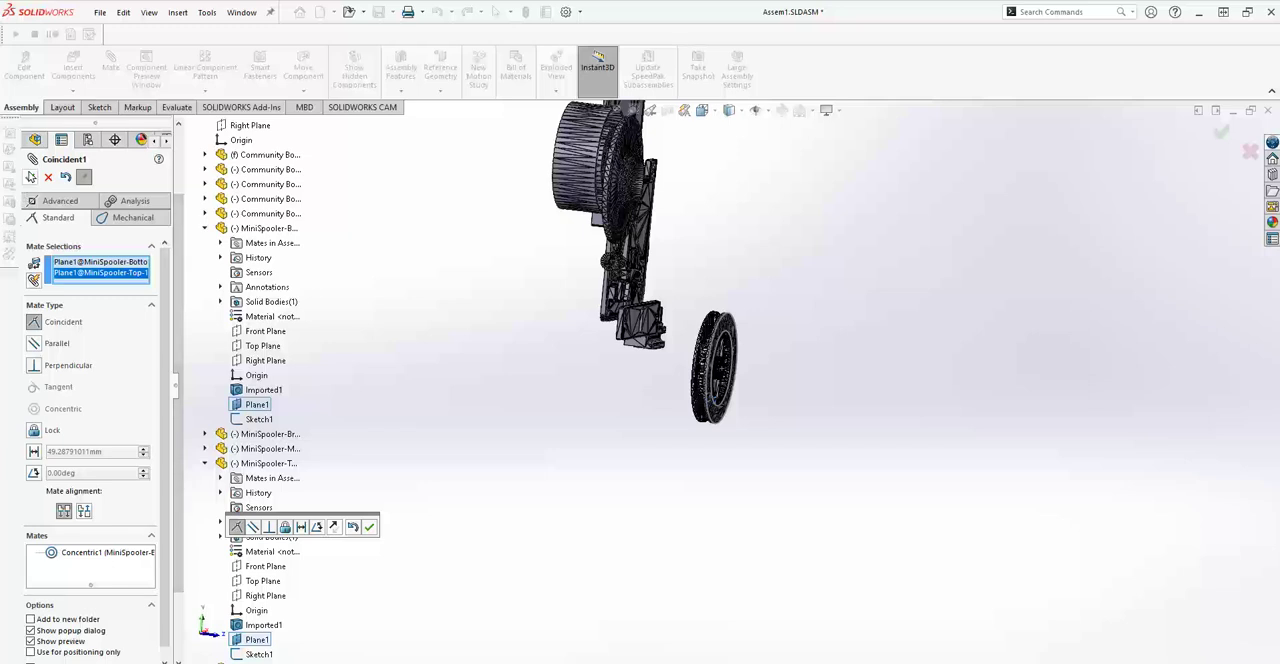
key(Return)
Examine how the mated spool halves fit together and sit among the other assembly parts, closing the Mate command.
scroll(712, 406, down, 5)
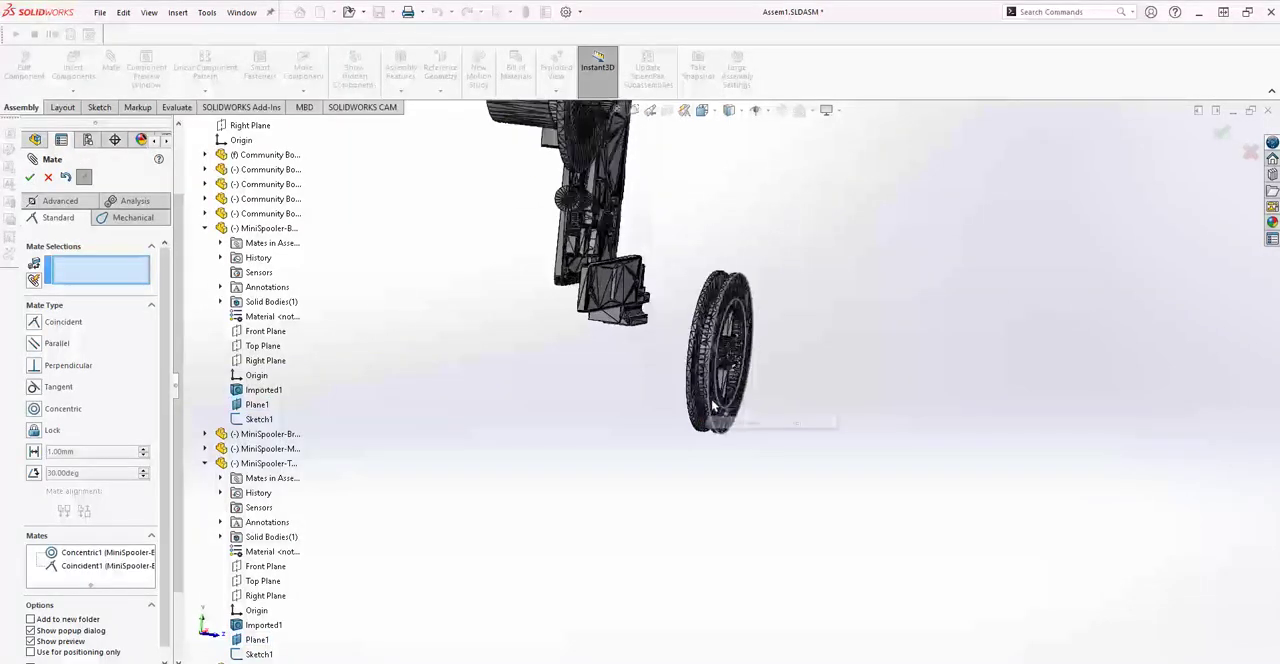
scroll(718, 402, down, 2)
middle_drag(874, 417, 847, 472)
scroll(845, 468, up, 5)
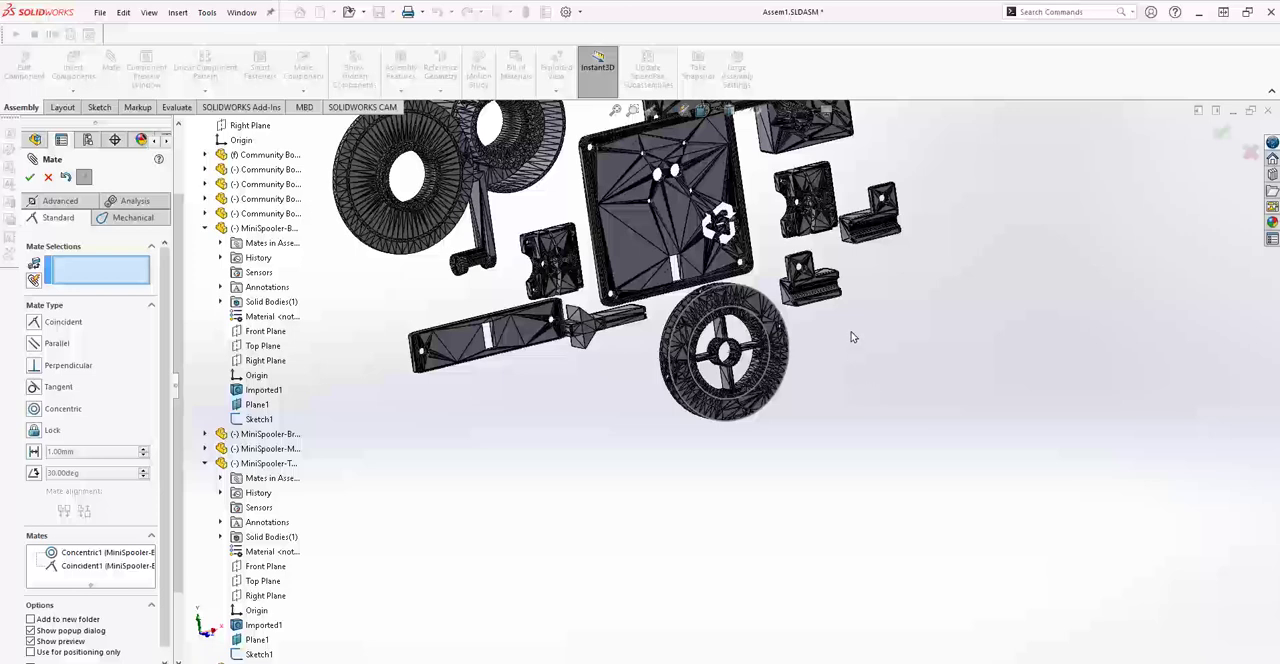
scroll(855, 320, up, 5)
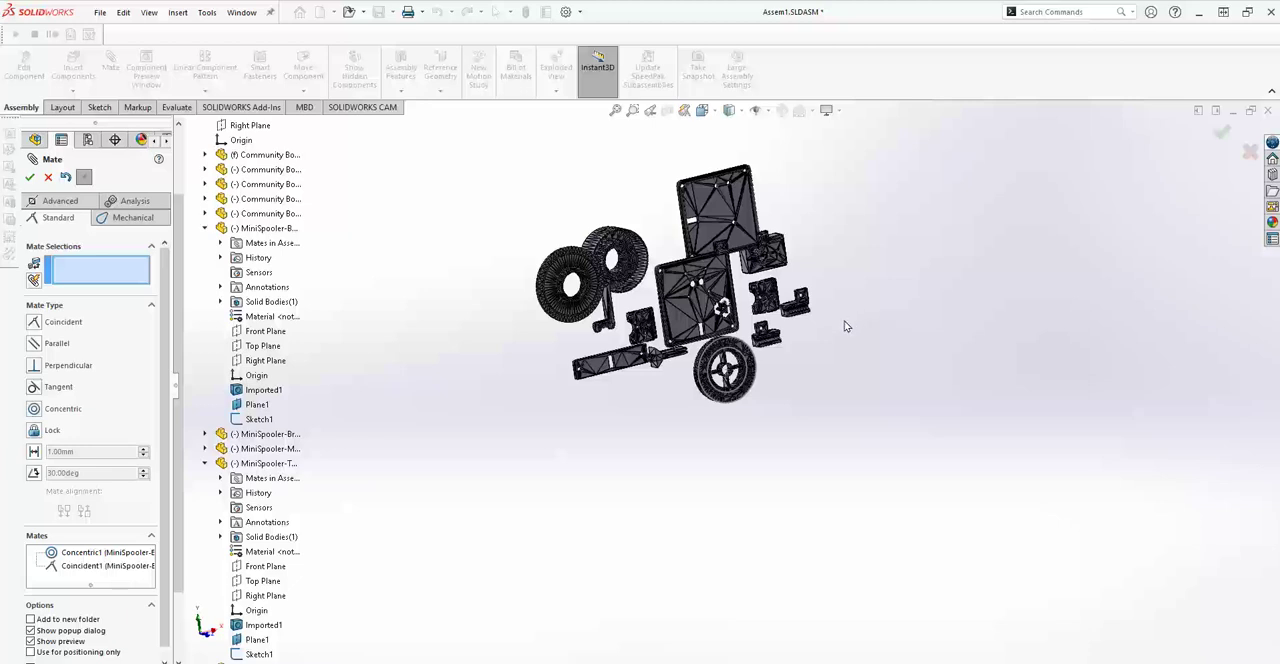
scroll(768, 365, down, 4)
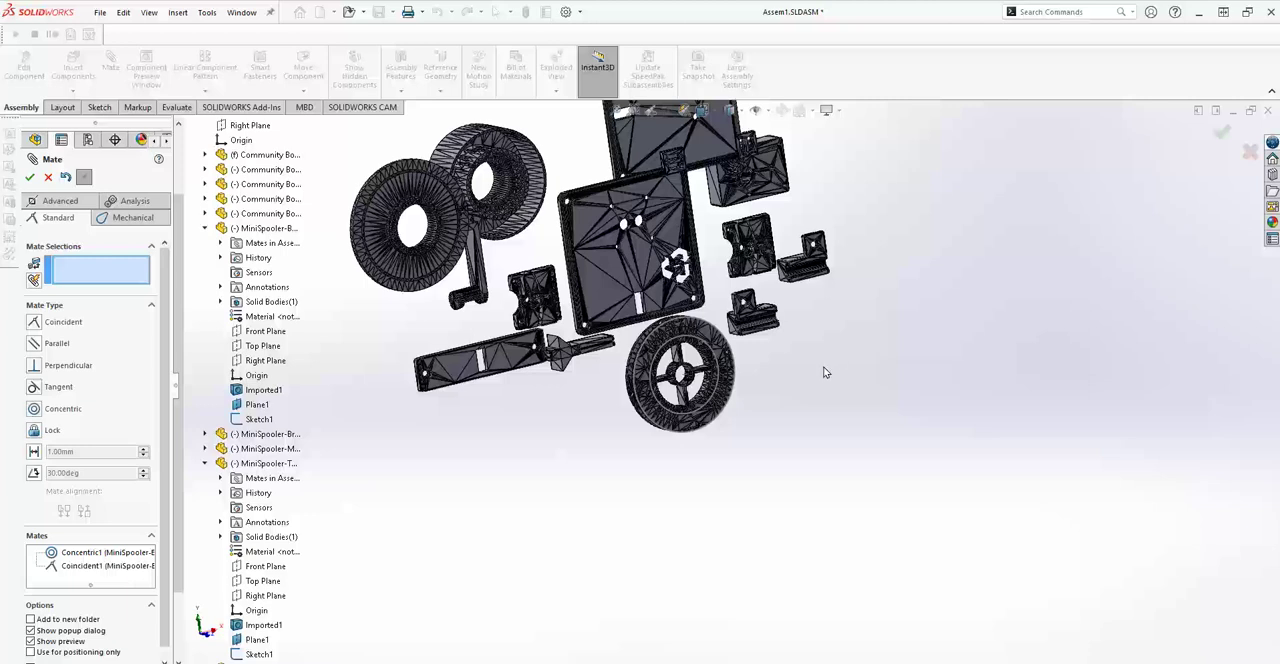
scroll(825, 371, up, 1)
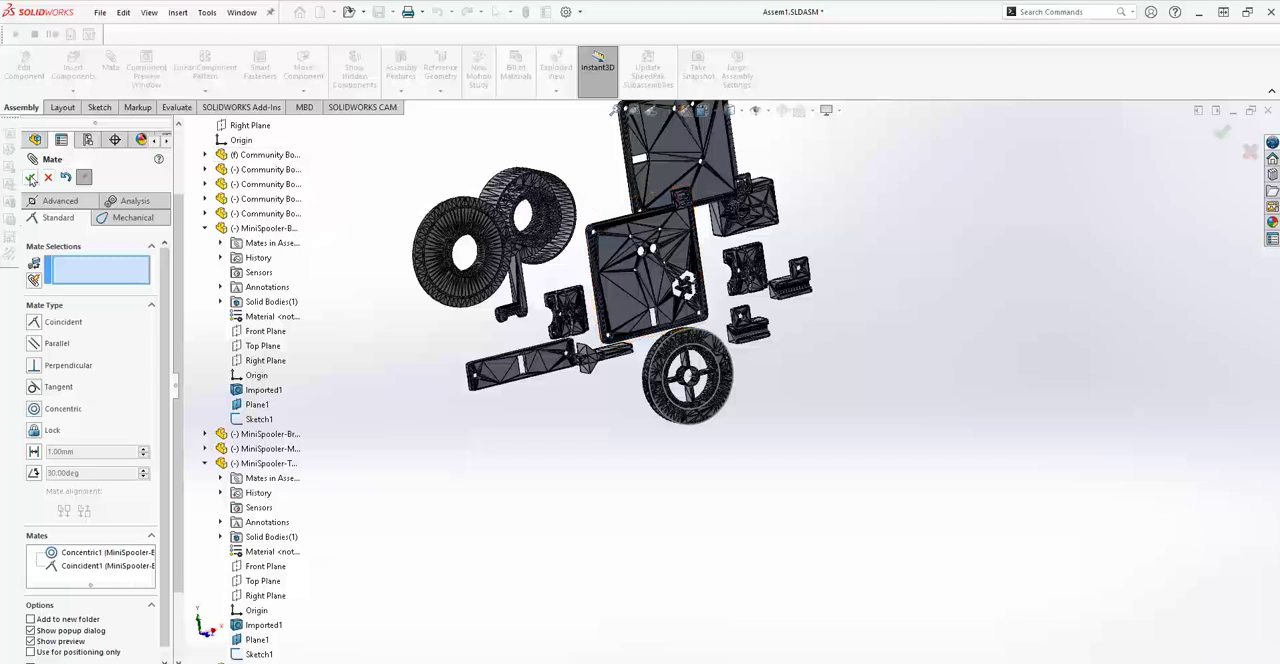
key(Escape)
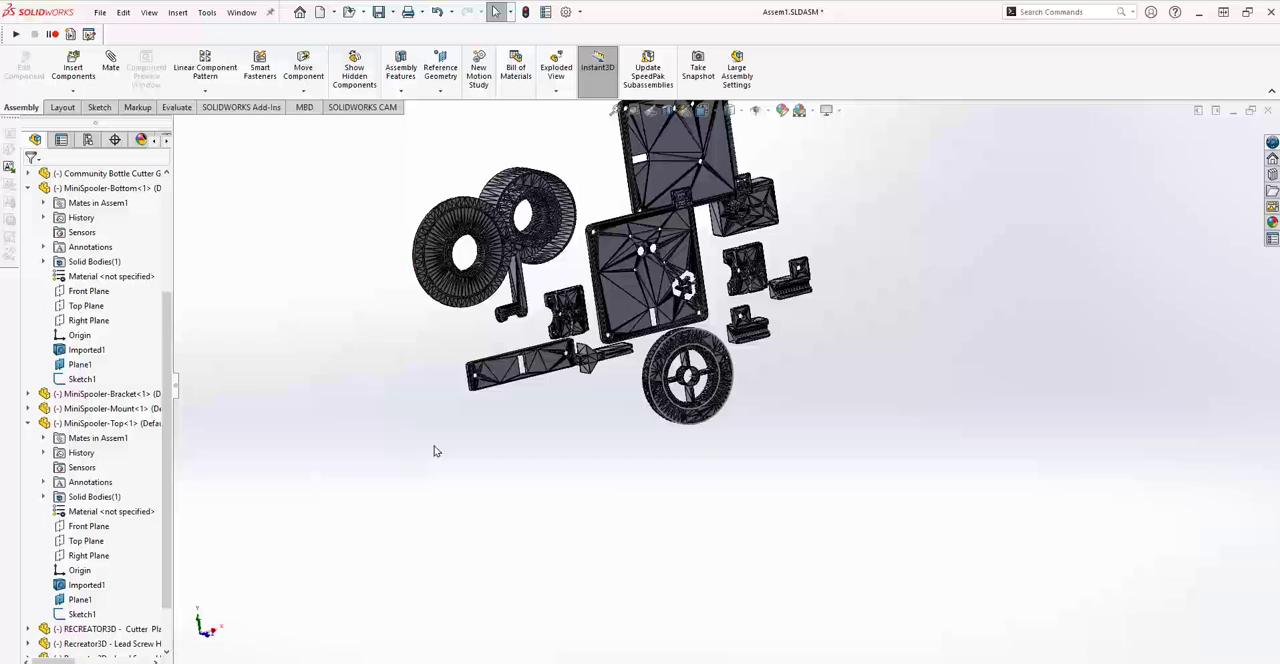
middle_drag(442, 457, 445, 512)
scroll(439, 482, up, 2)
scroll(497, 295, up, 2)
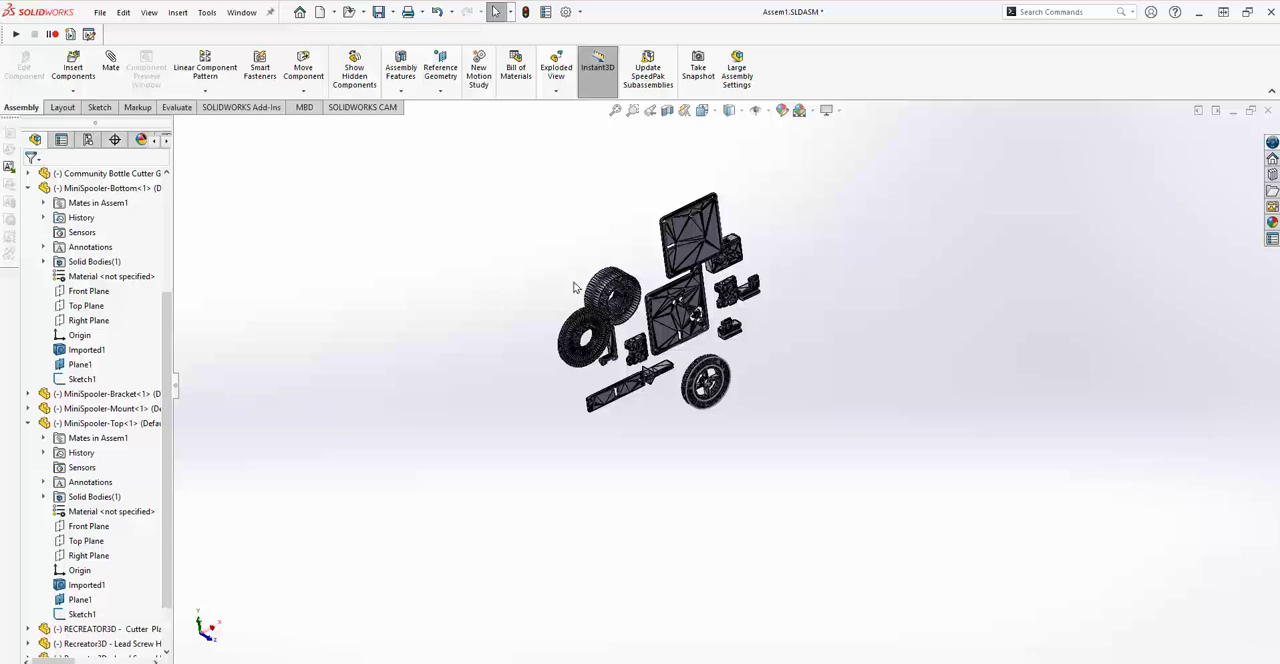
scroll(547, 301, down, 2)
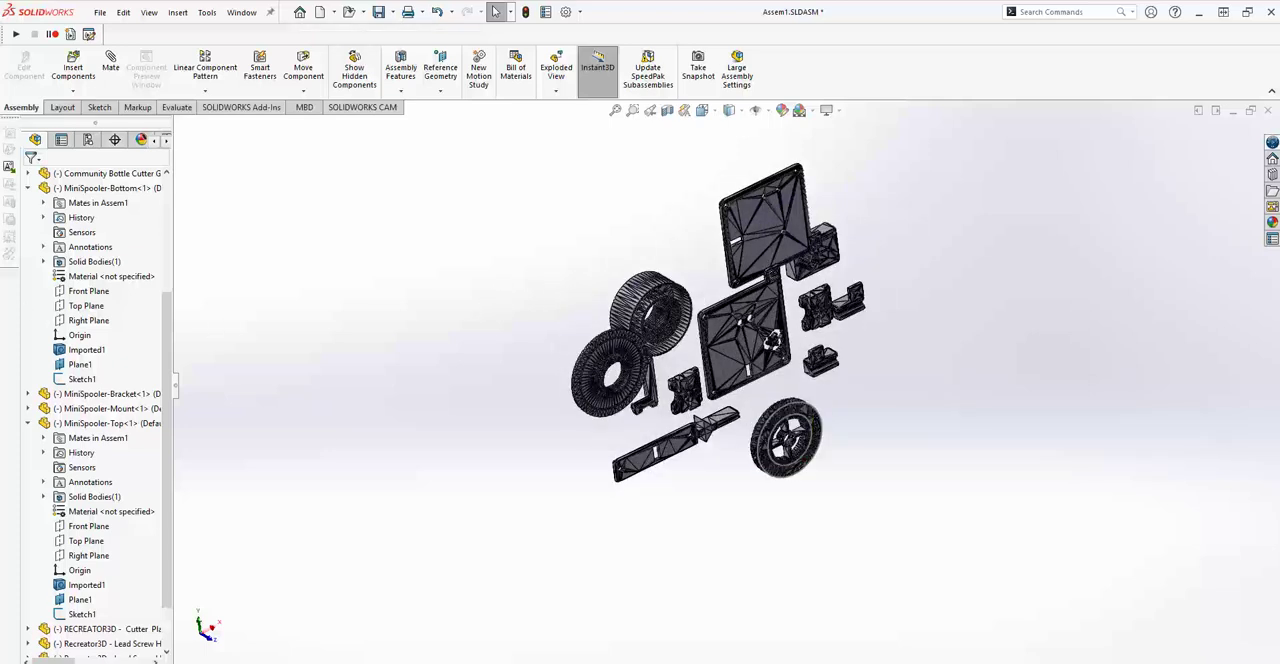